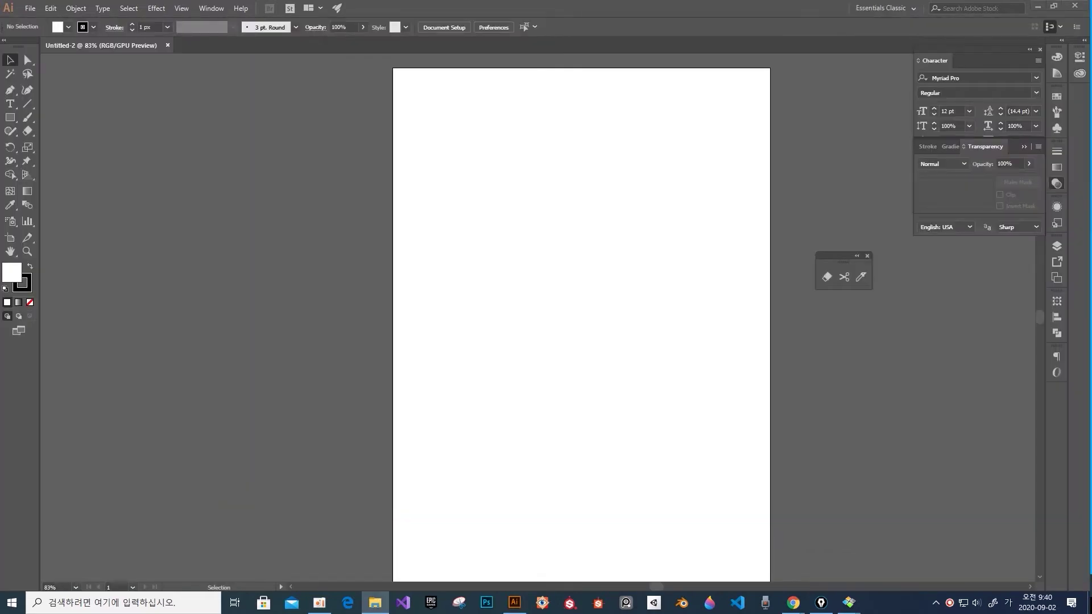
# Bring the first rice infographic into the document as an embedded image and place it beside the artboard.
pyautogui.moveTo(526, 276); pyautogui.dragTo(557, 241)
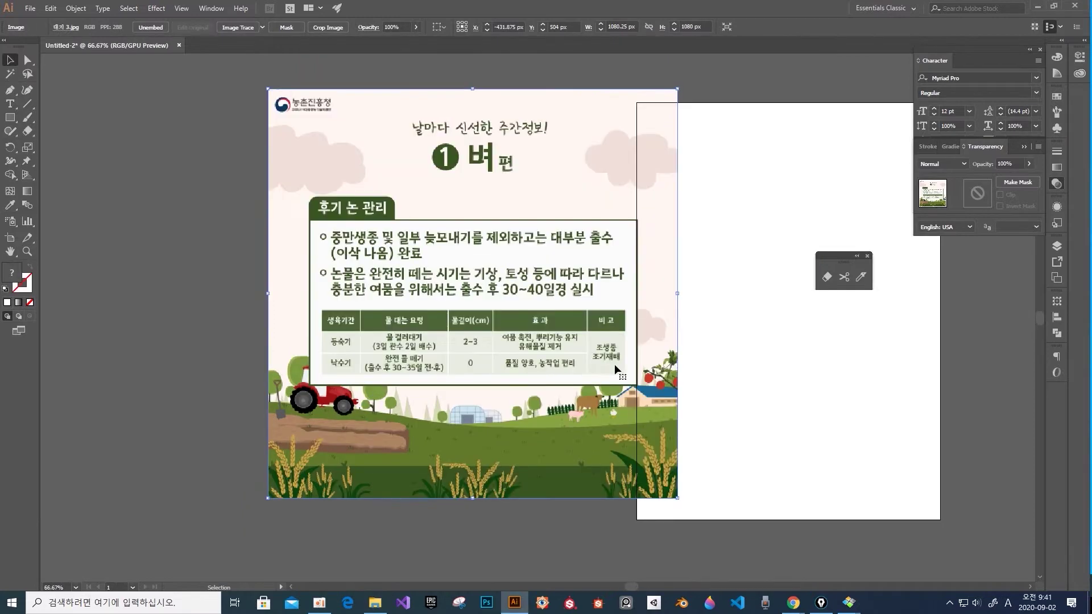
pyautogui.scroll(-1, 614, 364)
pyautogui.moveTo(604, 367); pyautogui.dragTo(466, 357)
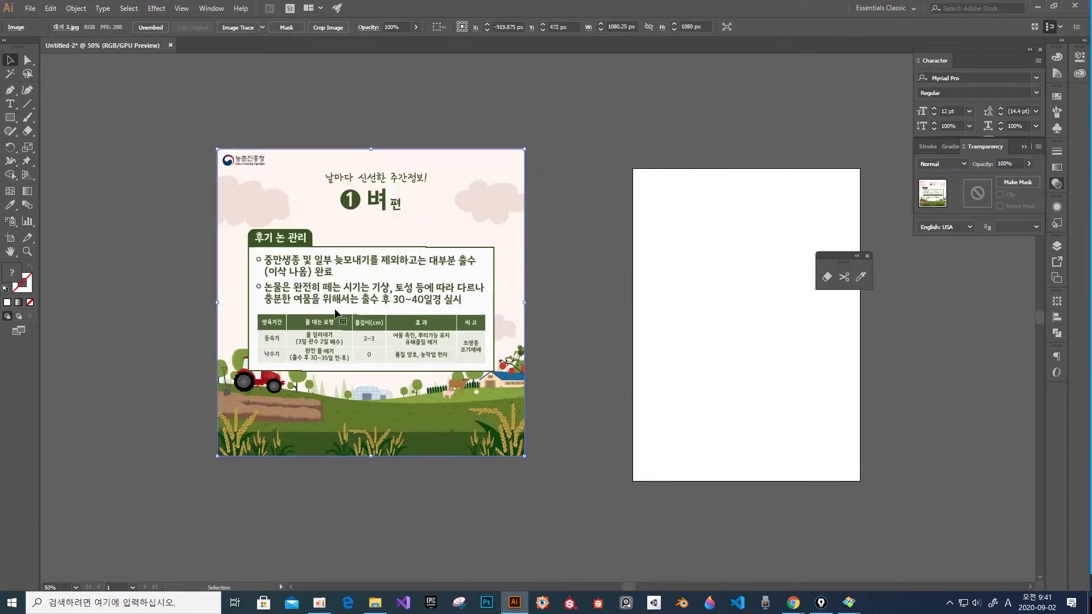
pyautogui.scroll(2, 312, 342)
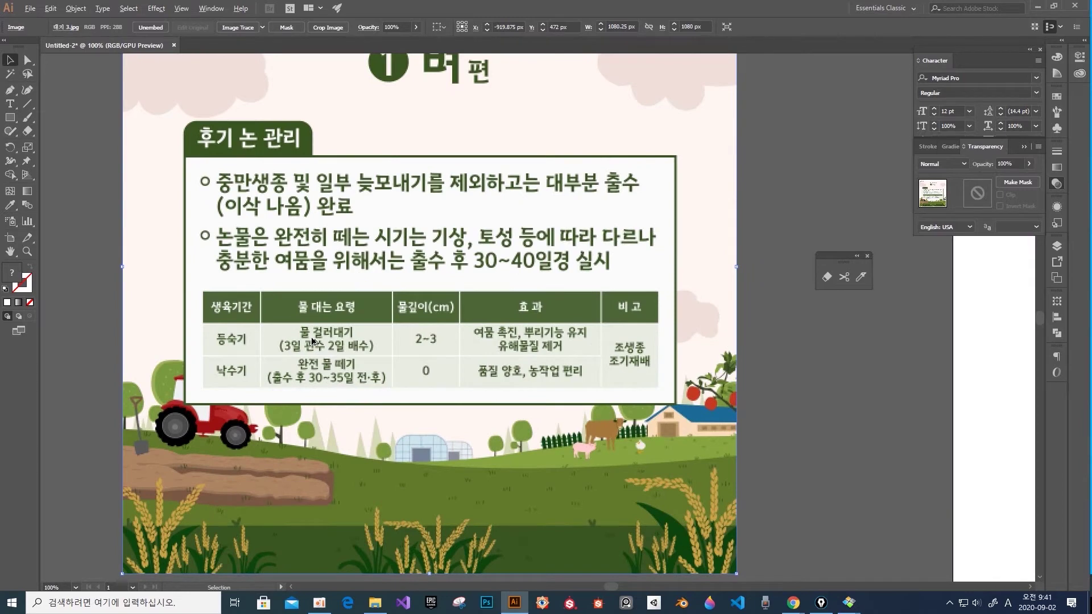
pyautogui.scroll(-1, 313, 341)
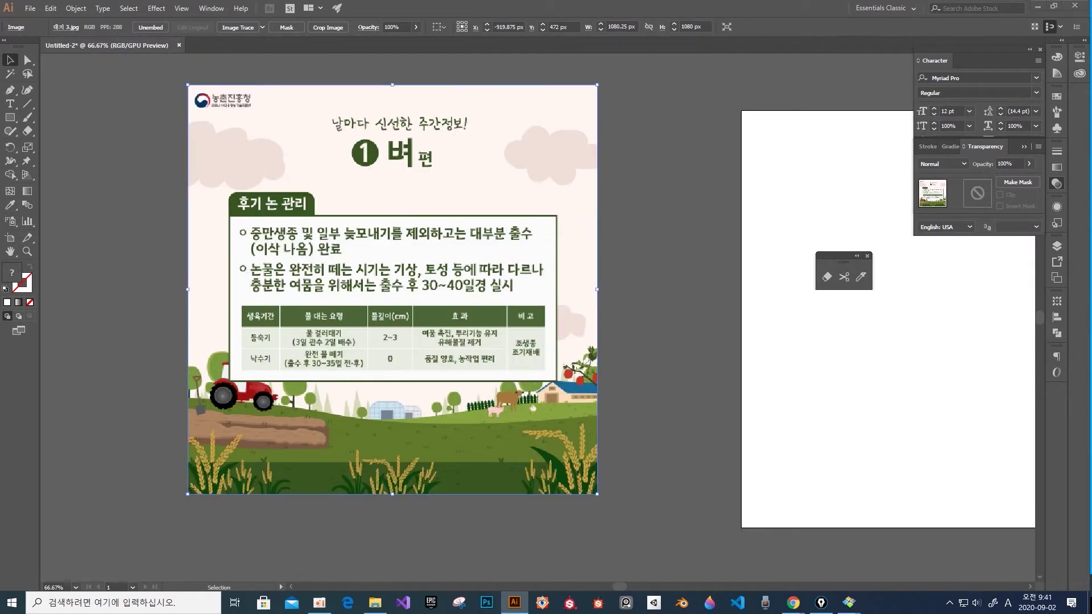
# Bring in the second rice infographic, embed it and place it below the first image beside the artboard.
pyautogui.moveTo(535, 273); pyautogui.dragTo(486, 306)
pyautogui.hotkey('ctrl', 'z')
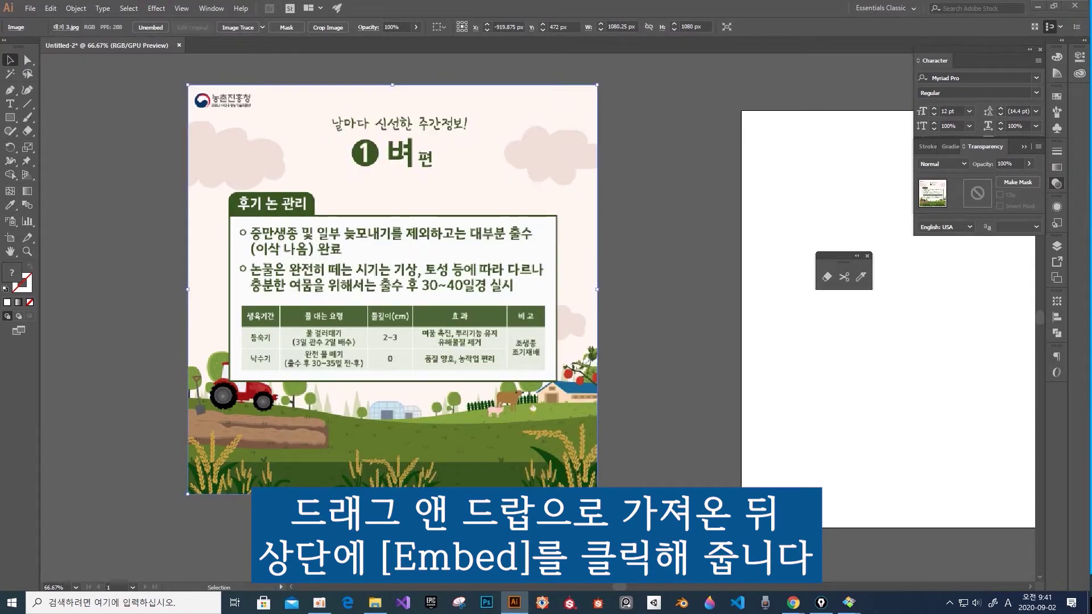
pyautogui.moveTo(534, 291); pyautogui.dragTo(484, 301)
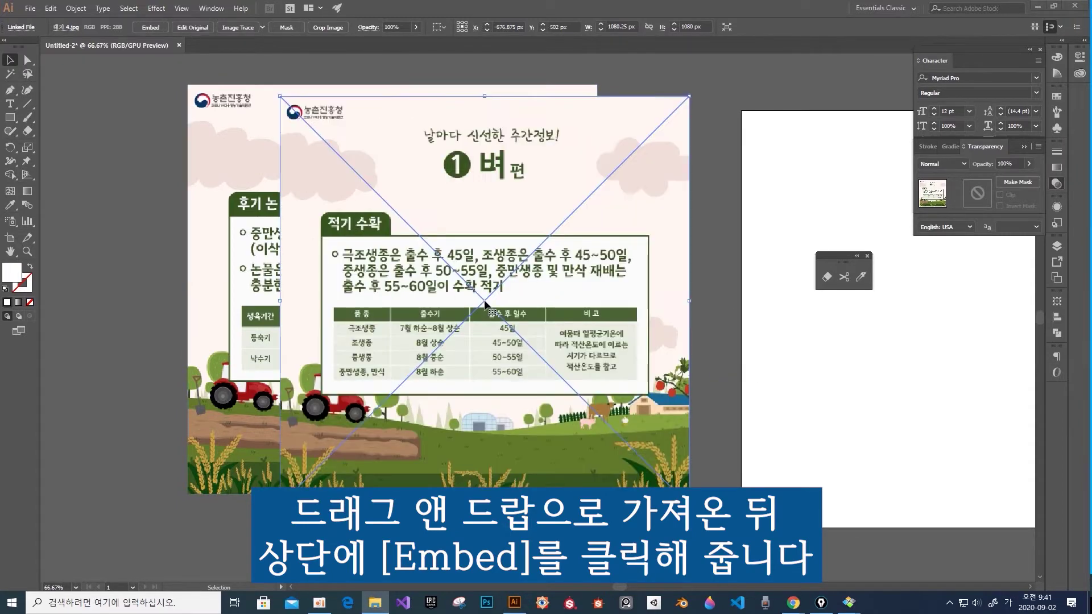
pyautogui.click(153, 28)
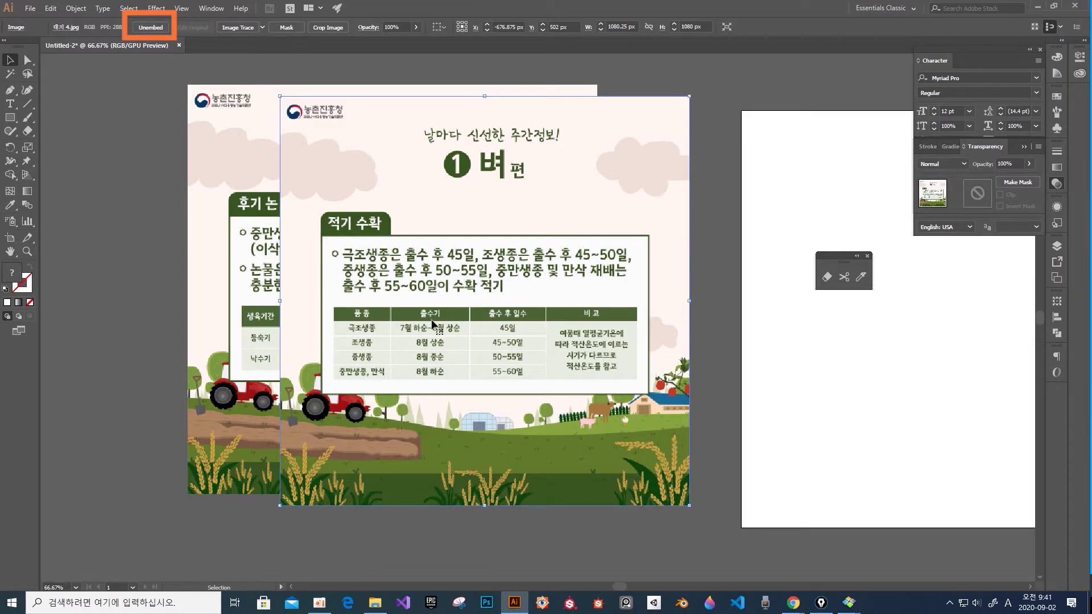
pyautogui.moveTo(526, 351); pyautogui.dragTo(456, 344)
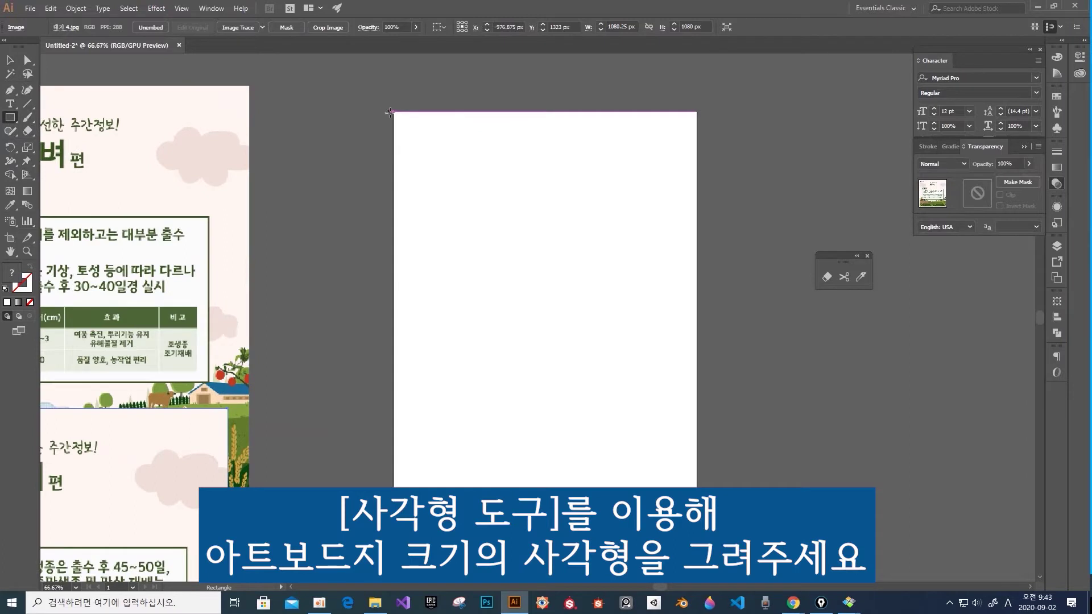
# Cover the artboard with an 800 × 1100 px rectangle and fill it with an olive swatch from the FOCOLTONE color book.
pyautogui.moveTo(391, 112); pyautogui.dragTo(696, 529)
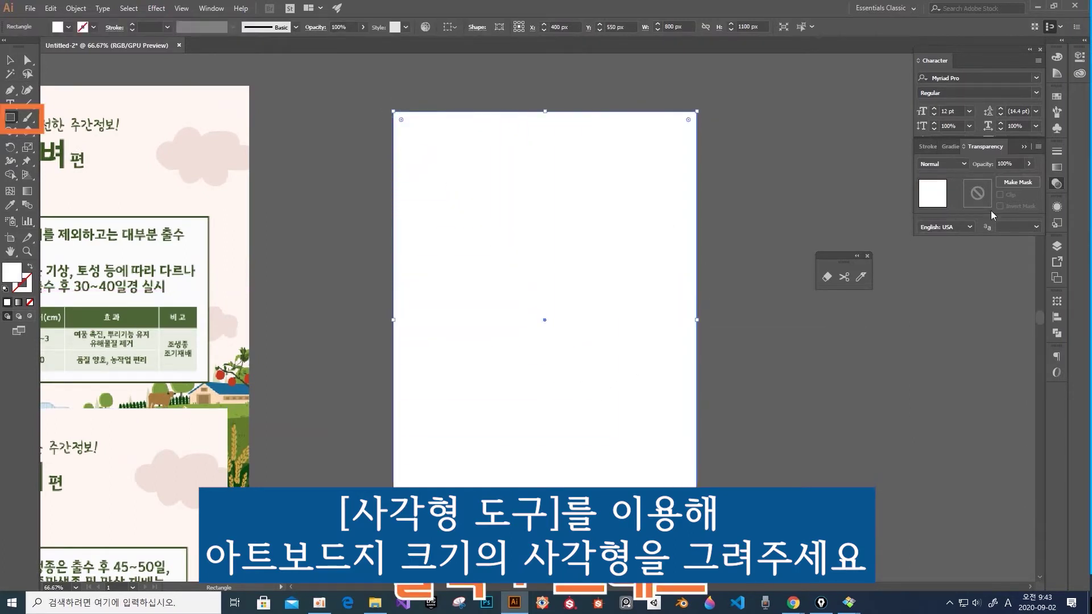
pyautogui.click(1057, 96)
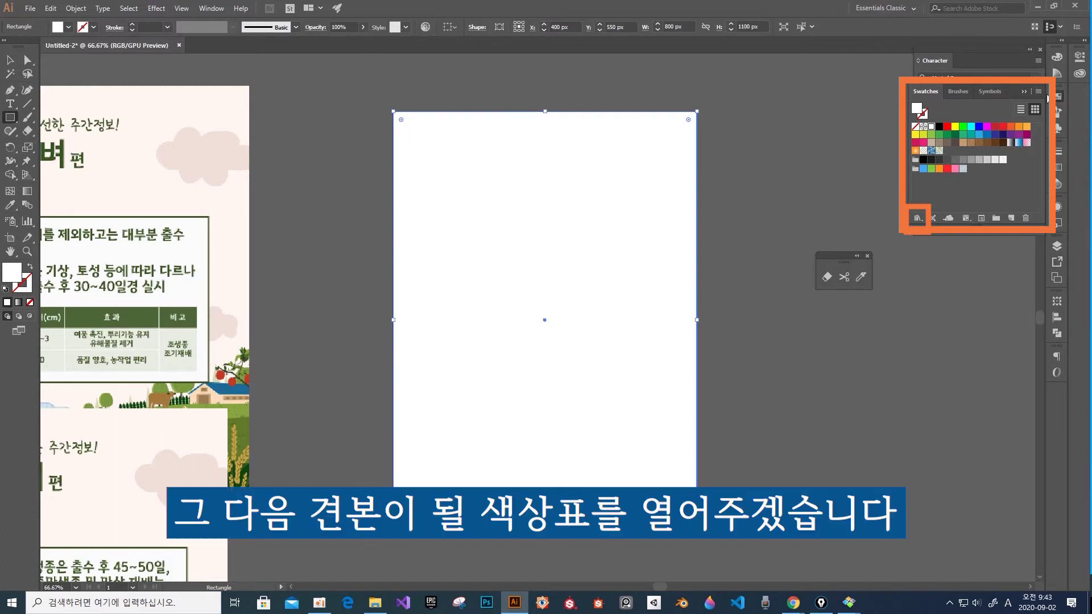
pyautogui.click(917, 218)
pyautogui.moveTo(939, 276)
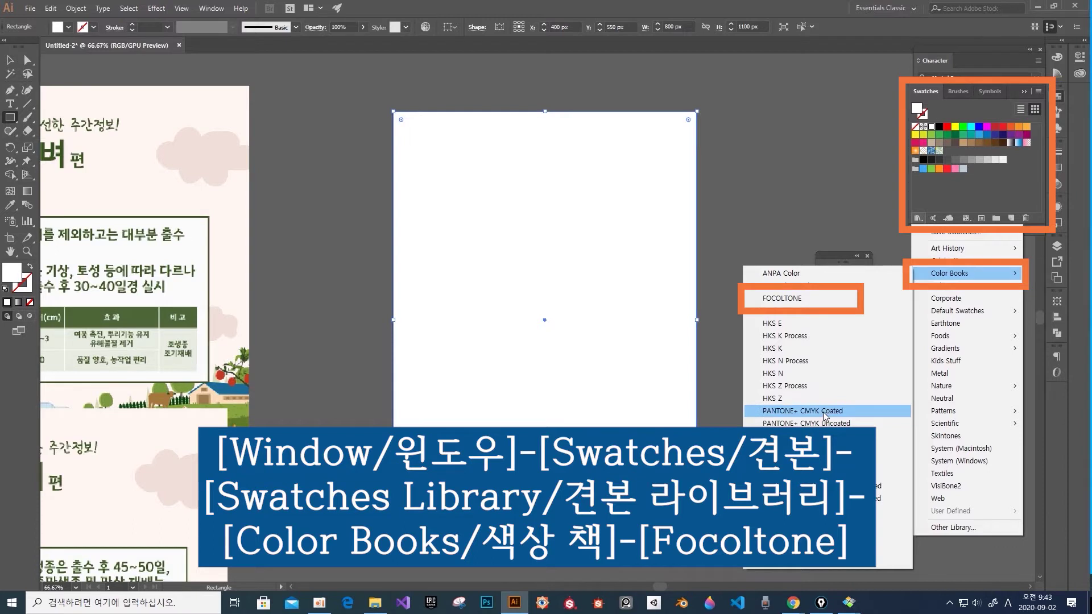
pyautogui.click(782, 298)
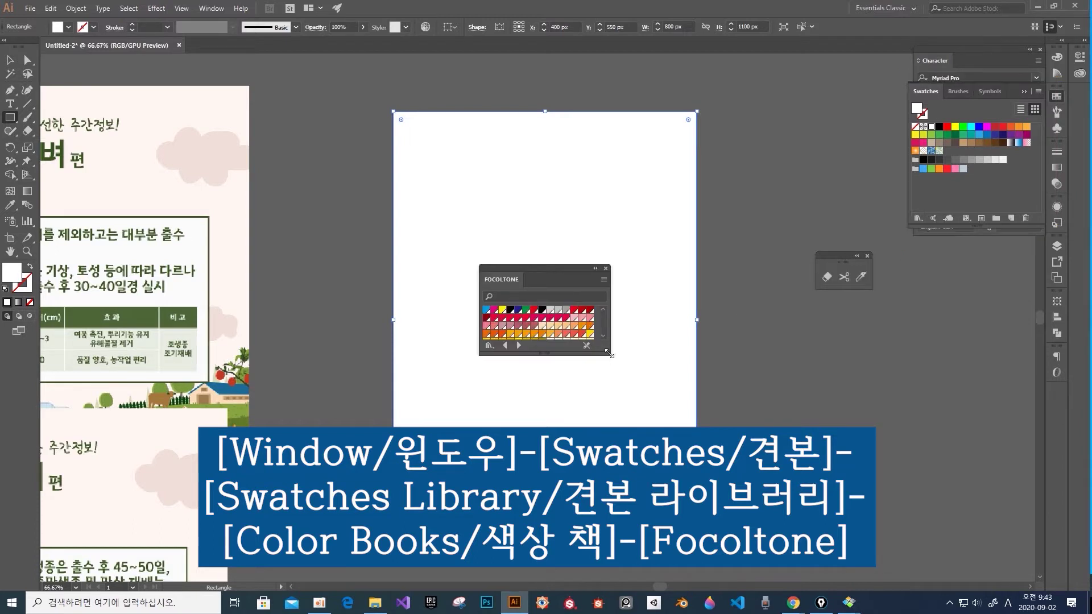
pyautogui.moveTo(608, 353); pyautogui.dragTo(735, 569)
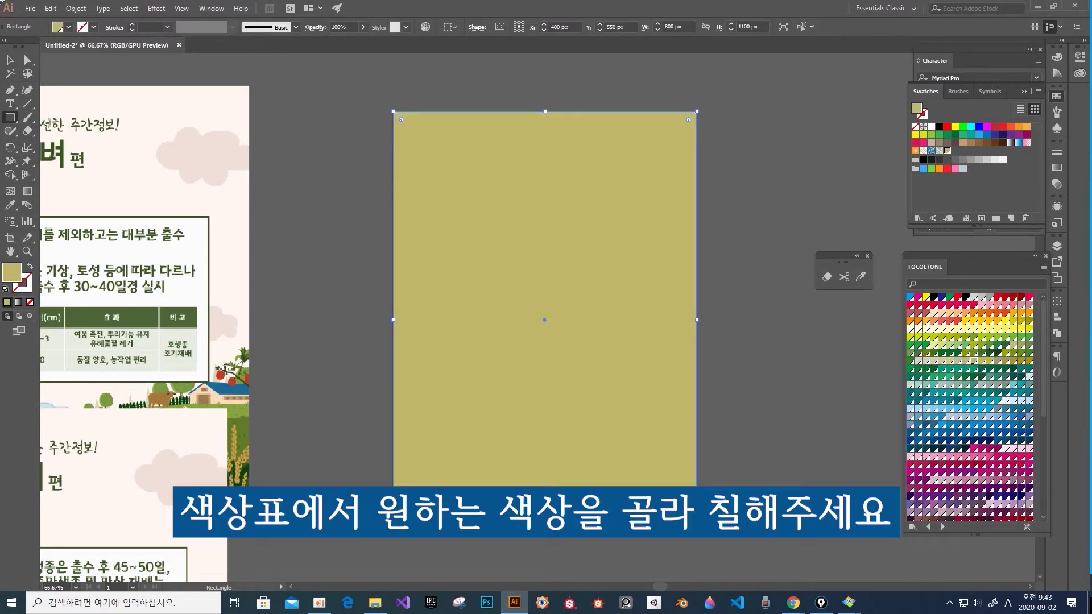
# Shorten the olive rectangle from its upper edge to a band about 251 px tall along the artboard's bottom.
pyautogui.click(10, 60)
pyautogui.moveTo(547, 111); pyautogui.dragTo(561, 434)
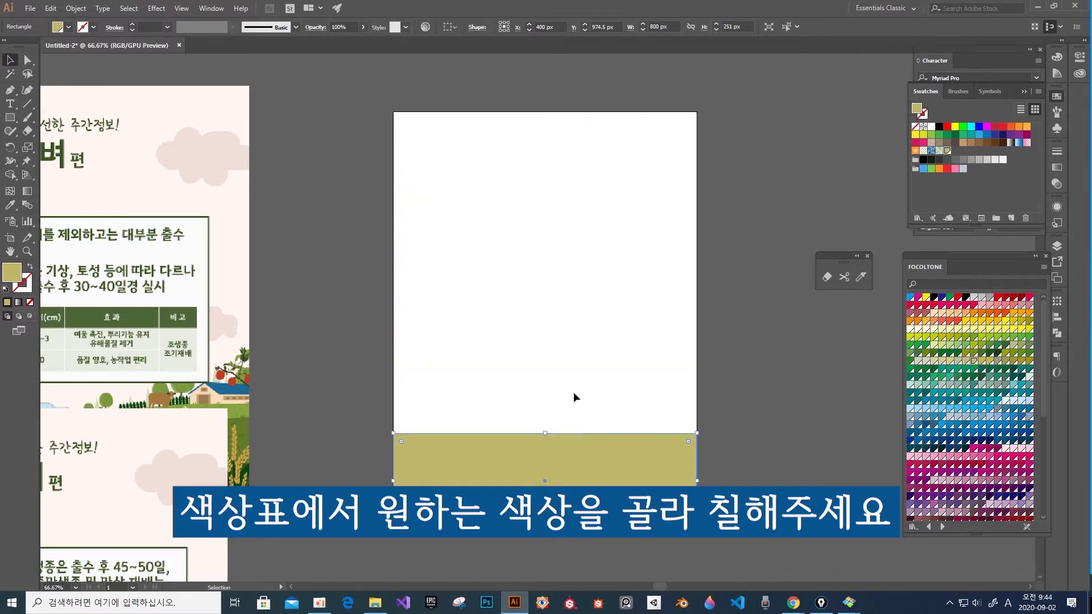
# Draw a vertical line about 1161 px long down the artboard's center, crossing the middle of the olive band.
pyautogui.scroll(-1, 574, 391)
pyautogui.scroll(-1, 585, 353)
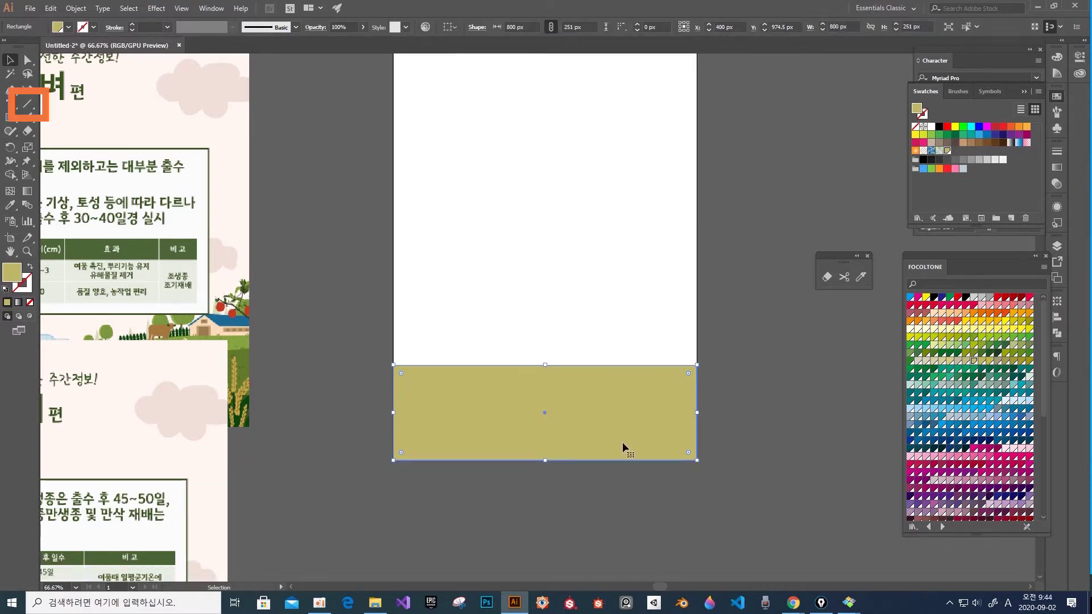
pyautogui.scroll(-1, 595, 338)
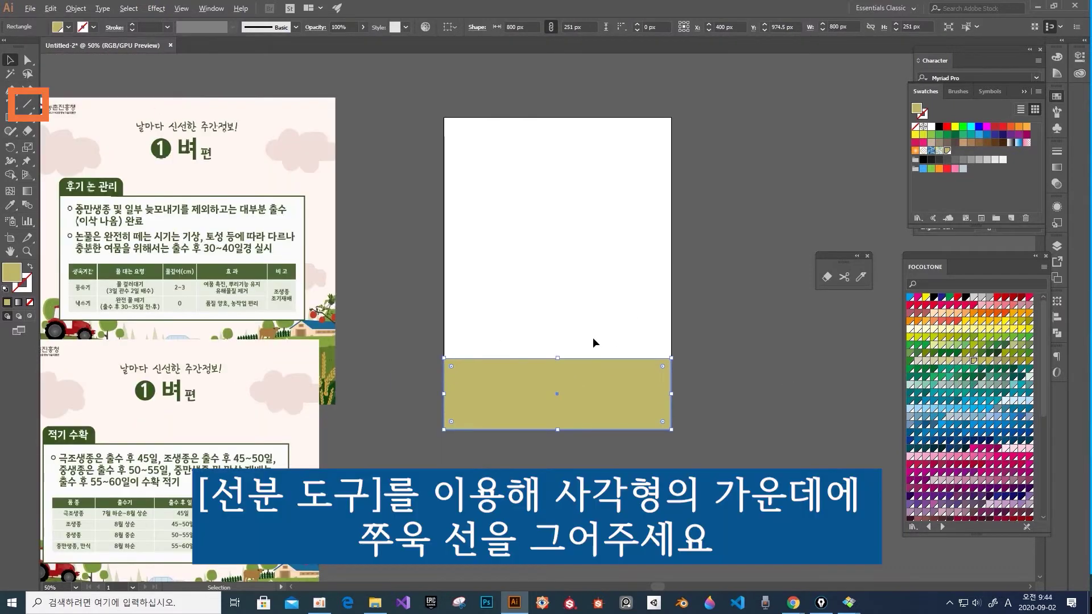
pyautogui.click(27, 106)
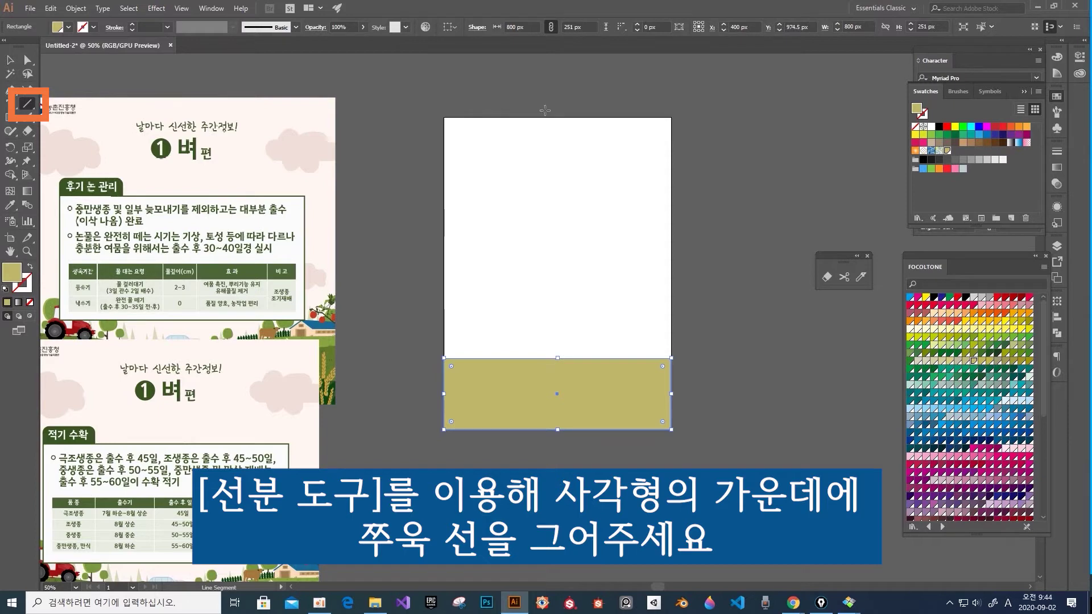
pyautogui.moveTo(557, 117); pyautogui.dragTo(557, 430)
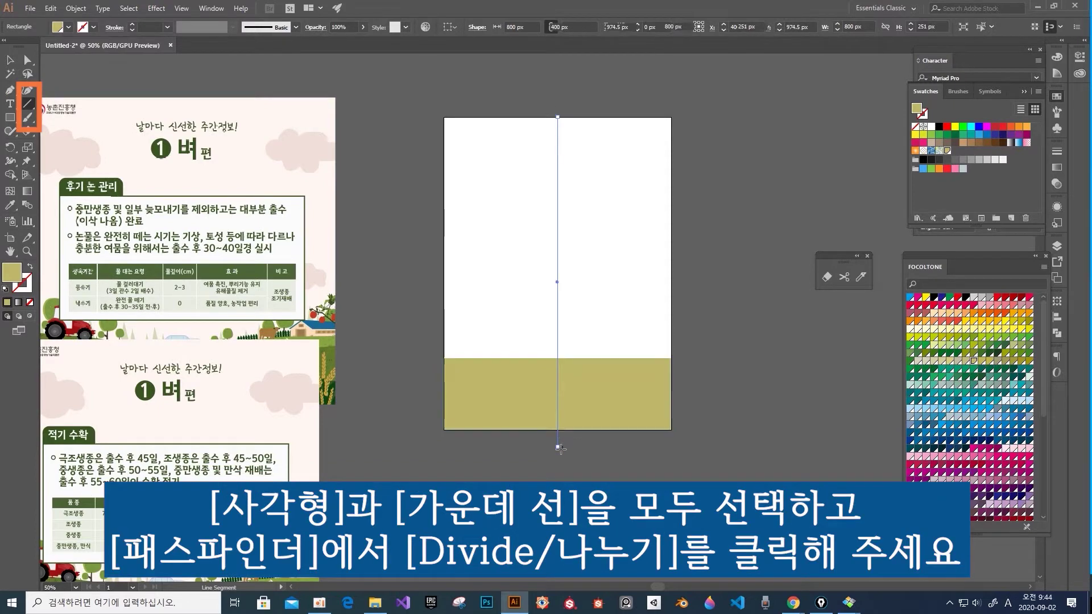
# Split the olive band into two halves along the center line with the Pathfinder Divide operation.
pyautogui.hotkey('ctrl', '1')
pyautogui.press('v')
pyautogui.hotkey('ctrl', 'a')
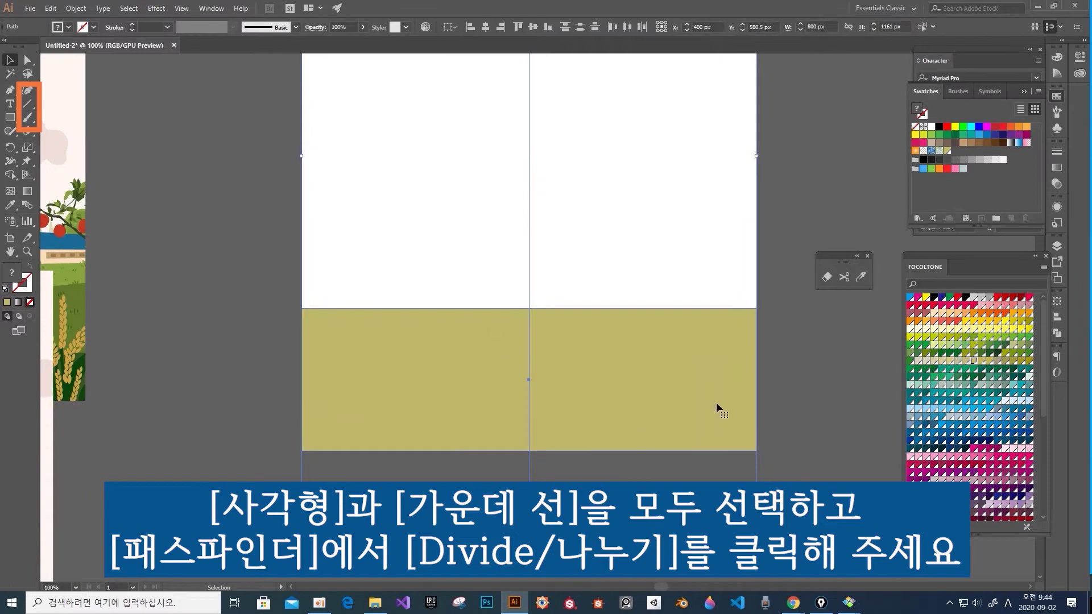
pyautogui.click(1061, 336)
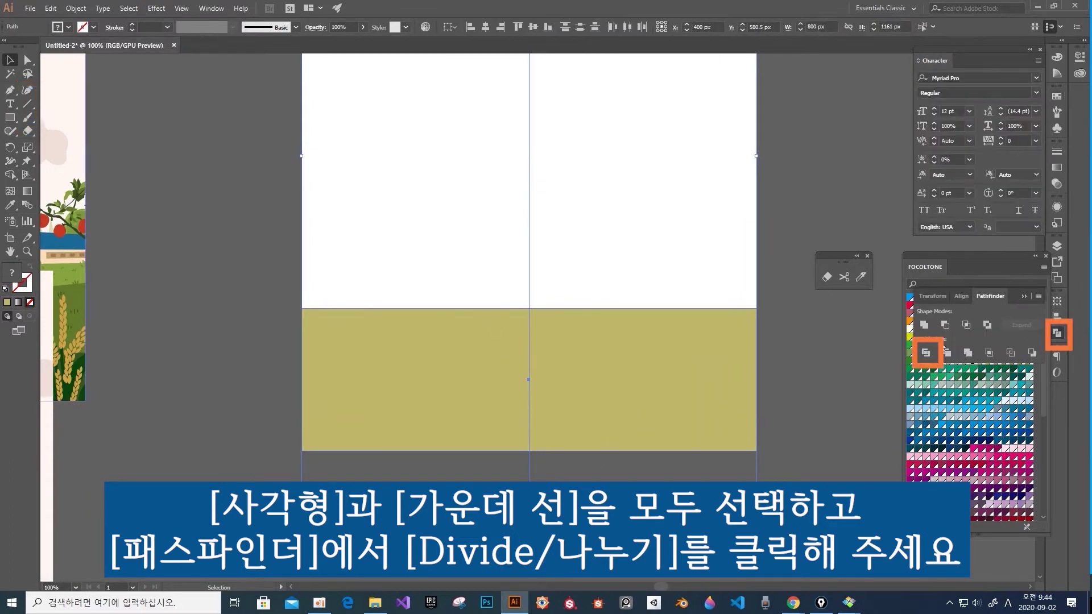
pyautogui.click(927, 353)
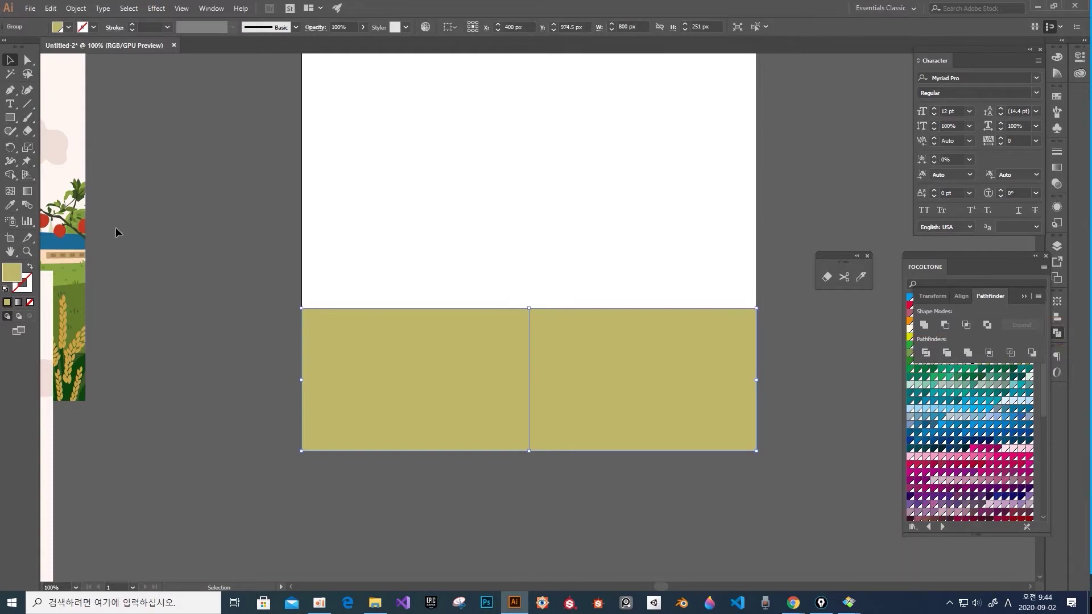
# Fill only the right half of the divided band with a pale olive FOCOLTONE swatch, using the Group Selection tool.
pyautogui.click(29, 61)
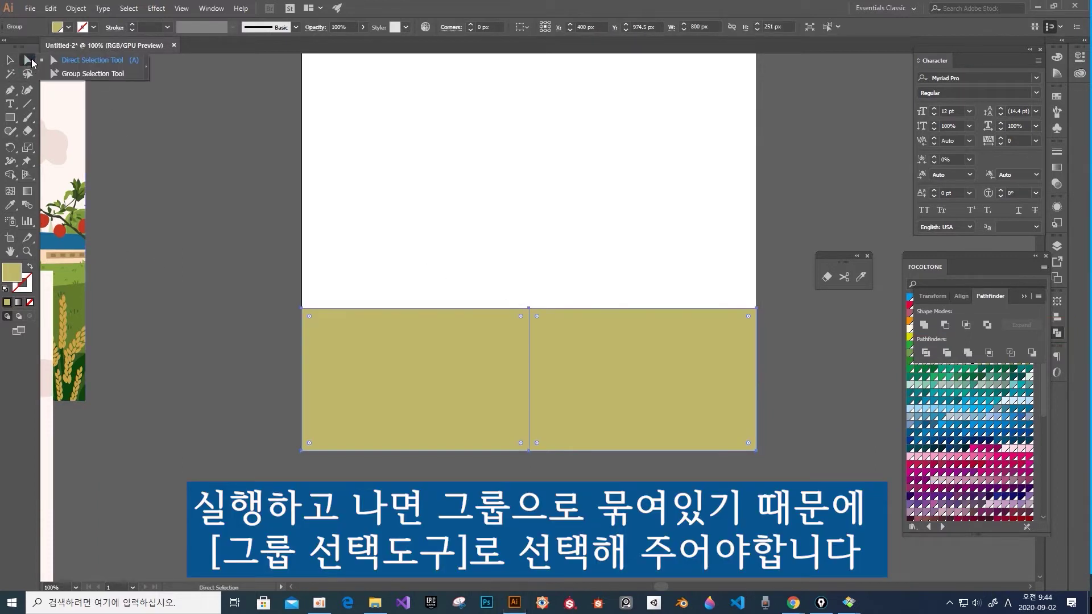
pyautogui.click(79, 75)
pyautogui.click(171, 142)
pyautogui.doubleClick(606, 400)
pyautogui.scroll(-5, 967, 427)
pyautogui.click(943, 471)
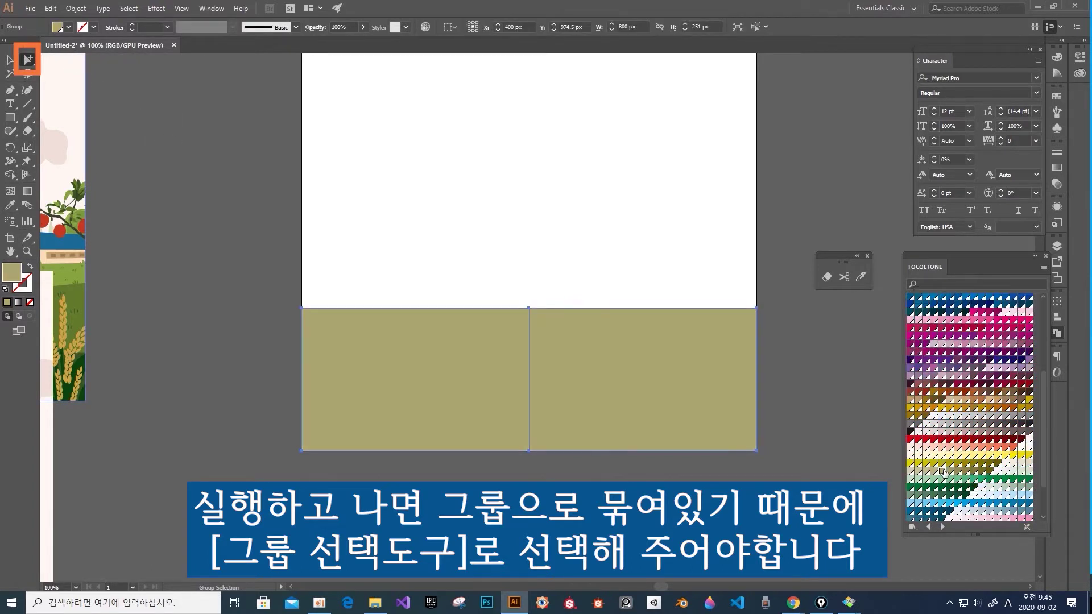
pyautogui.click(706, 375)
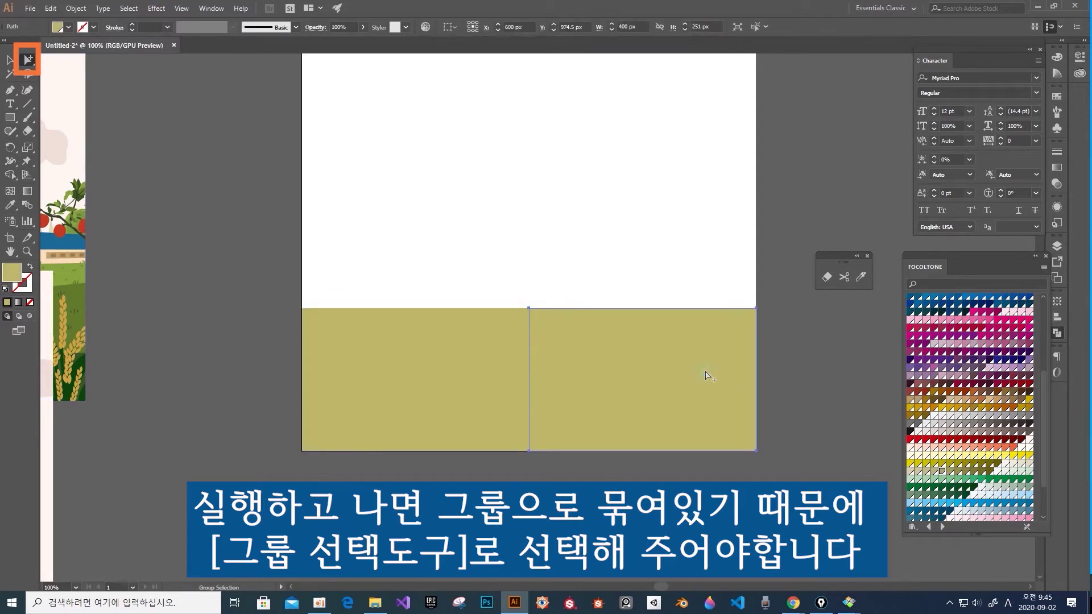
pyautogui.click(926, 471)
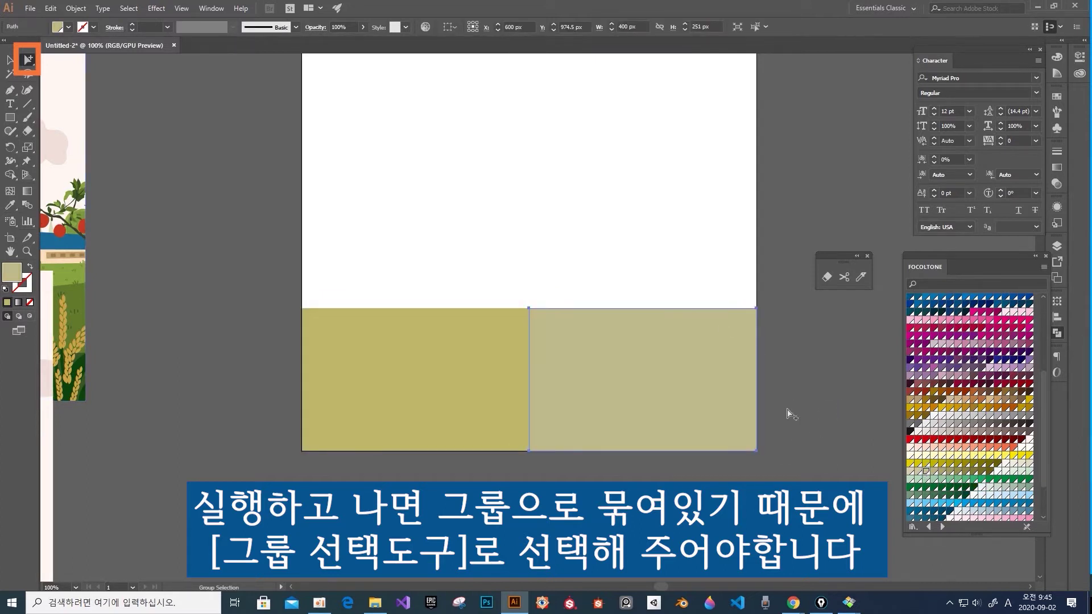
# Fill the left half of the divided band with a dusty pink FOCOLTONE swatch.
pyautogui.click(426, 376)
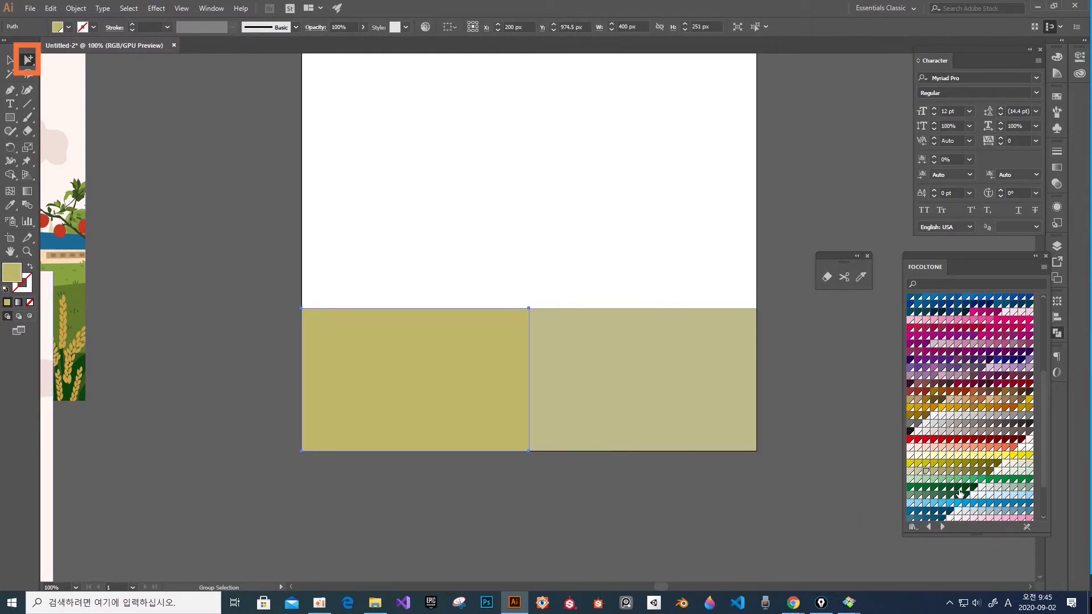
pyautogui.click(620, 407)
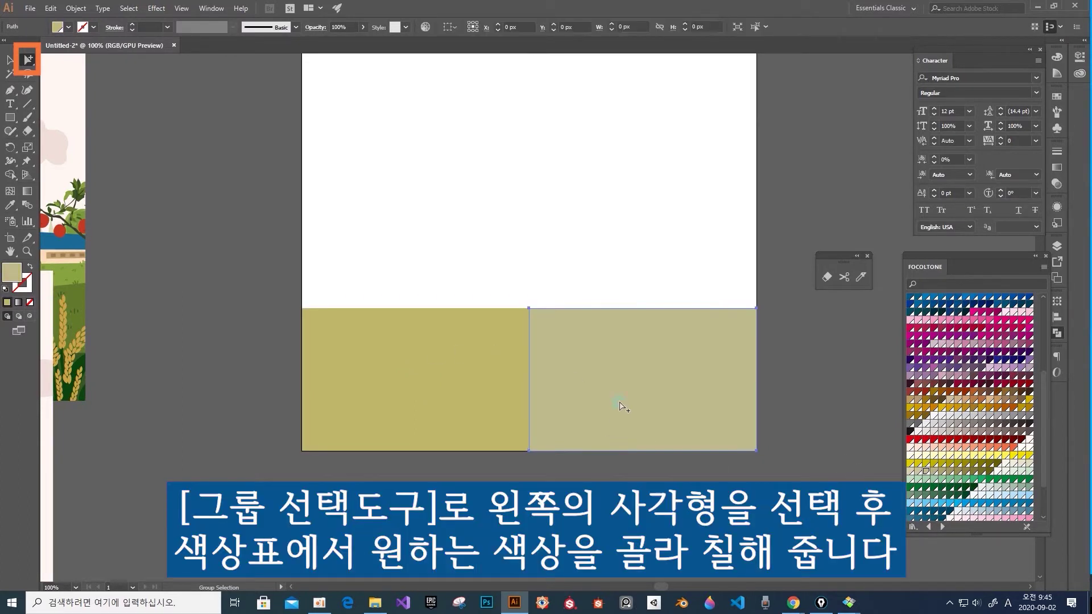
pyautogui.click(459, 348)
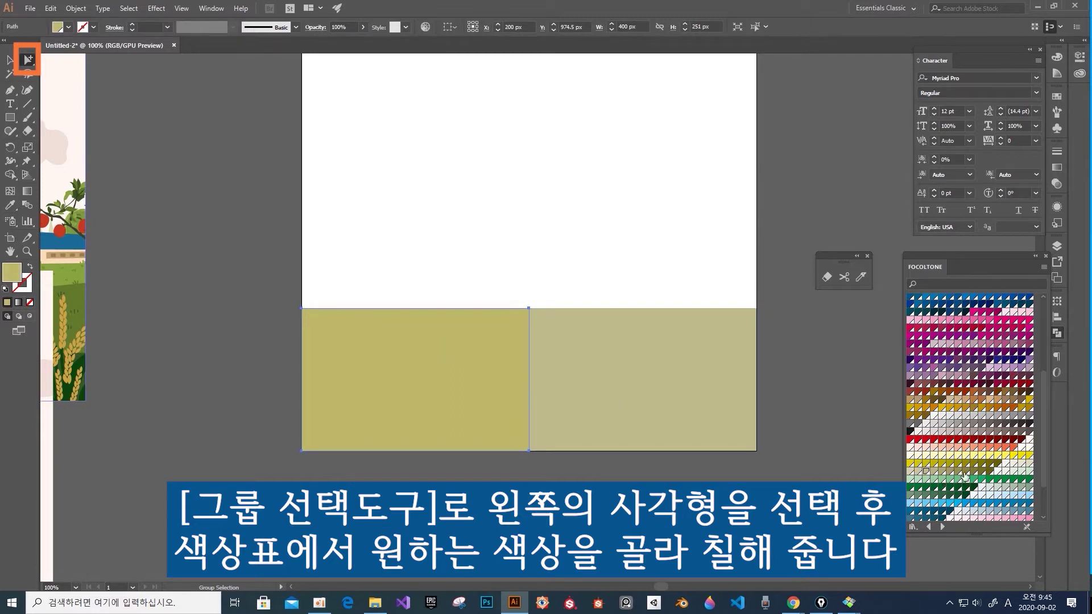
pyautogui.click(946, 474)
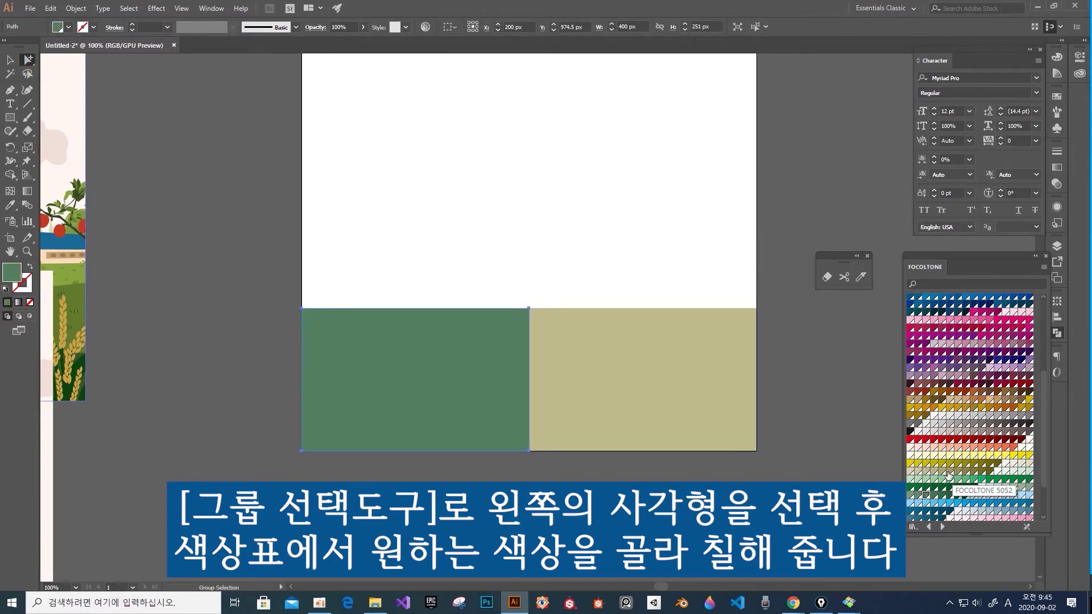
pyautogui.click(948, 472)
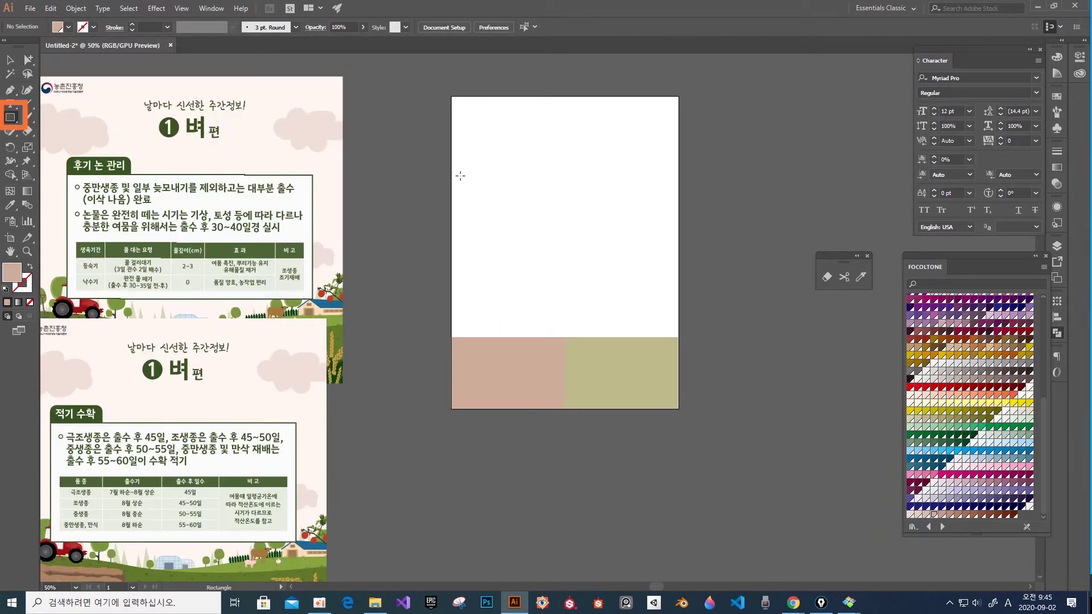
# Draw a rectangle about 716 × 340 px across the middle of the artboard, above the two-color band.
pyautogui.moveTo(460, 175)
pyautogui.mouseDown()
pyautogui.moveTo(485, 179)
pyautogui.moveTo(597, 263)
pyautogui.moveTo(664, 272)
pyautogui.mouseUp()
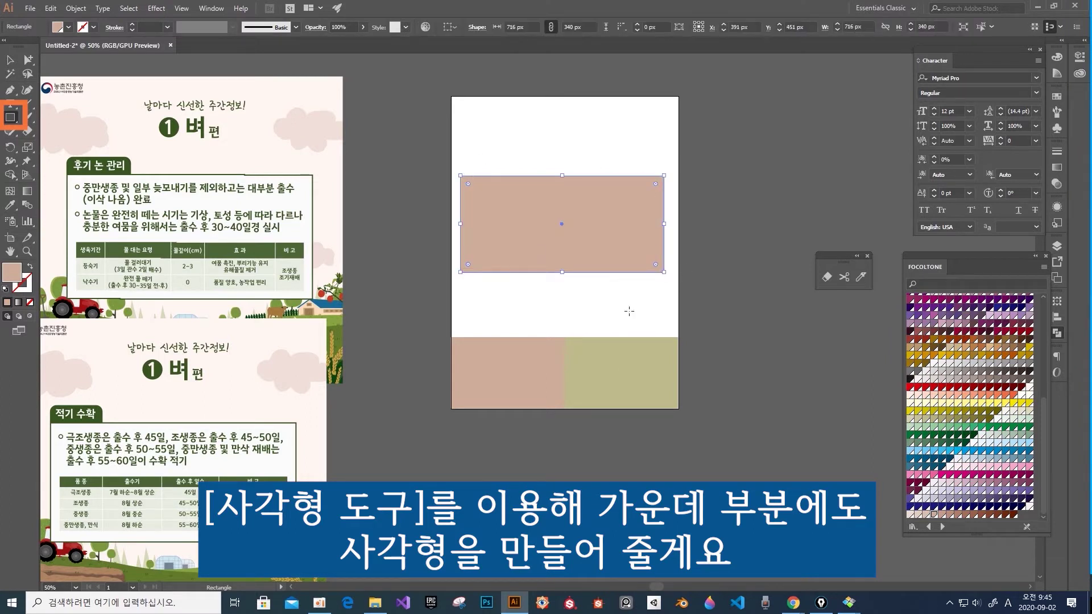
pyautogui.click(9, 60)
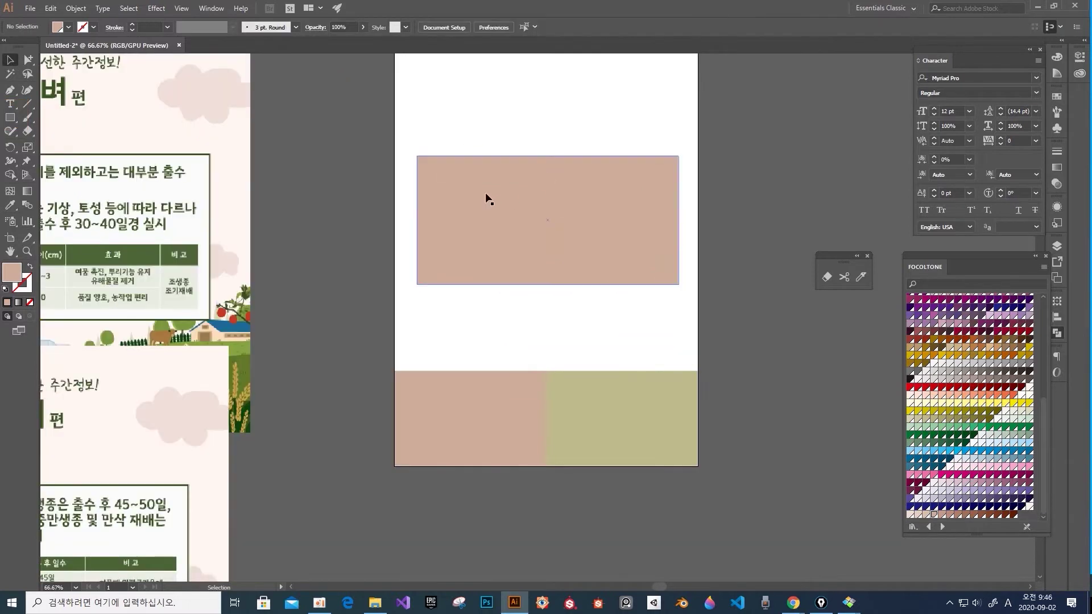
# Round the middle rectangle's corners to about 41 px and move it straight down to just above the two-color band.
pyautogui.click(545, 194)
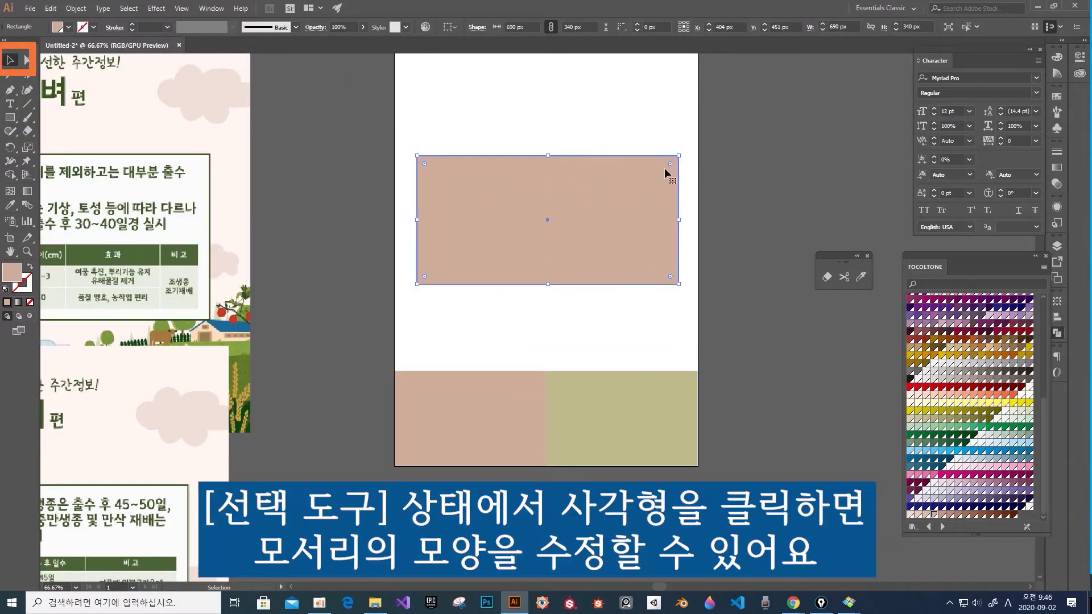
pyautogui.moveTo(670, 165); pyautogui.dragTo(663, 172)
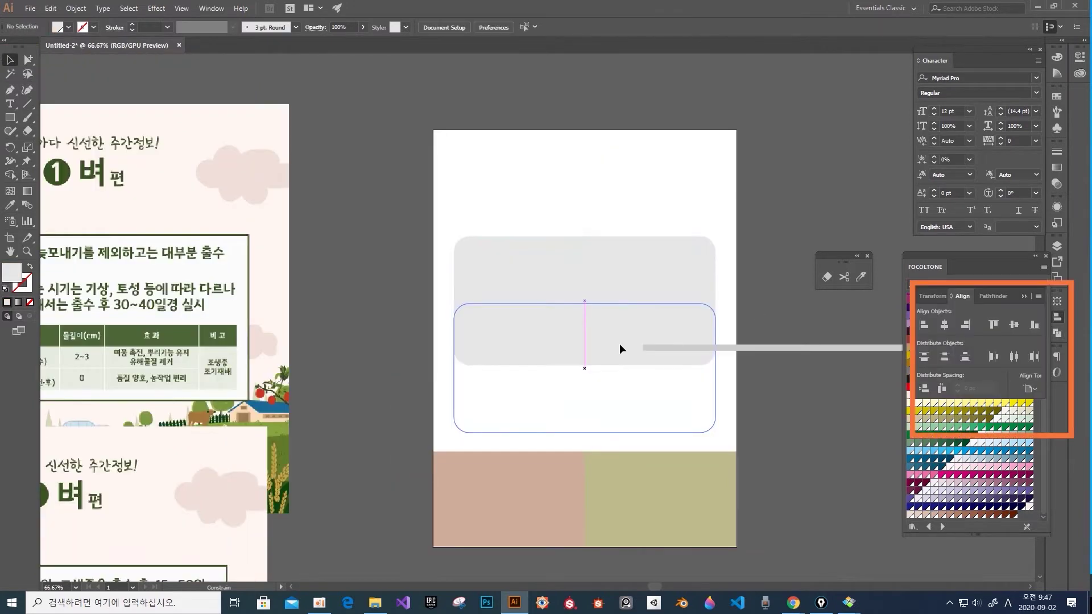
pyautogui.moveTo(619, 344); pyautogui.dragTo(620, 342)
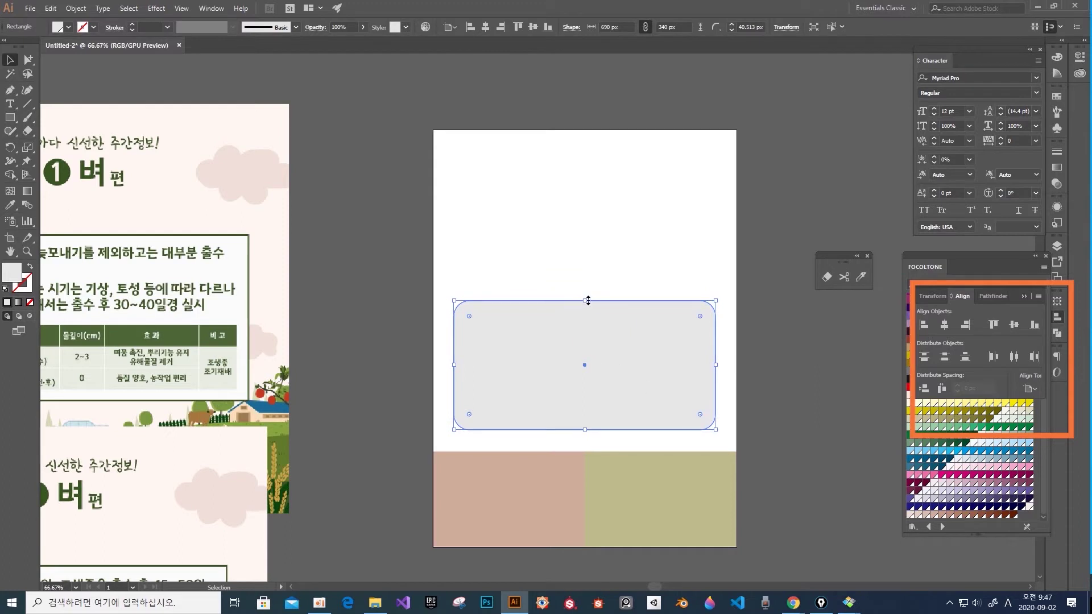
# Draw a circle about 146 px in diameter above the gray rounded rectangle and fill it with a tan FOCOLTONE swatch.
pyautogui.moveTo(585, 300); pyautogui.dragTo(583, 302)
pyautogui.click(553, 177)
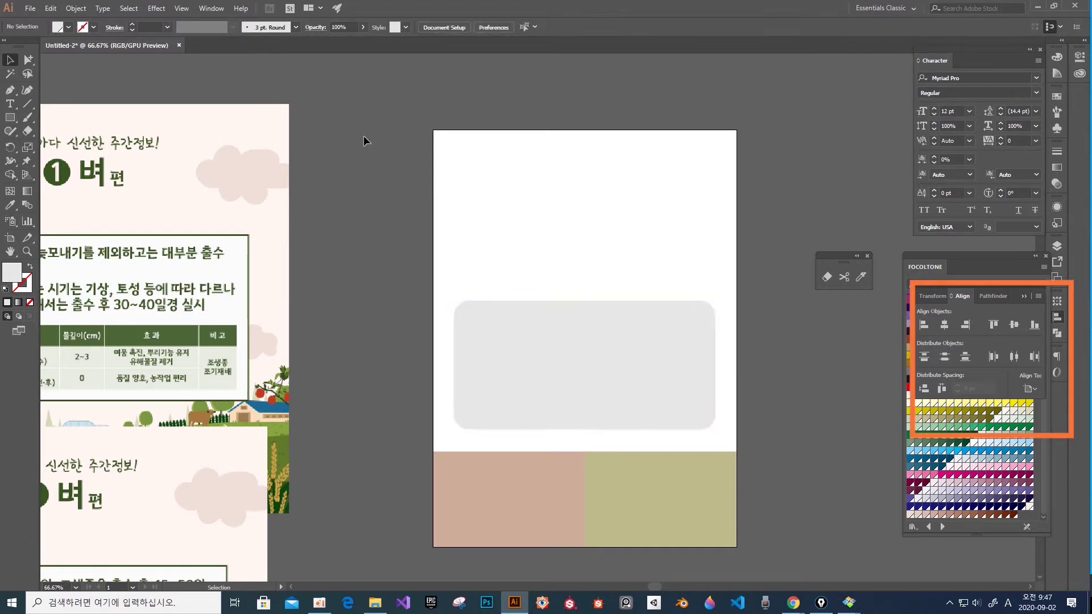
pyautogui.click(9, 117)
pyautogui.click(78, 145)
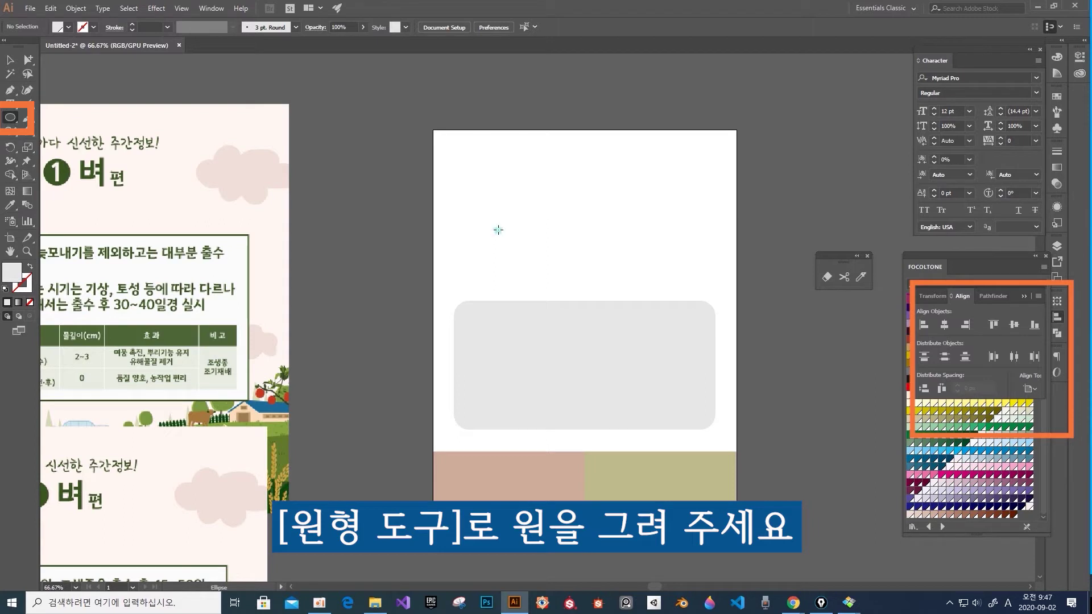
pyautogui.moveTo(498, 230); pyautogui.dragTo(471, 202)
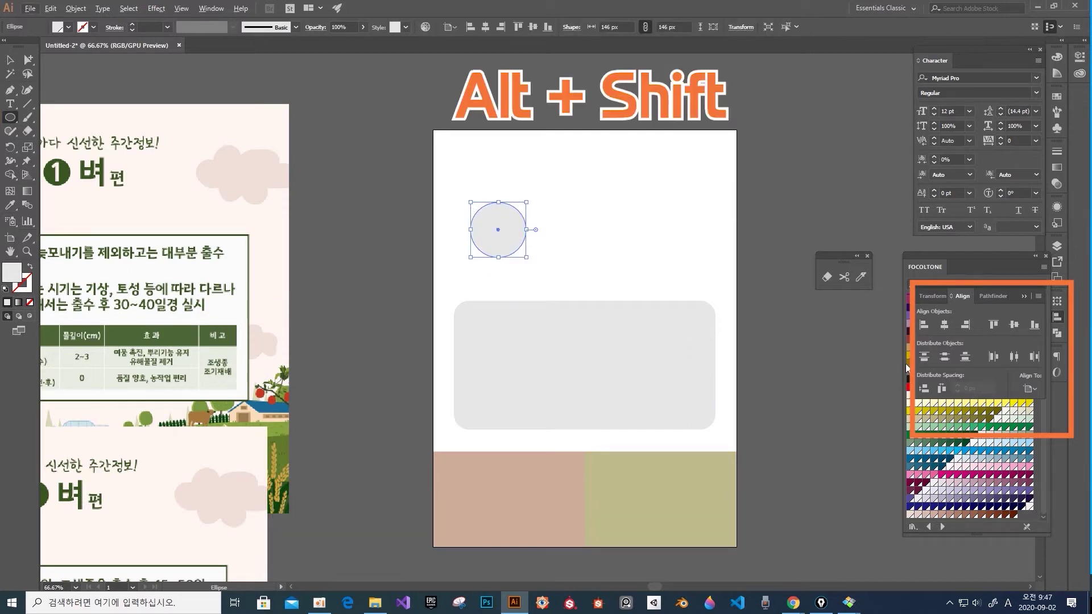
pyautogui.click(1024, 296)
pyautogui.click(958, 515)
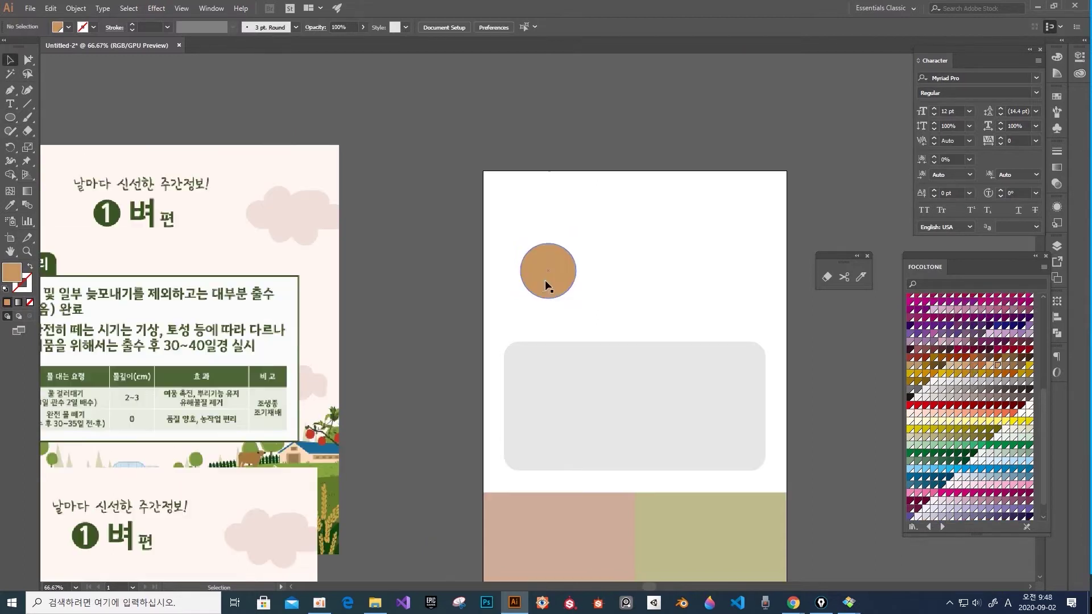
# Copy the tan circle horizontally beside itself, adjust the gap, and repeat the transformation to make an evenly spaced row of four.
pyautogui.click(546, 284)
pyautogui.moveTo(555, 280); pyautogui.dragTo(615, 282)
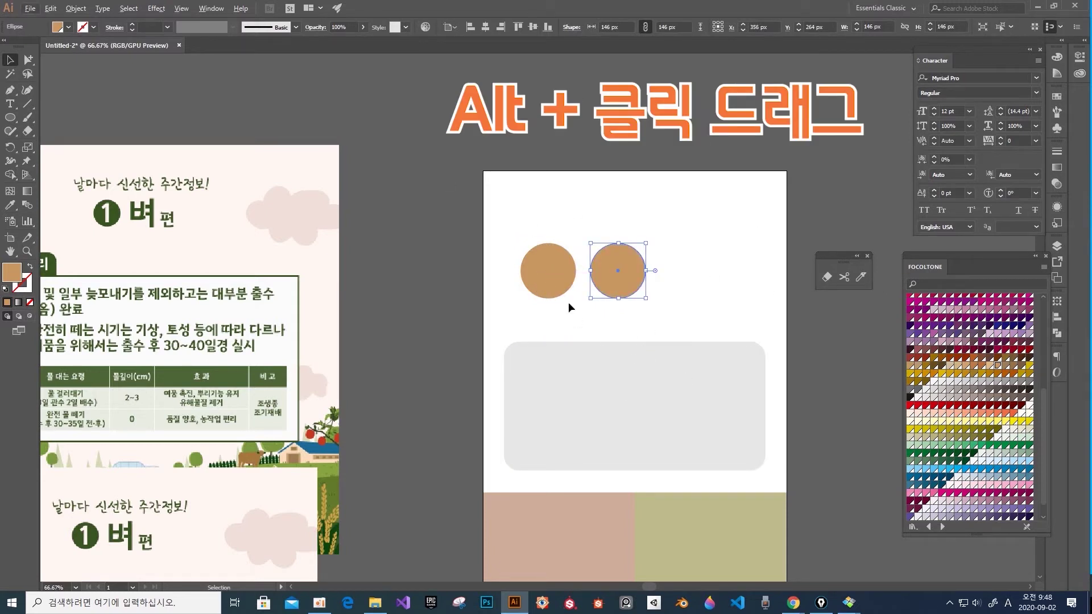
pyautogui.click(677, 236)
pyautogui.moveTo(649, 308); pyautogui.dragTo(509, 298)
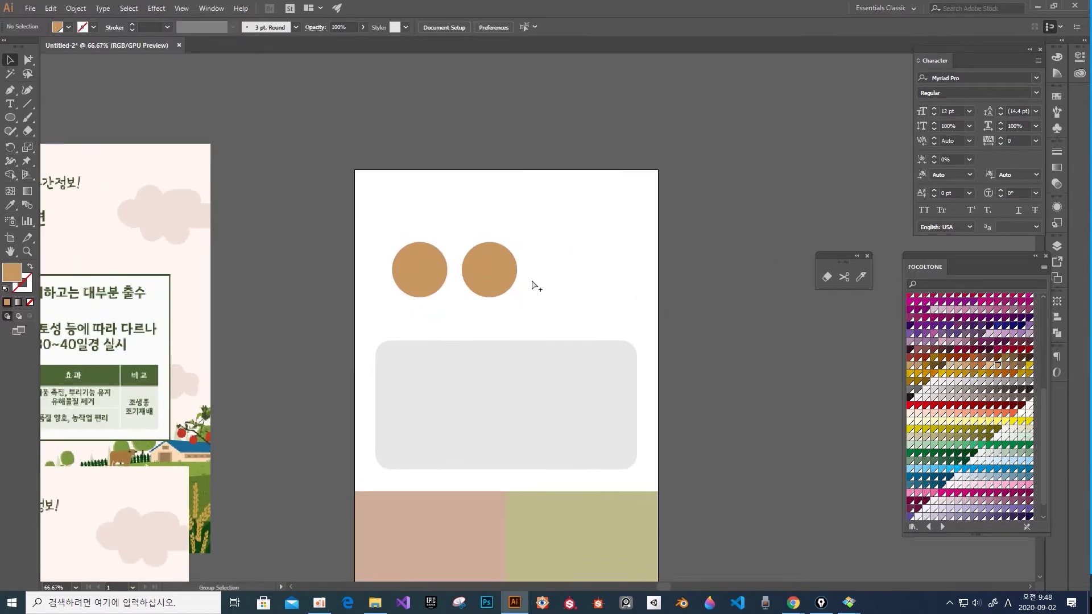
pyautogui.click(492, 278)
pyautogui.moveTo(502, 264)
pyautogui.mouseDown()
pyautogui.moveTo(431, 293)
pyautogui.moveTo(487, 279)
pyautogui.mouseUp()
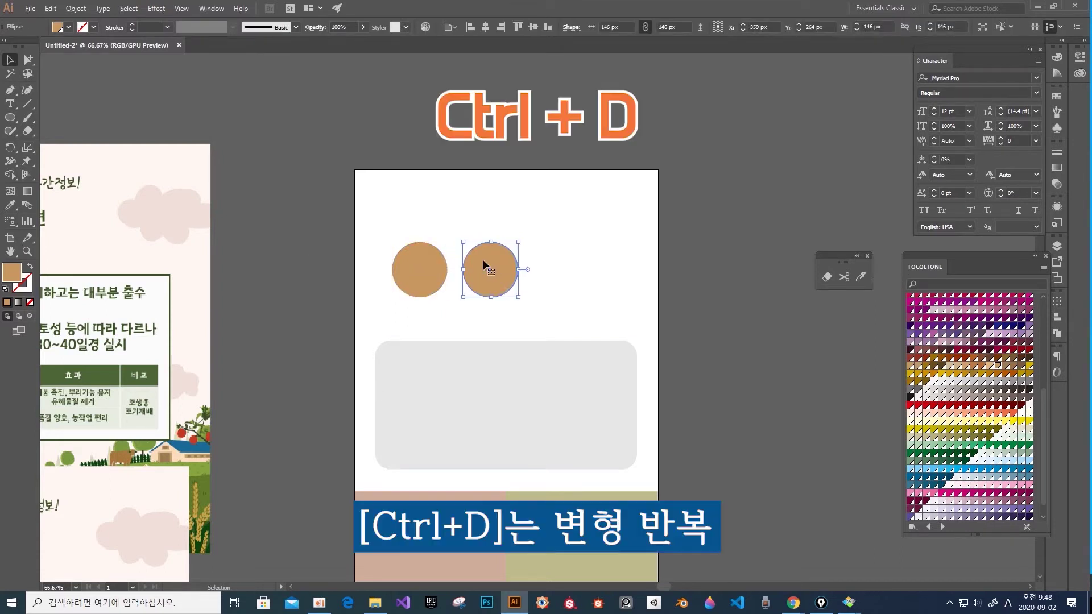
pyautogui.hotkey('ctrl', 'd')
pyautogui.hotkey('ctrl', 'd')
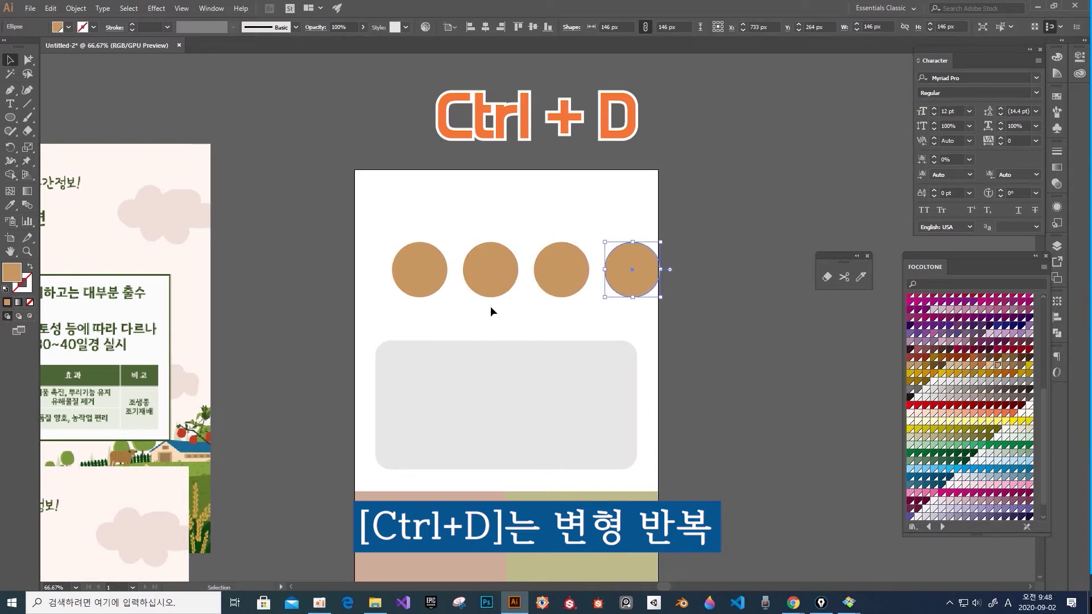
# Scale all four circles together to about 124 px each and shift the row back inside the artboard.
pyautogui.hotkey('ctrl', 'a')
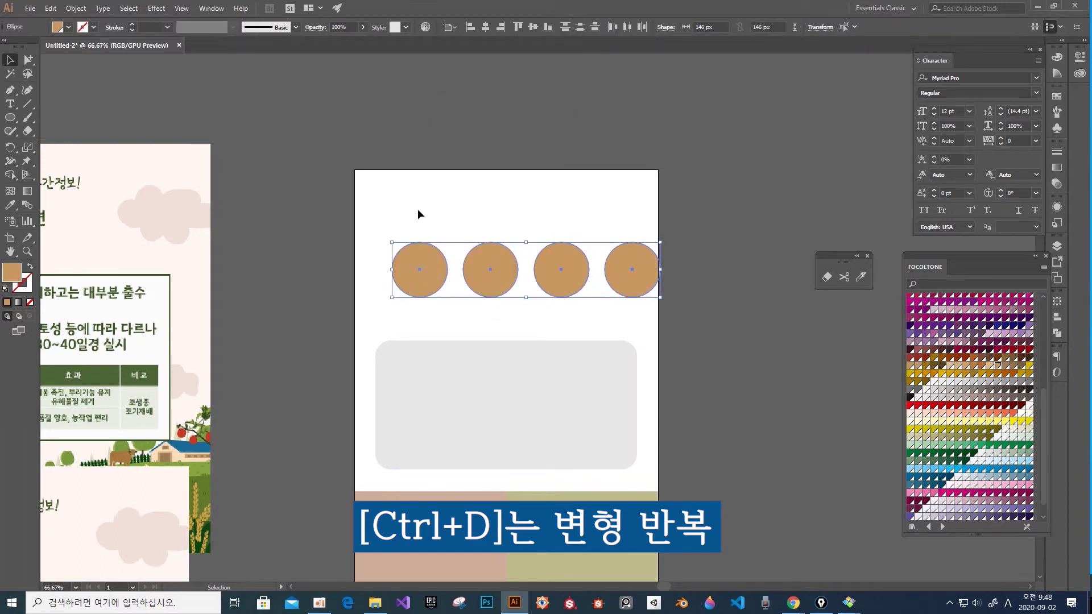
pyautogui.moveTo(658, 254); pyautogui.dragTo(683, 245)
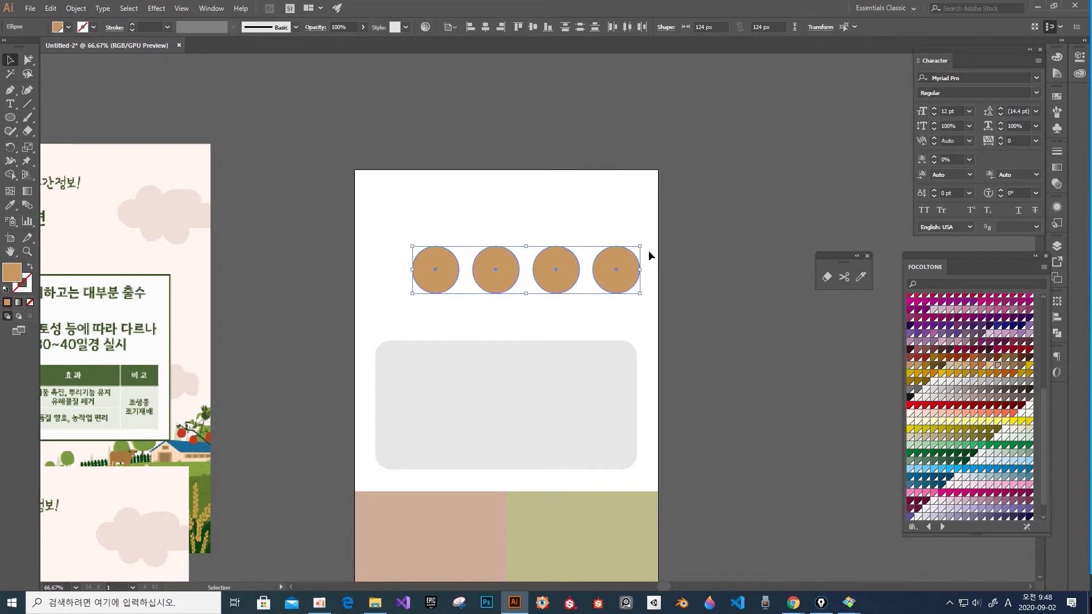
pyautogui.moveTo(607, 267); pyautogui.dragTo(581, 266)
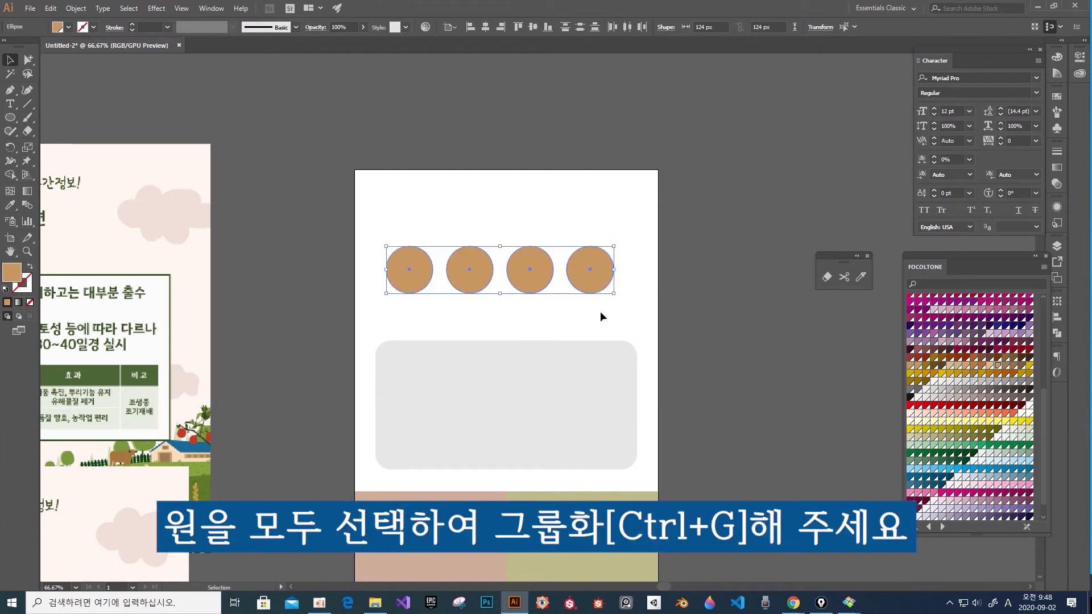
# Group the four circles and center the group horizontally on the artboard.
pyautogui.rightClick(541, 256)
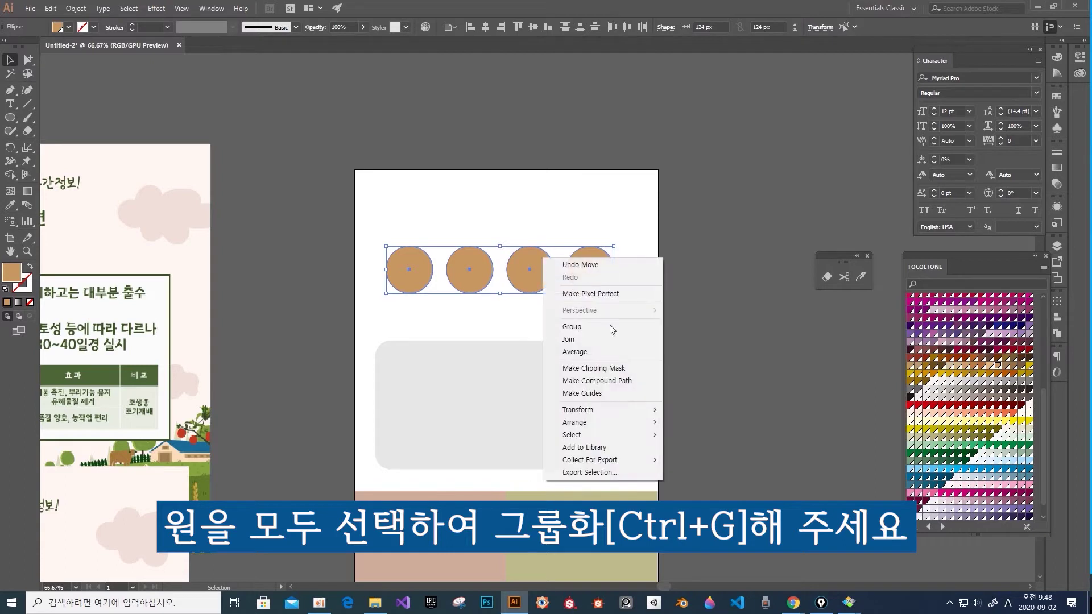
pyautogui.click(643, 324)
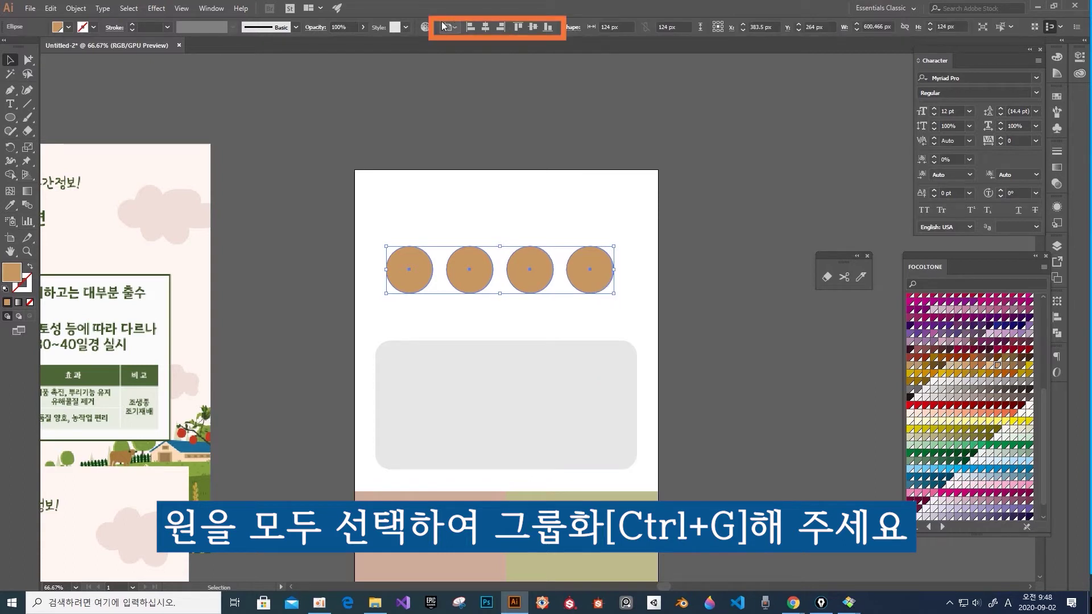
pyautogui.click(487, 31)
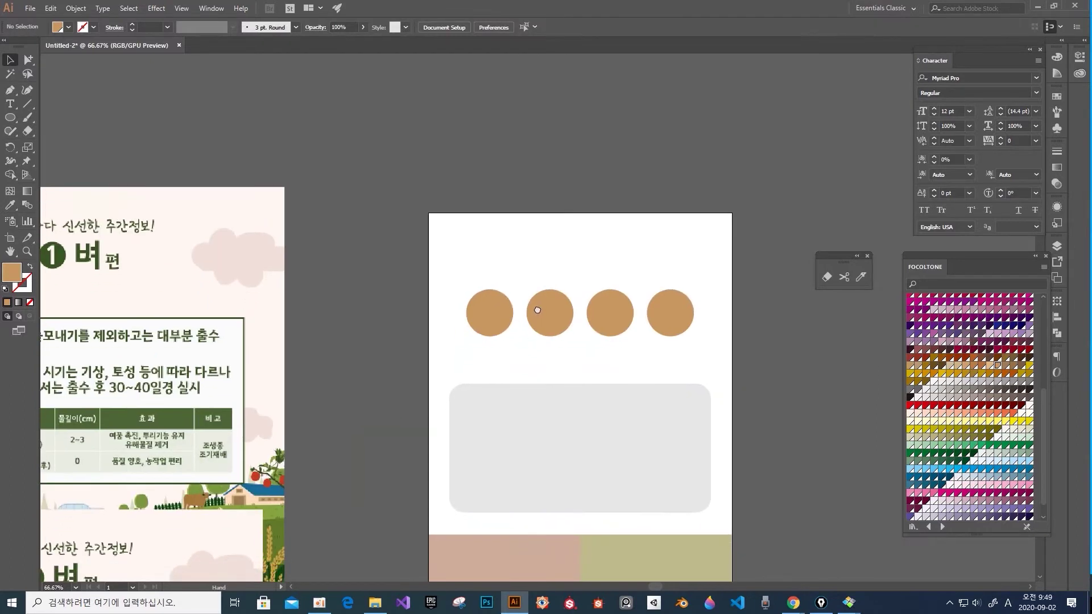
# Add the title text 똑소리나는 주간농사정보 above the circles at about 43 pt in the 나눔손글씨 펜 font.
pyautogui.moveTo(253, 366); pyautogui.dragTo(361, 306)
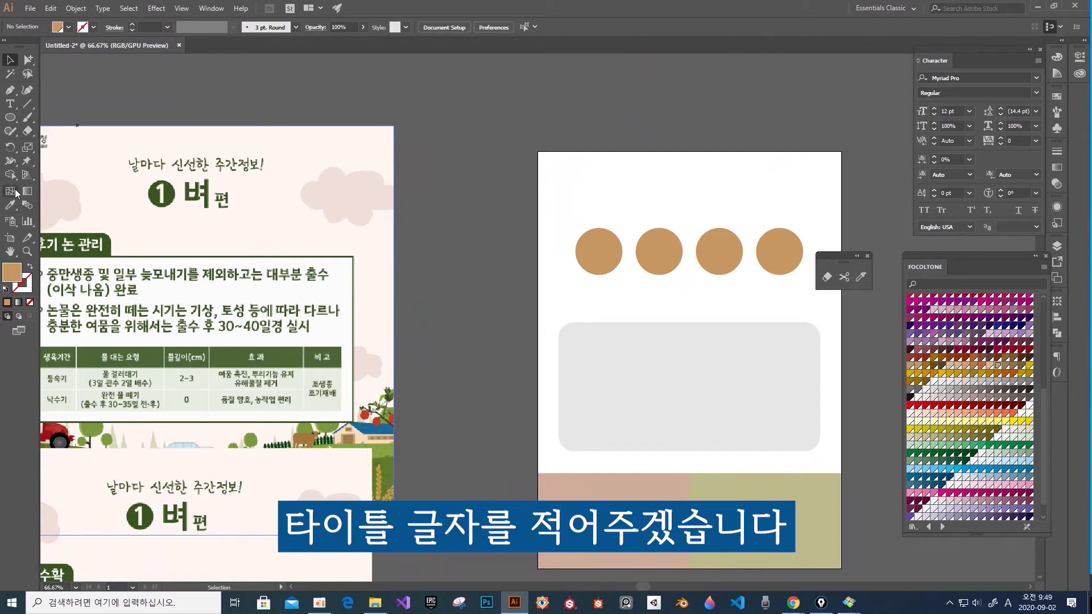
pyautogui.click(10, 105)
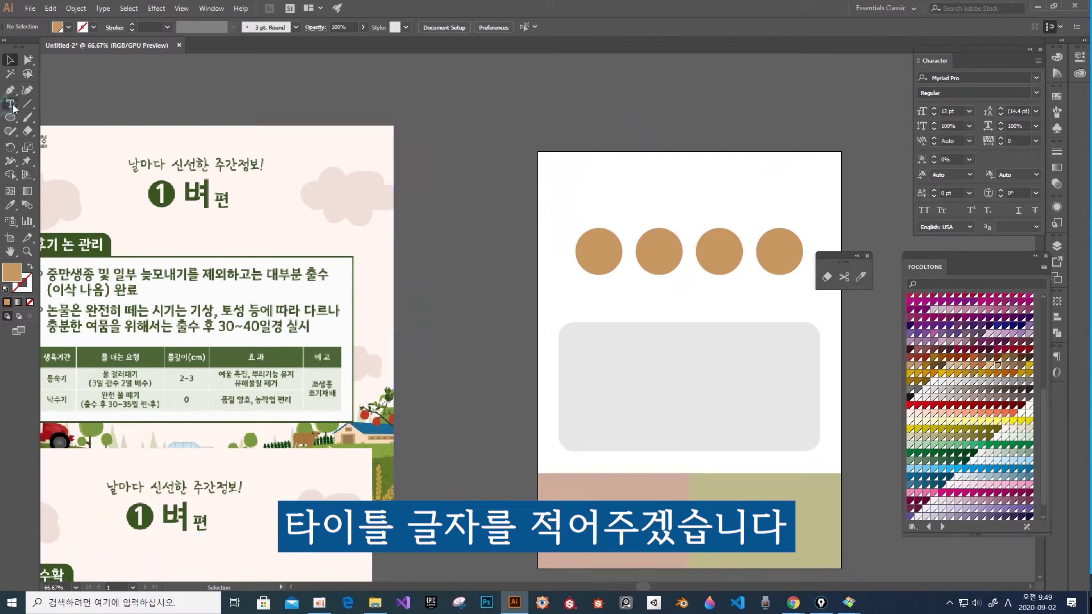
pyautogui.click(625, 185)
pyautogui.press('Escape')
pyautogui.moveTo(652, 187); pyautogui.dragTo(587, 174)
pyautogui.press('Left')
pyautogui.press('Left')
pyautogui.press('Left')
pyautogui.press('Left')
pyautogui.press('Left')
pyautogui.press('Left')
pyautogui.press('Left')
pyautogui.press('Hangul')
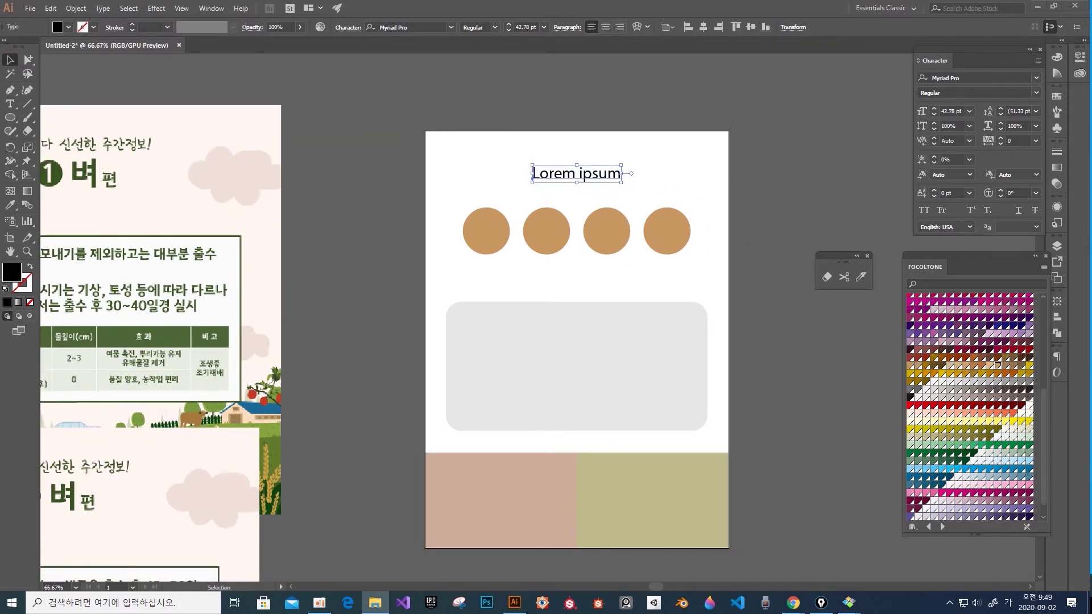
pyautogui.moveTo(0, 178); pyautogui.dragTo(227, 193)
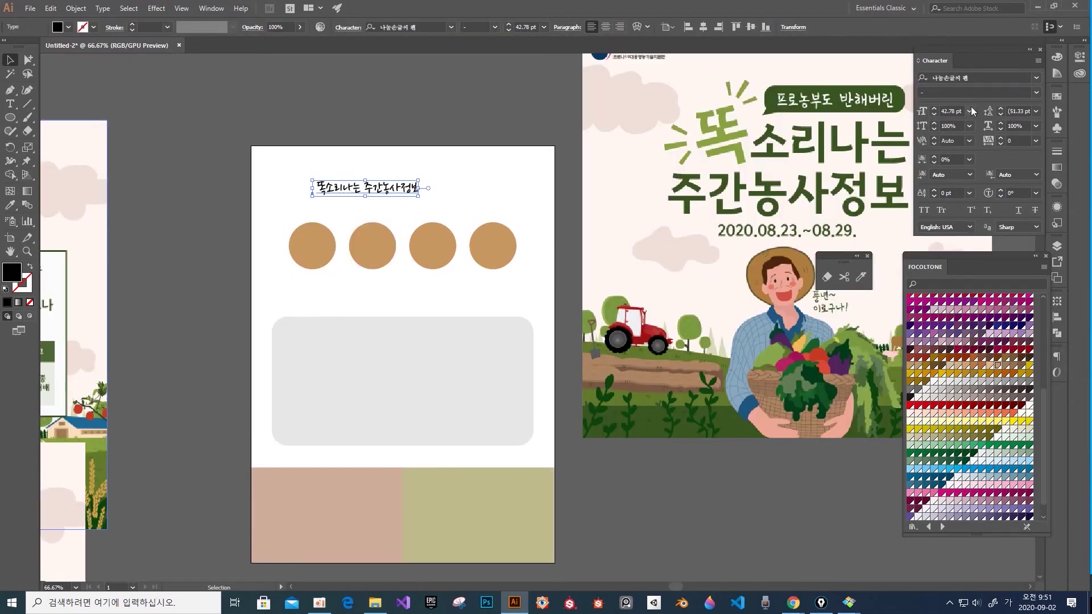
# Set the title to 72 pt and color it with FOCOLTONE greens, olive for “똑”소리나는 and darker green for 주간농사정보.
pyautogui.click(969, 111)
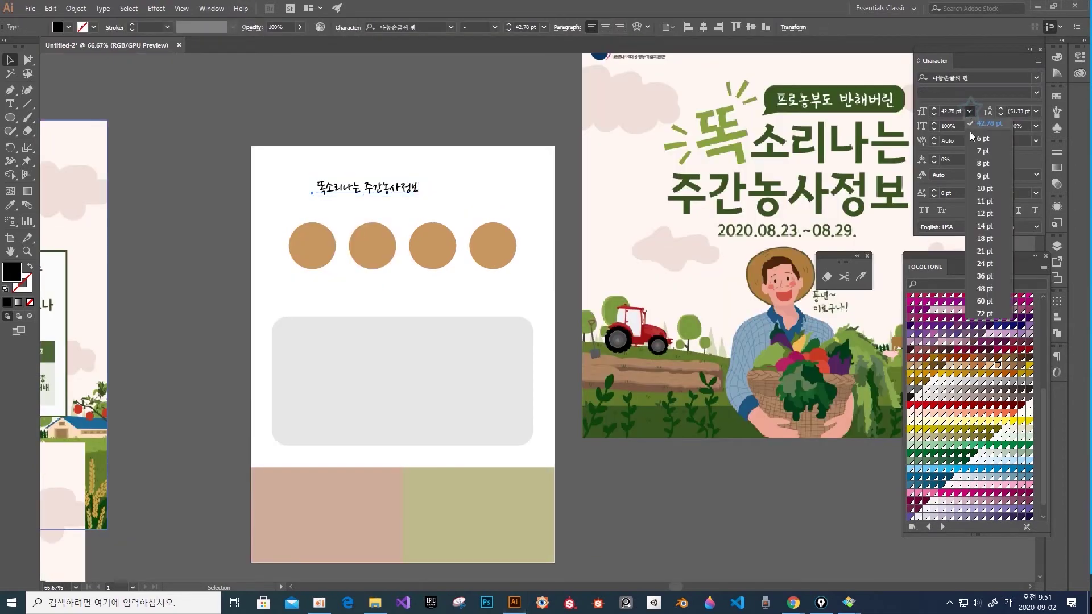
pyautogui.click(983, 314)
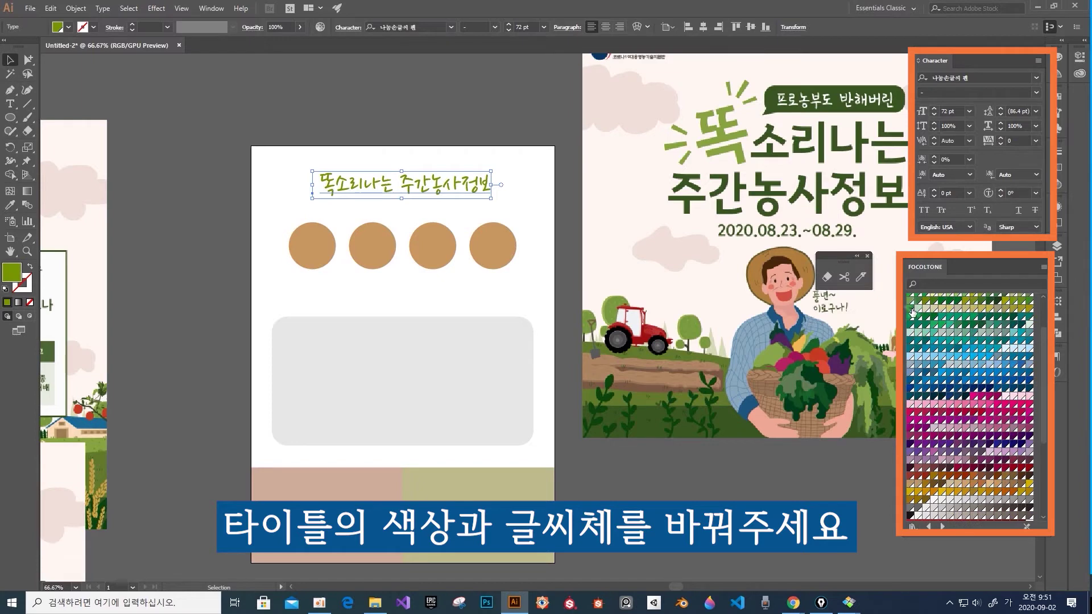
pyautogui.click(911, 309)
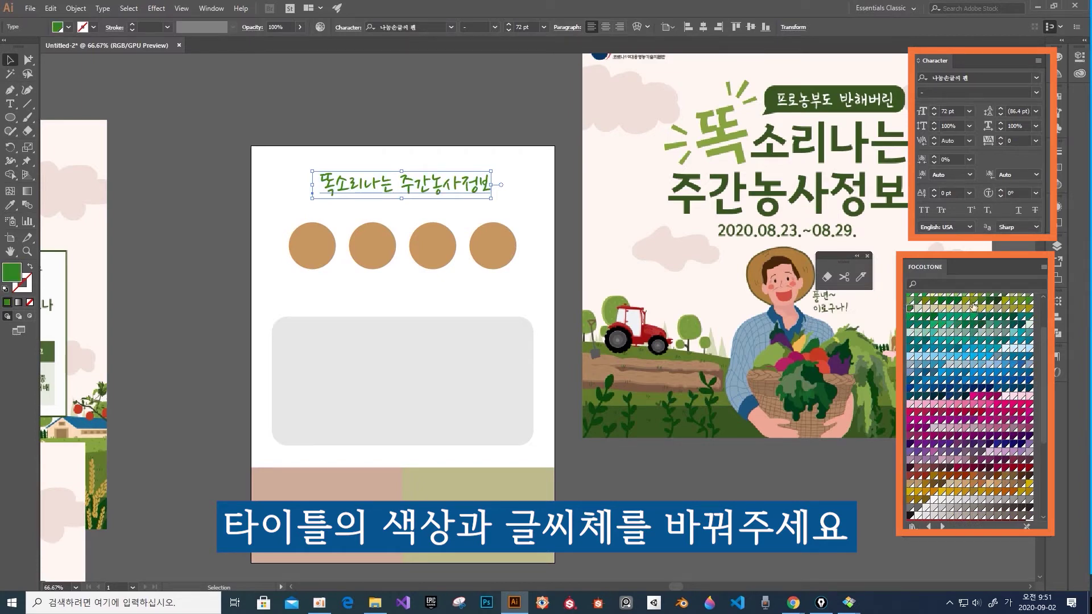
pyautogui.click(1016, 302)
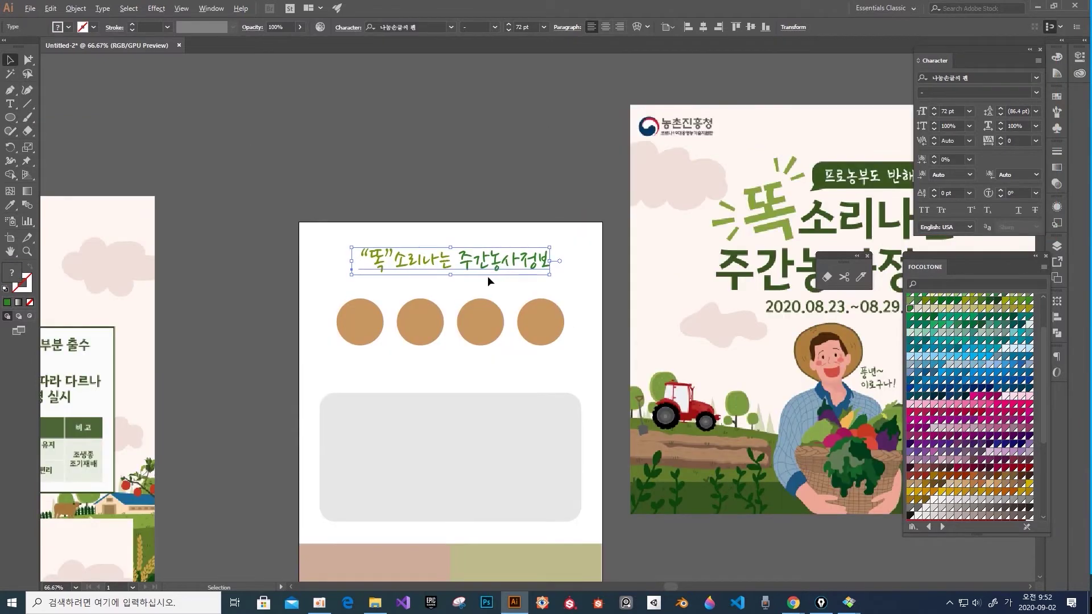
# Duplicate the title above itself at 24 pt in a plain sans-serif font and replace the copy's text with 프로농부도 반해버린.
pyautogui.scroll(1, 491, 276)
pyautogui.moveTo(443, 254); pyautogui.dragTo(458, 223)
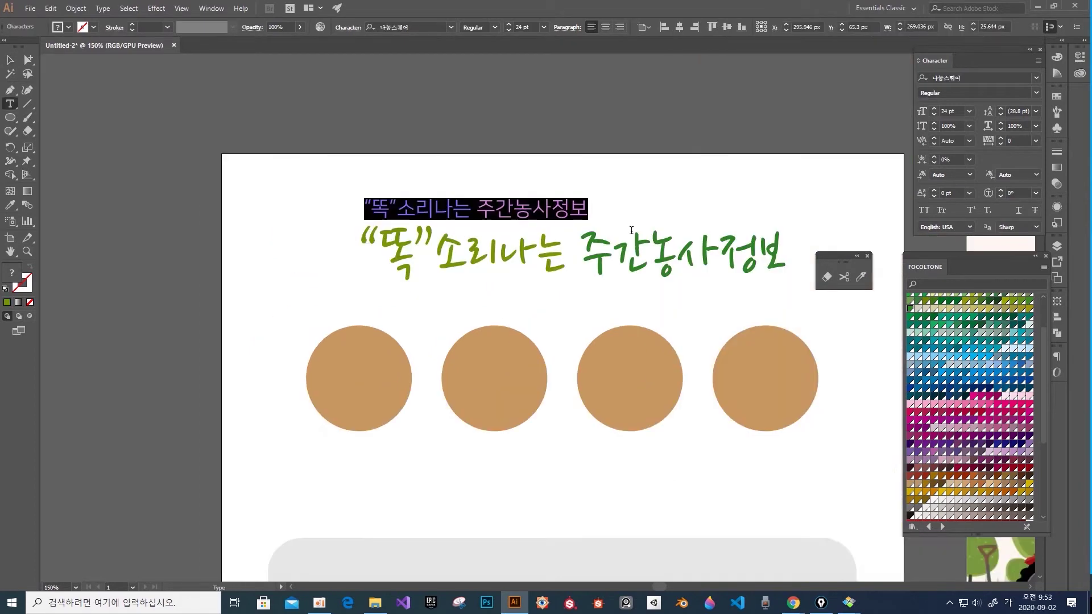
pyautogui.press('BackSpace')
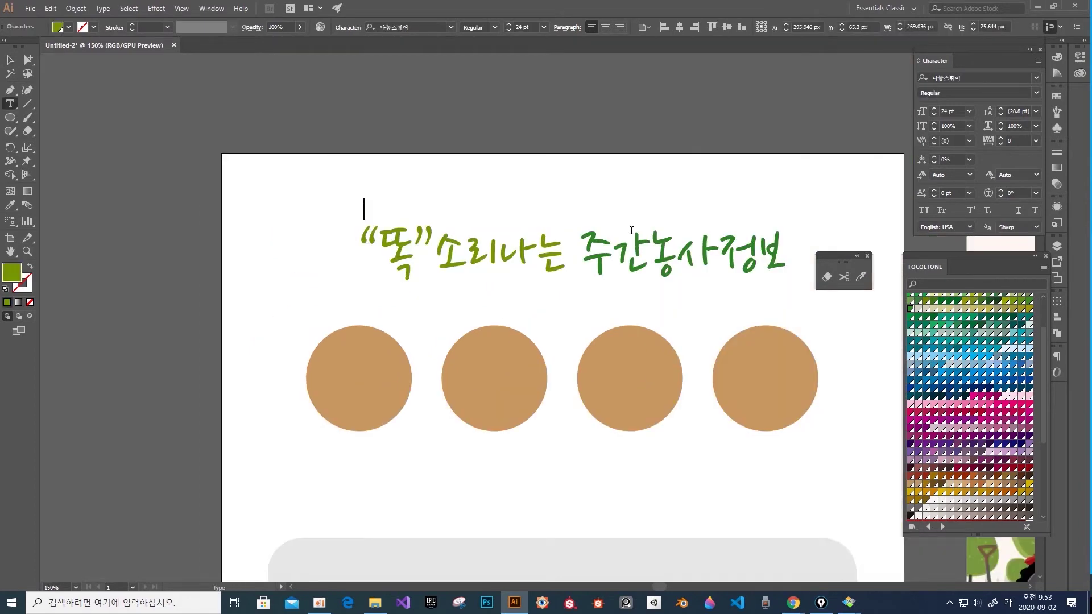
pyautogui.write('프로')
pyautogui.write('농부도 반해')
pyautogui.write('보ㅓ')
pyautogui.press('BackSpace')
pyautogui.press('BackSpace')
pyautogui.write('ㅂㅓ린')
# Draw an olive green rectangle about 212 × 38 px with 19 px rounded corners over the subtitle and move it just above the text.
pyautogui.hotkey('ctrl', '=')
pyautogui.moveTo(10, 117); pyautogui.dragTo(67, 118)
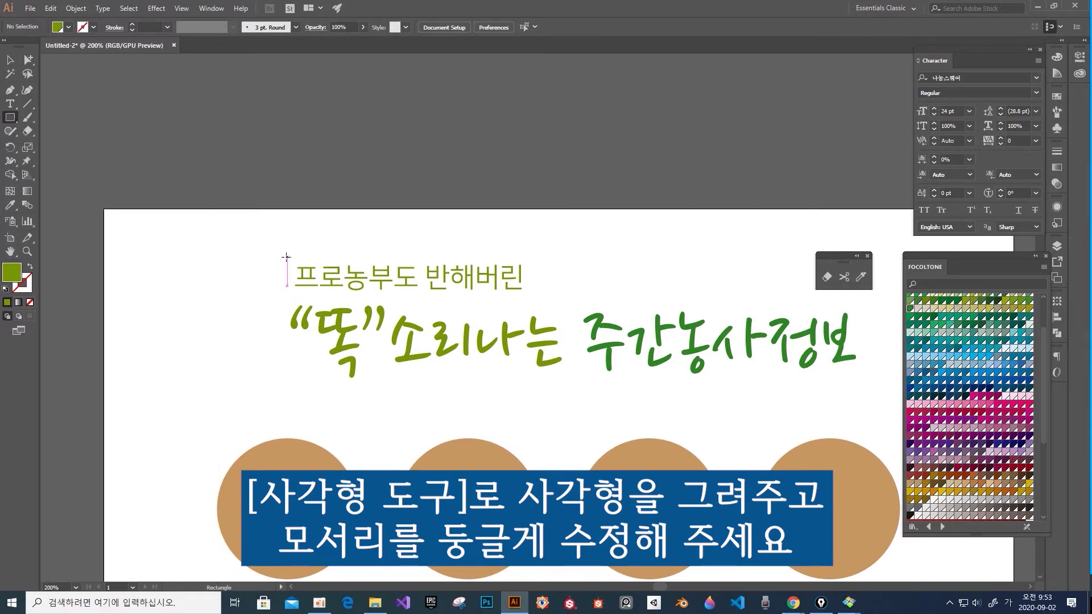
pyautogui.moveTo(293, 257); pyautogui.dragTo(490, 283)
pyautogui.click(11, 59)
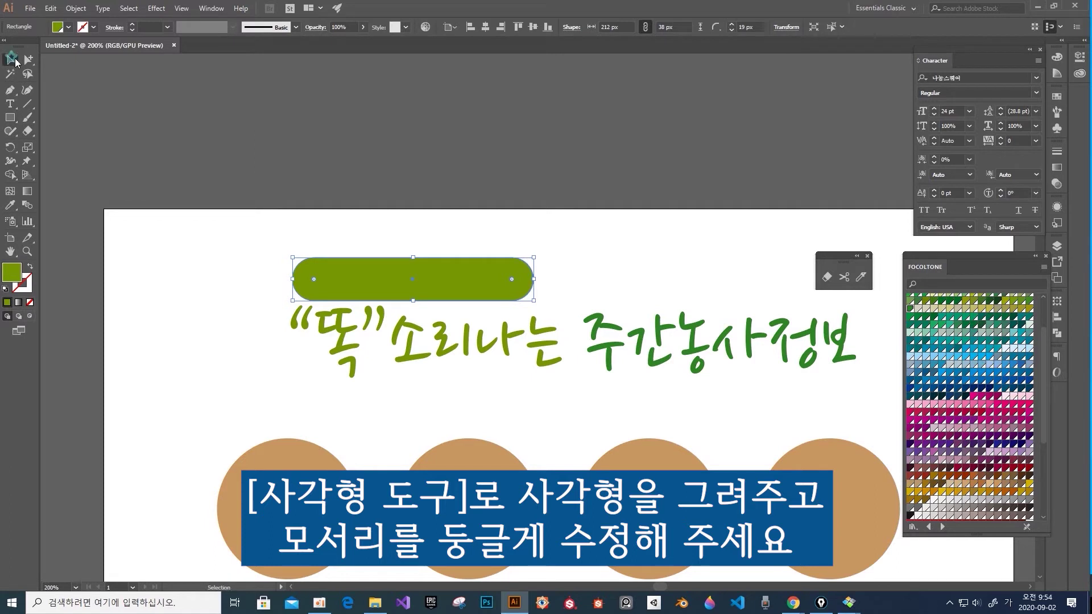
pyautogui.moveTo(368, 259); pyautogui.dragTo(371, 241)
# Reduce the subtitle 프로농부도 반해버린 to 18 pt and change its fill to white.
pyautogui.click(386, 277)
pyautogui.hotkey('ctrl', 'shift', ',')
pyautogui.hotkey('ctrl', 'shift', ',')
pyautogui.hotkey('ctrl', 'shift', ',')
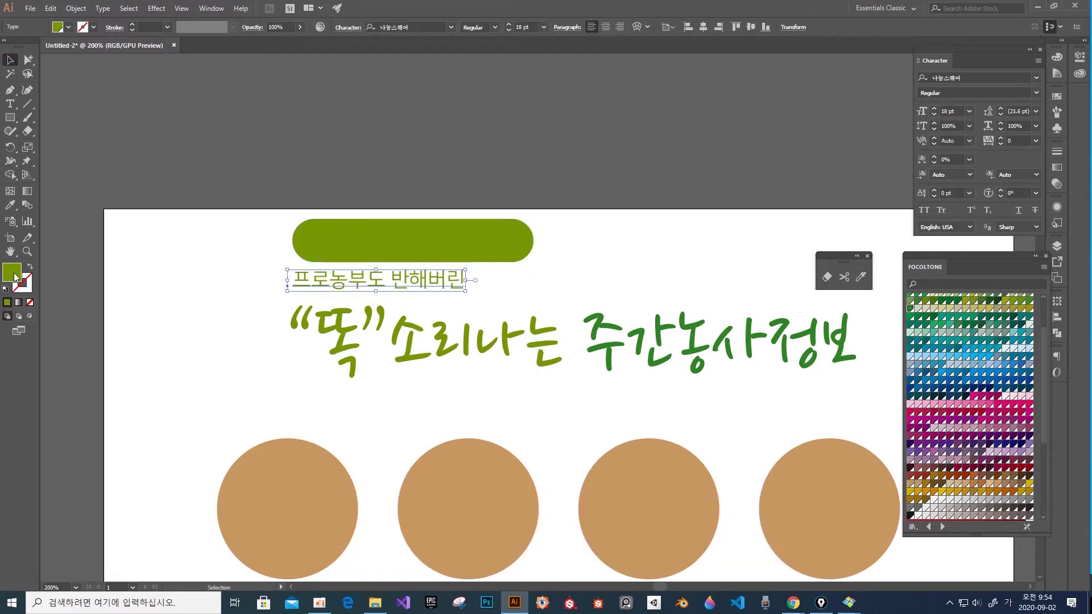
pyautogui.doubleClick(11, 272)
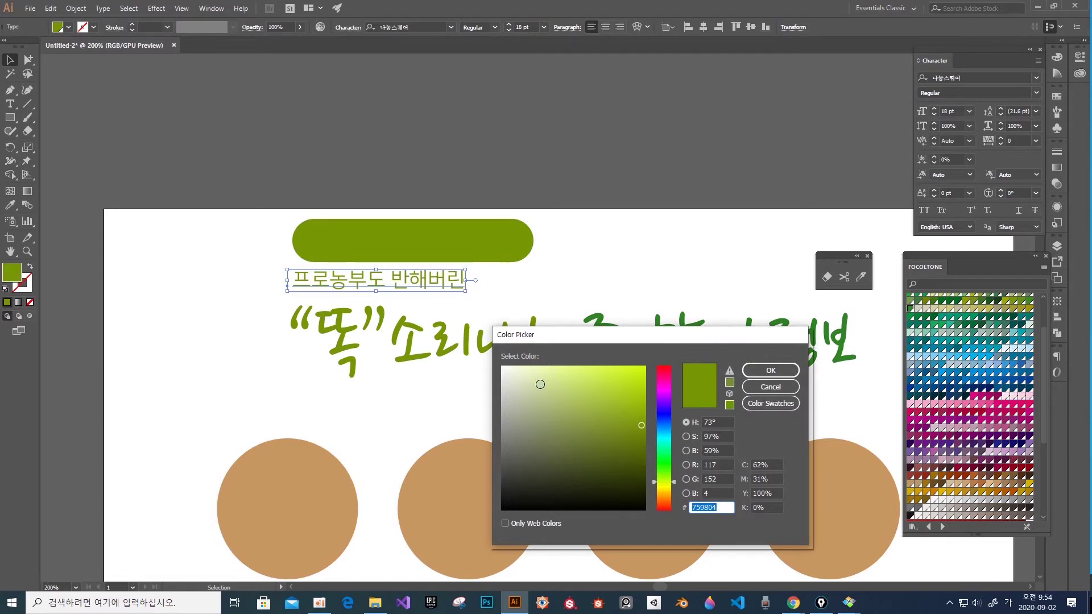
pyautogui.moveTo(540, 384); pyautogui.dragTo(488, 356)
pyautogui.click(770, 370)
# Move the white subtitle onto the green pill shape and bring the text to the front.
pyautogui.moveTo(420, 281); pyautogui.dragTo(448, 245)
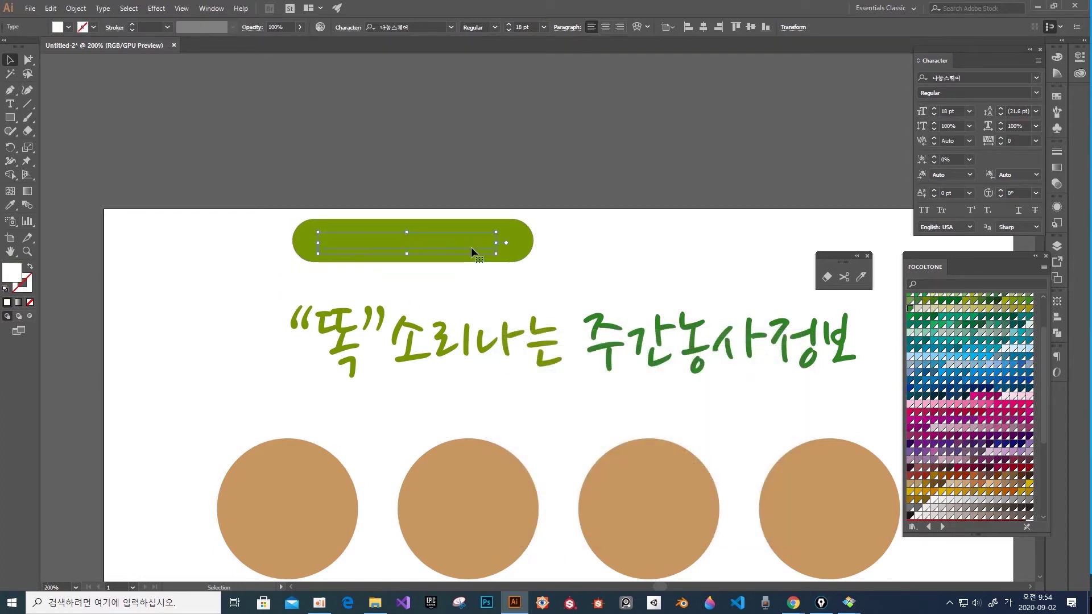
pyautogui.rightClick(472, 246)
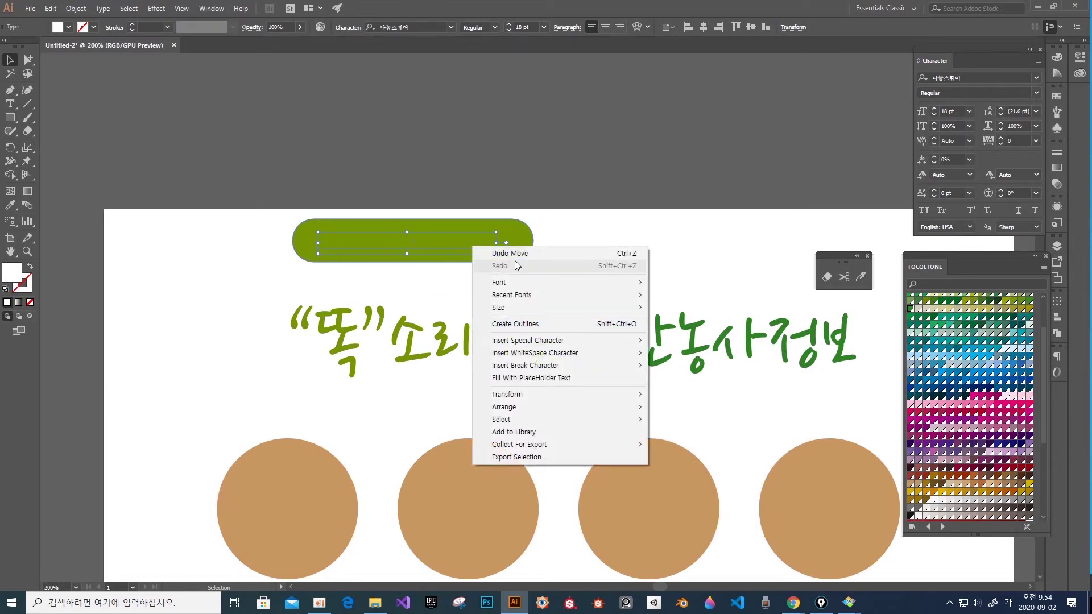
pyautogui.moveTo(522, 411)
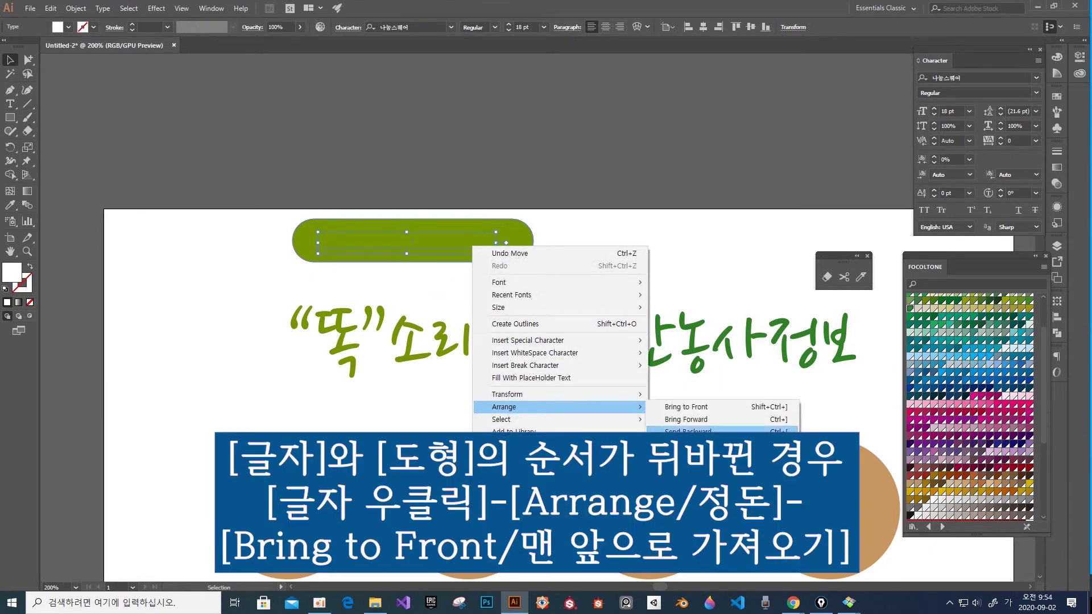
pyautogui.click(772, 408)
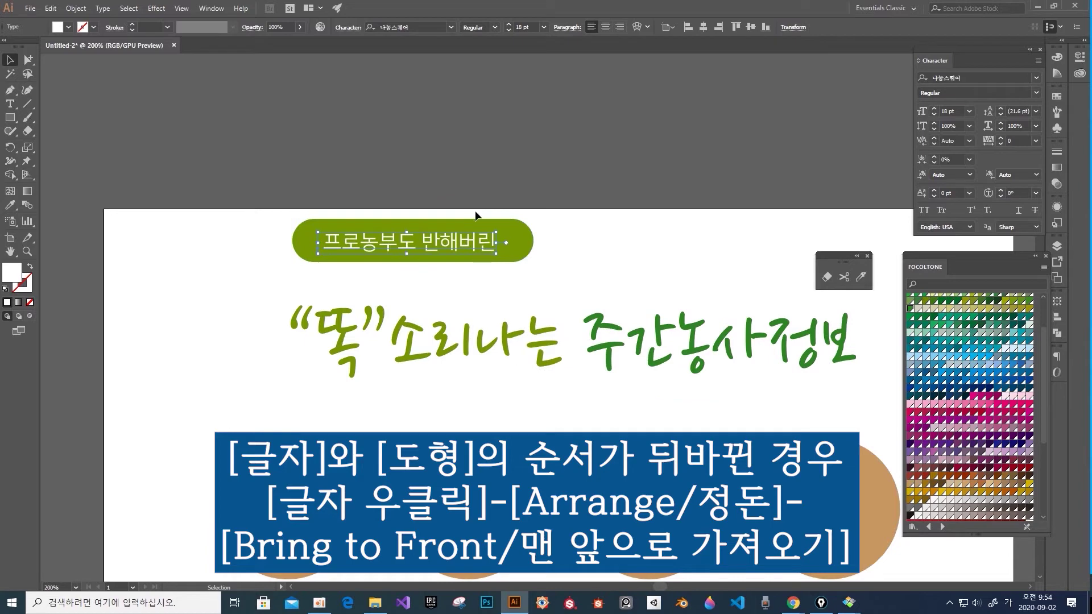
pyautogui.click(486, 190)
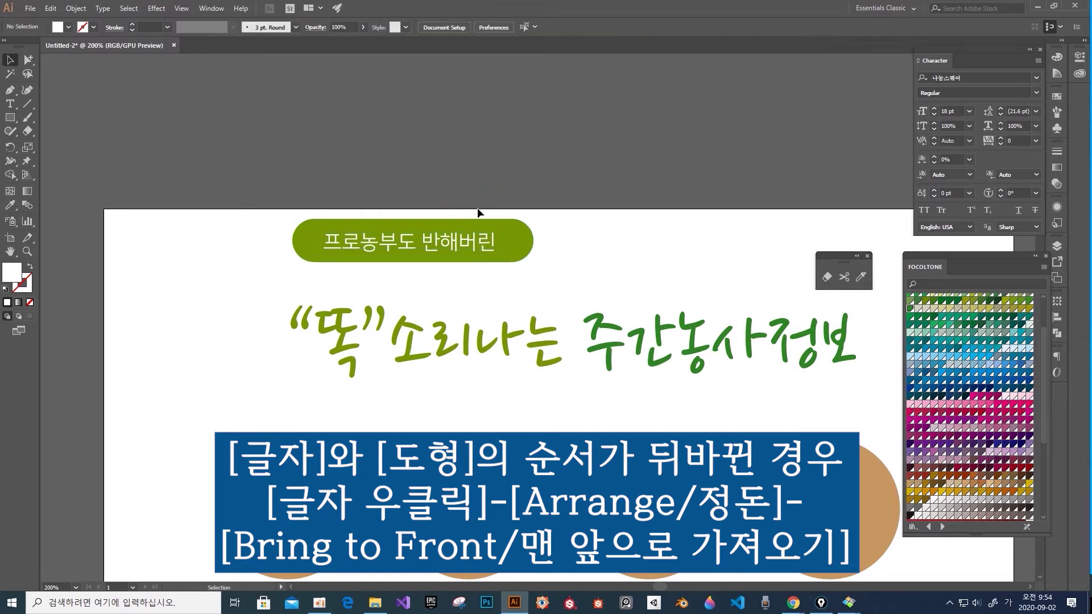
# Narrow the green pill to about 187 px wide around the subtitle and ungroup the pill and text.
pyautogui.click(466, 225)
pyautogui.click(472, 173)
pyautogui.click(435, 259)
pyautogui.hotkey('ctrl', '=')
pyautogui.hotkey('ctrl', '=')
pyautogui.hotkey('ctrl', '=')
pyautogui.rightClick(453, 226)
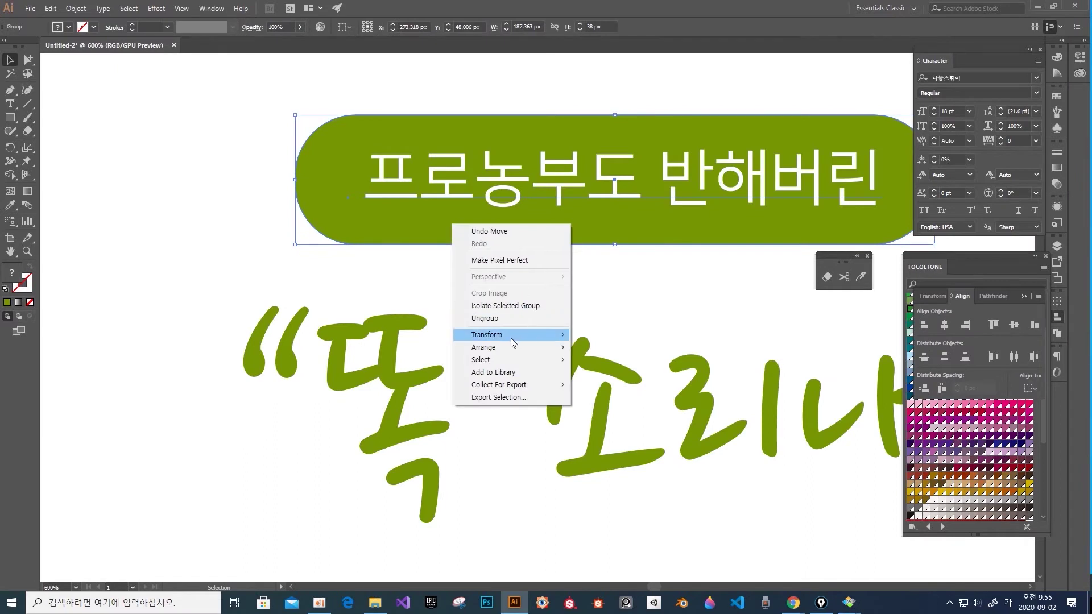
pyautogui.click(485, 317)
pyautogui.click(490, 265)
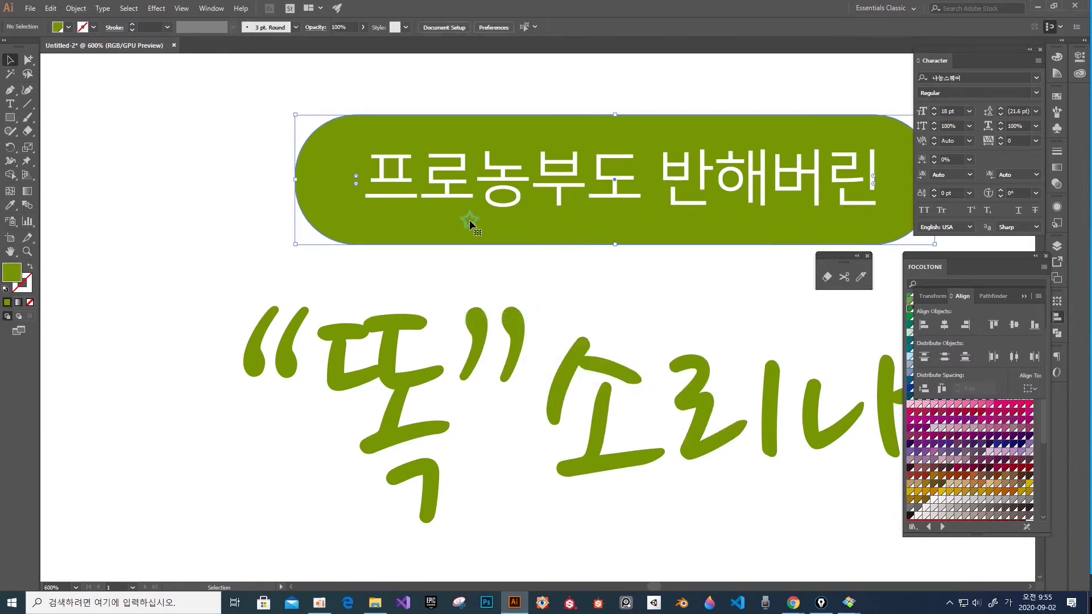
# Draw a small triangular speech-bubble tail about 17 × 12 px along the green pill's lower edge, near its left end, with the Pen tool.
pyautogui.click(139, 176)
pyautogui.click(27, 103)
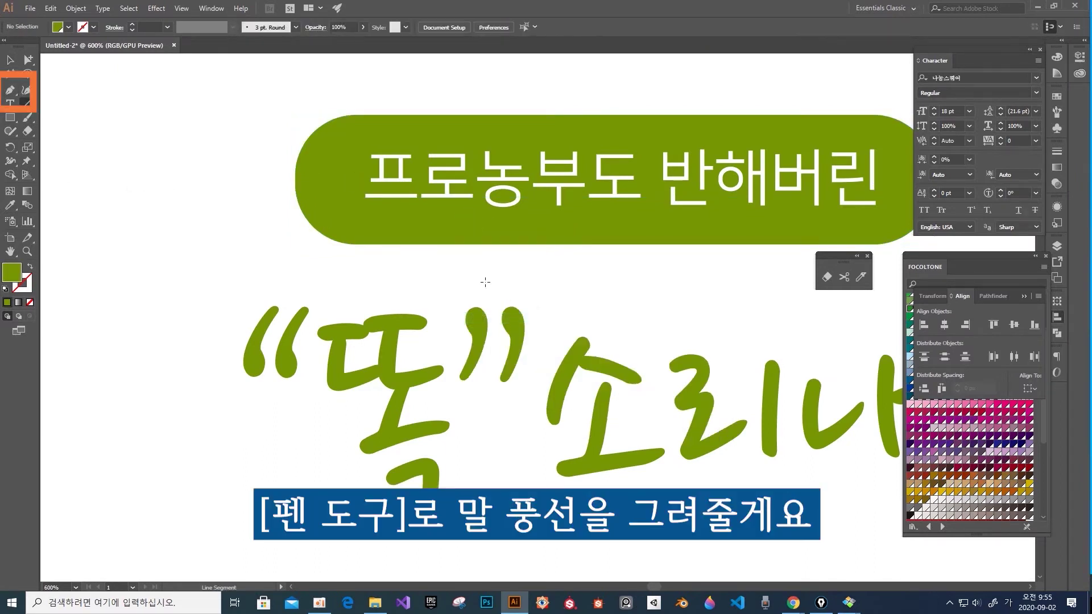
pyautogui.click(10, 90)
pyautogui.click(406, 238)
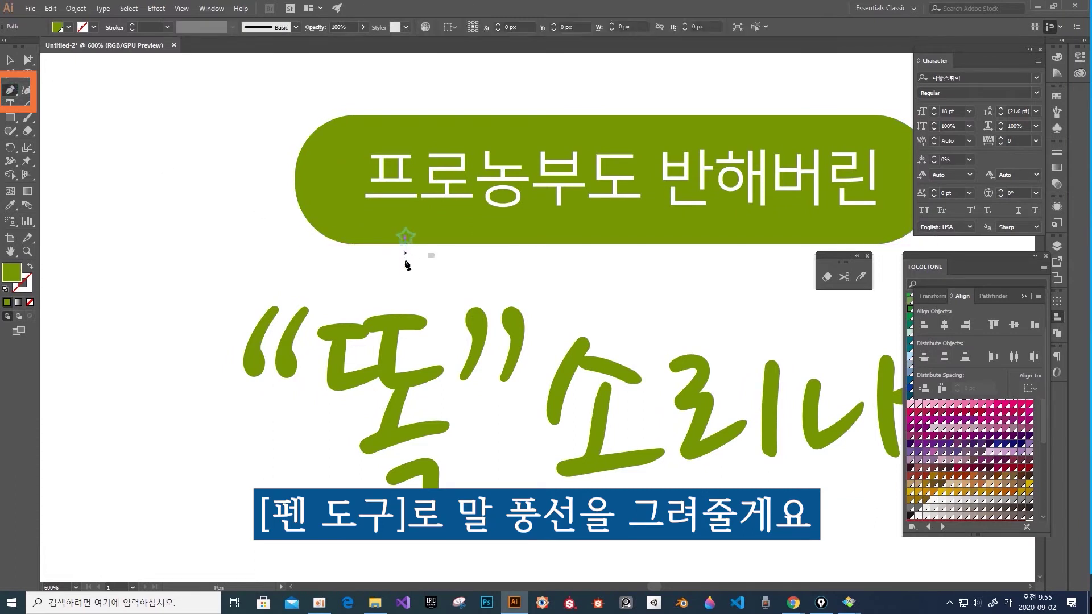
pyautogui.click(405, 279)
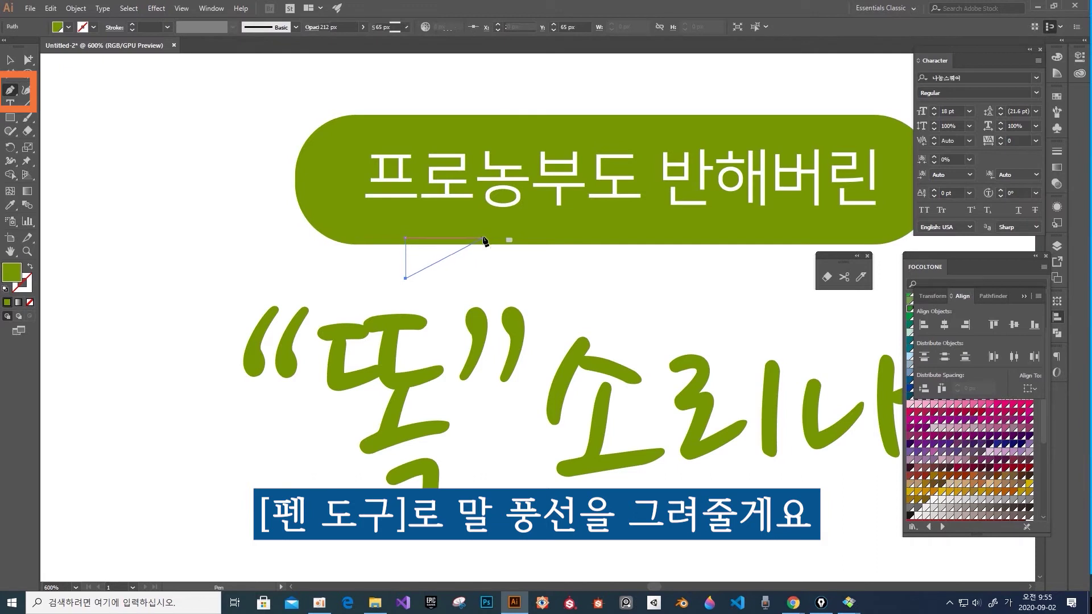
pyautogui.click(465, 239)
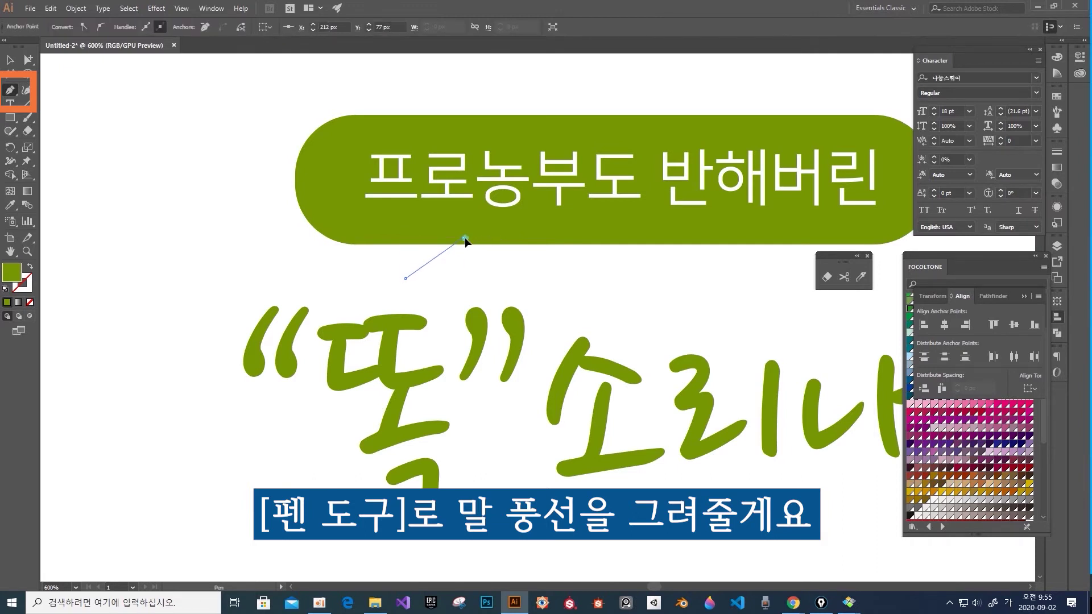
pyautogui.click(406, 239)
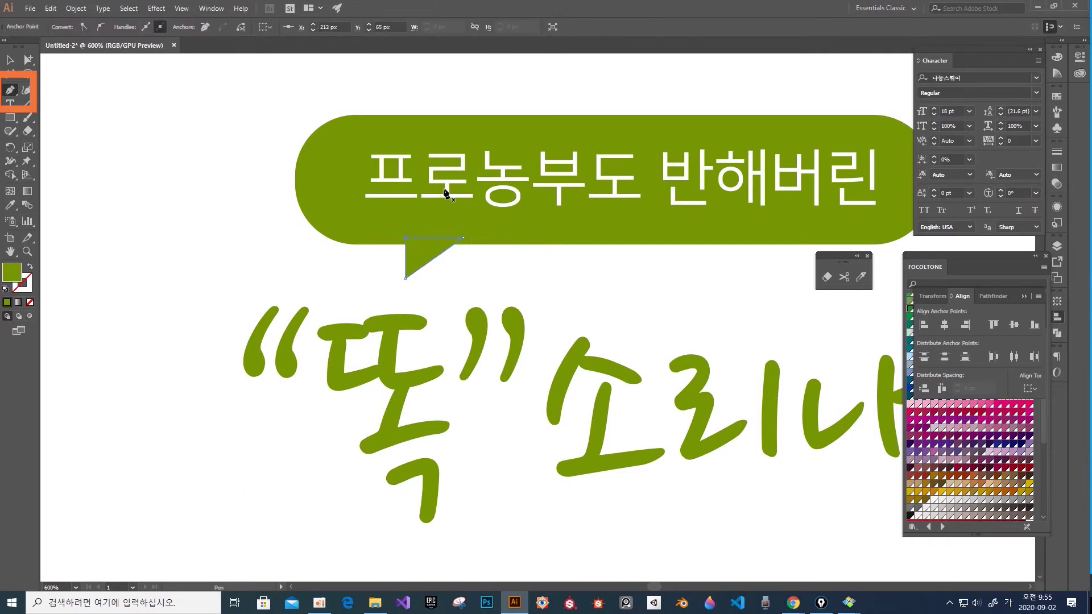
# Unite the triangular tail and the green pill into a single speech-bubble shape.
pyautogui.click(13, 60)
pyautogui.click(142, 190)
pyautogui.click(421, 255)
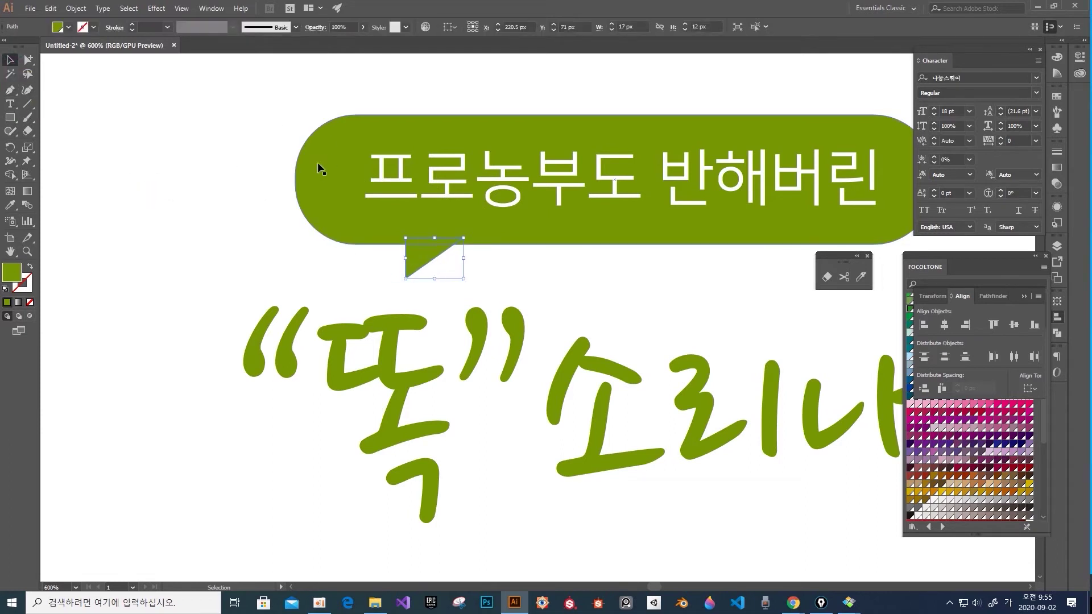
pyautogui.keyDown('shift'); pyautogui.click(318, 193); pyautogui.keyUp('shift')
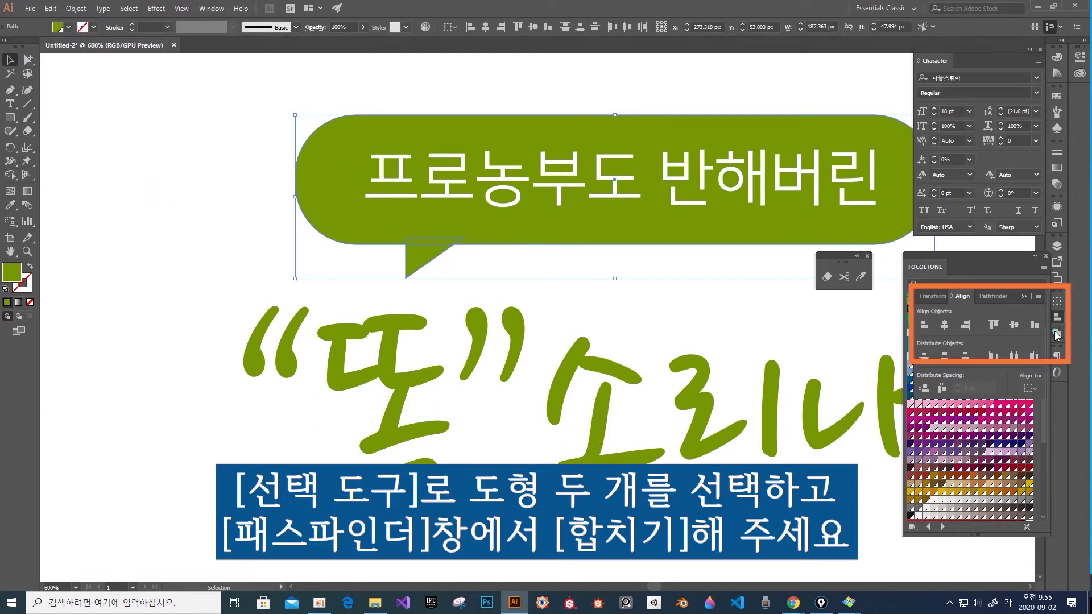
pyautogui.click(1056, 335)
pyautogui.click(925, 325)
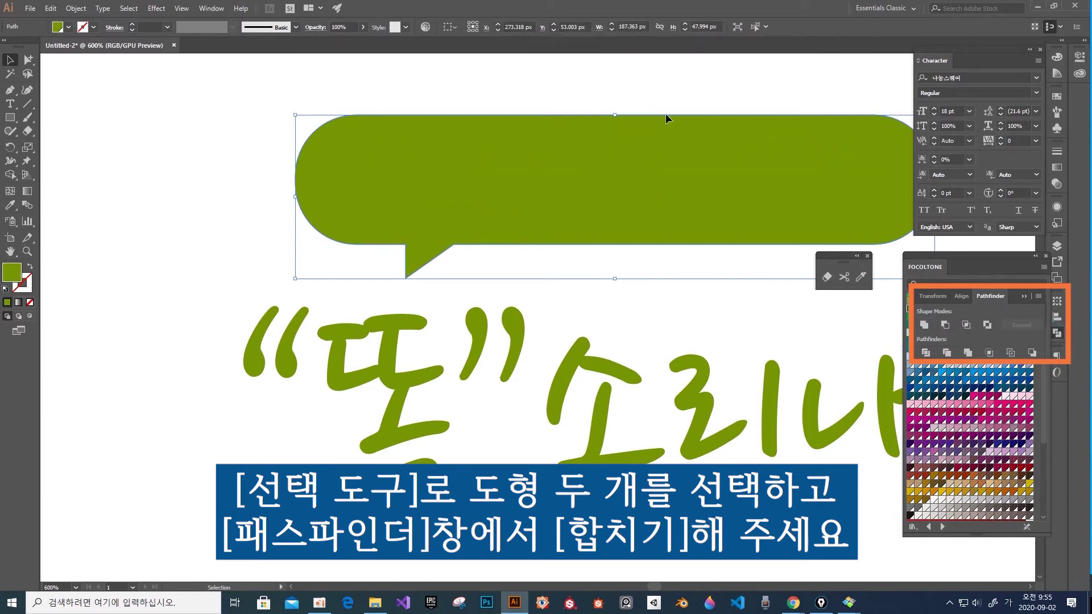
# Send the green speech bubble to the back, behind the white subtitle text.
pyautogui.rightClick(721, 198)
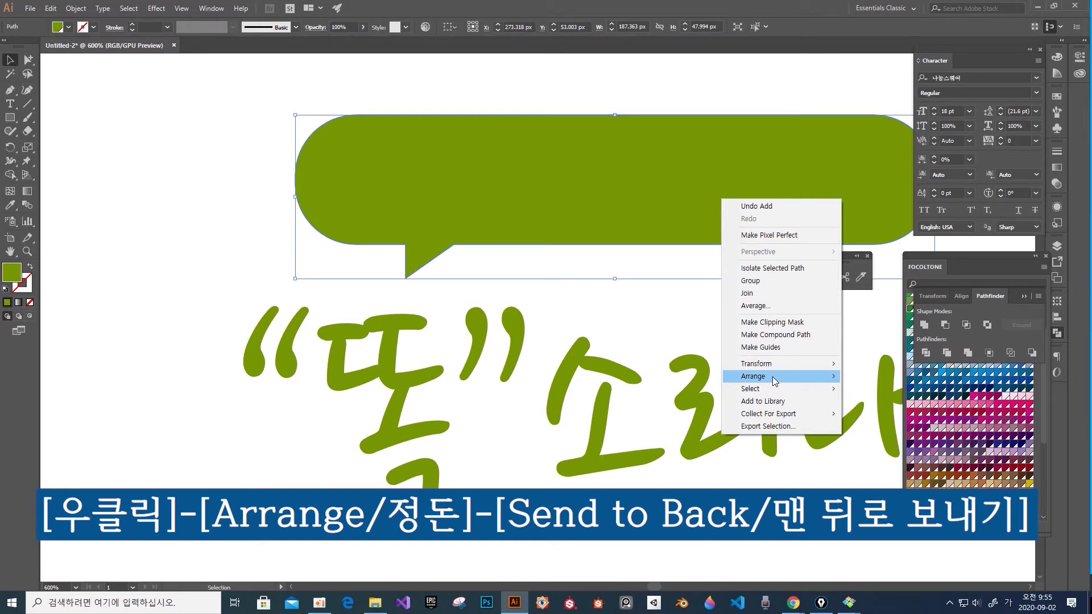
pyautogui.moveTo(774, 381)
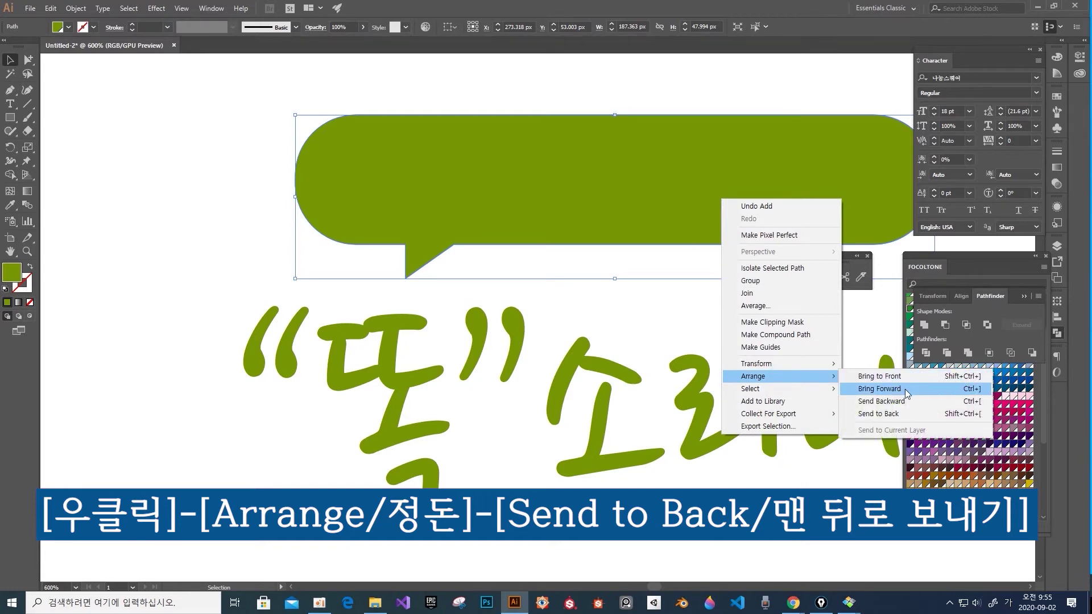
pyautogui.click(896, 416)
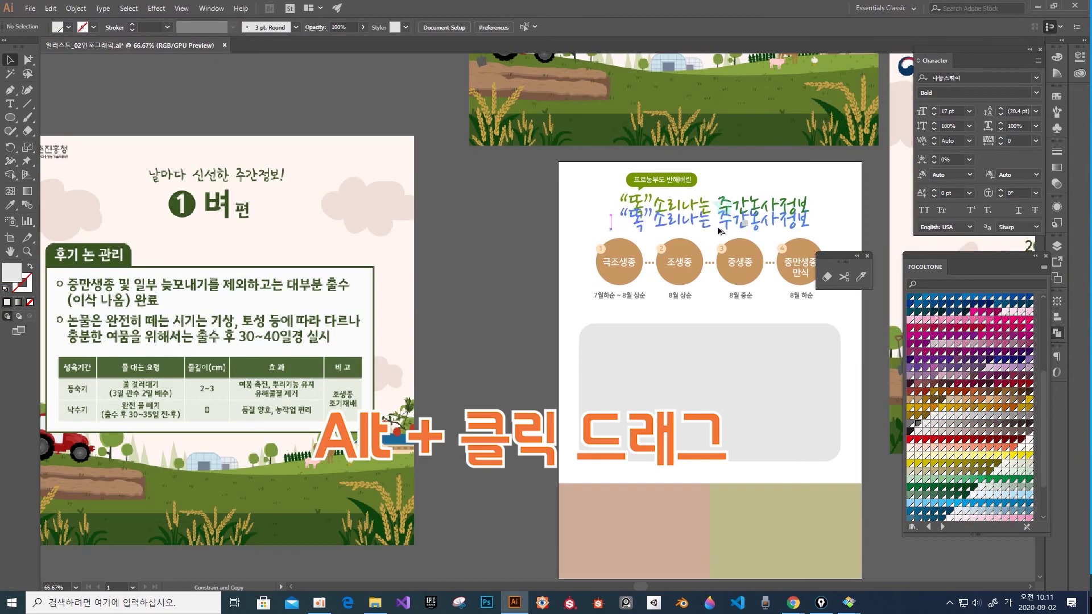
# Copy the title "똑"소리나는 주간농사정보 straight down into the upper part of the gray rounded content box.
pyautogui.moveTo(721, 230); pyautogui.dragTo(721, 364)
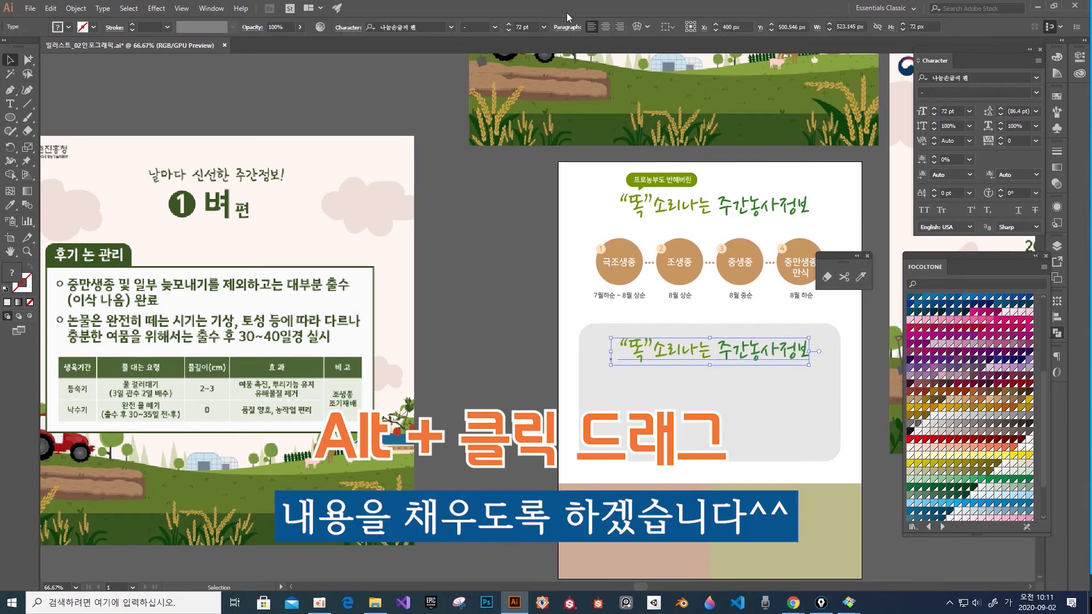
pyautogui.click(451, 27)
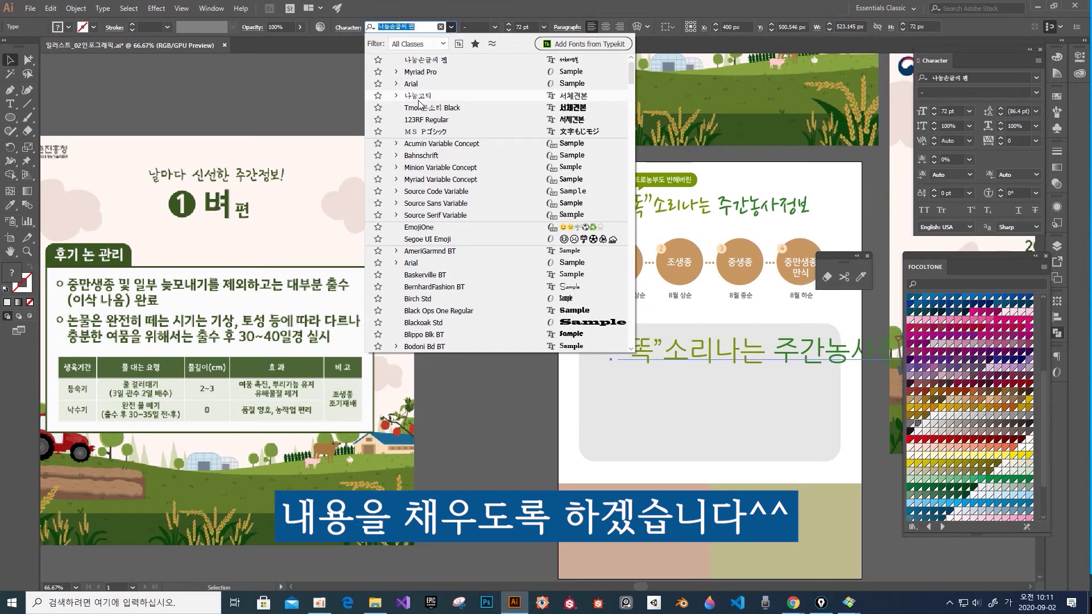
pyautogui.press('Escape')
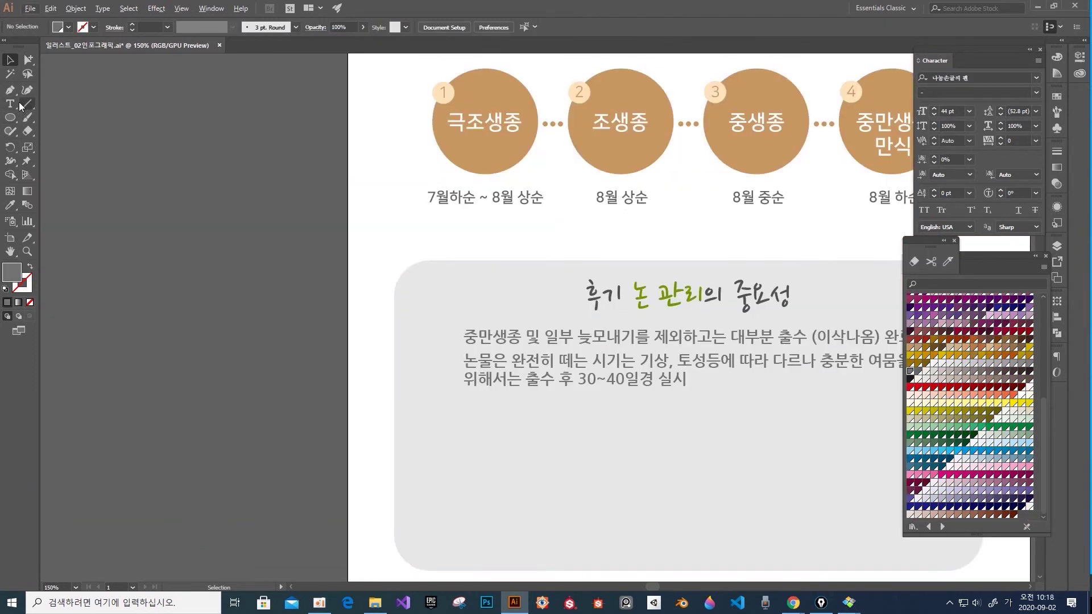
# Open the Web Icons symbol library and enlarge its window to show all the icons.
pyautogui.click(10, 90)
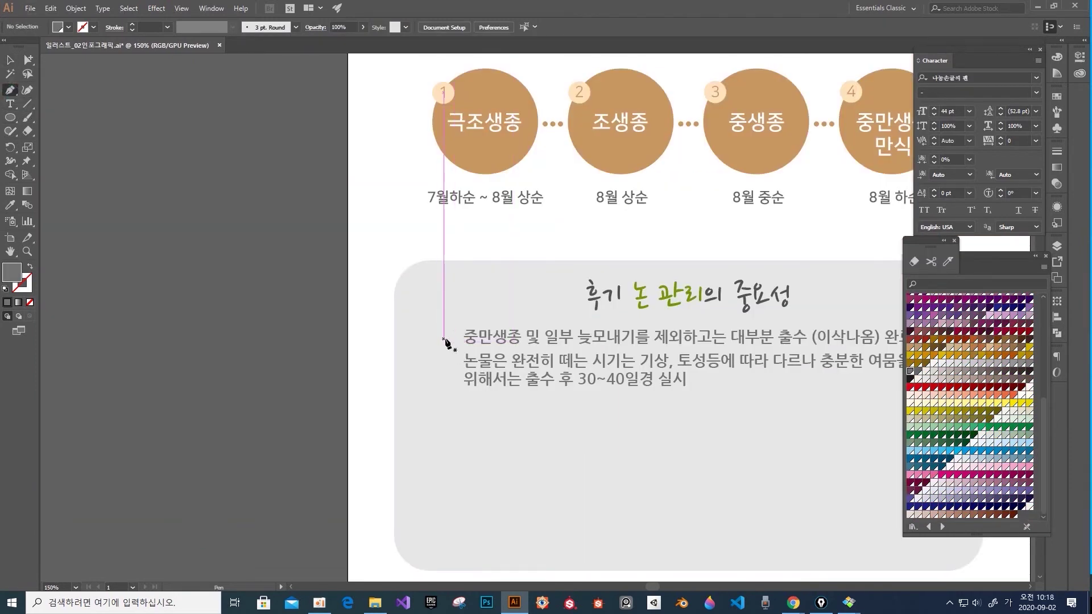
pyautogui.scroll(3, 446, 342)
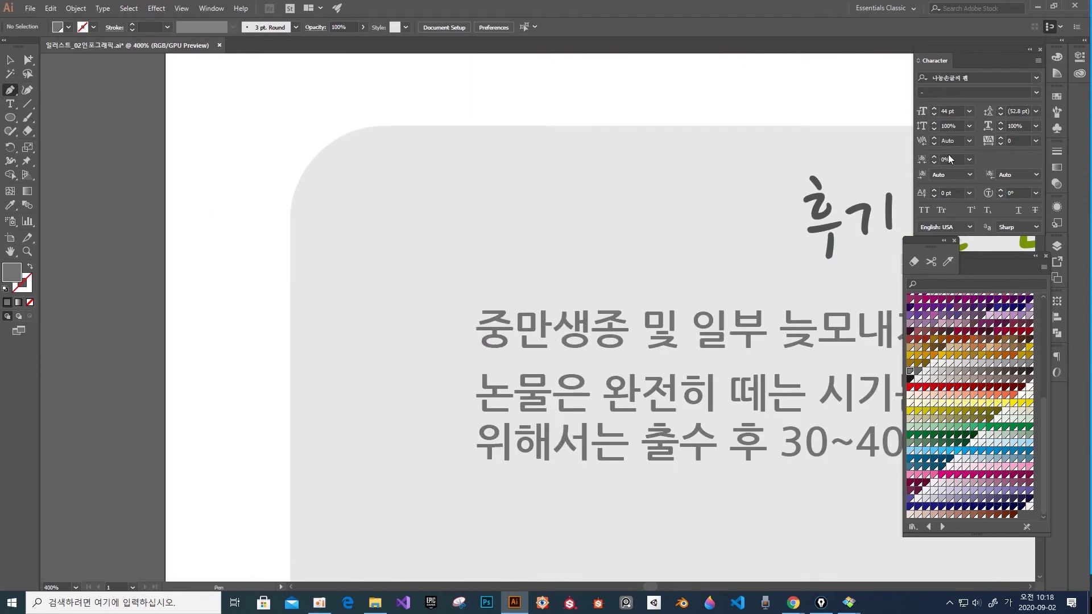
pyautogui.click(1057, 127)
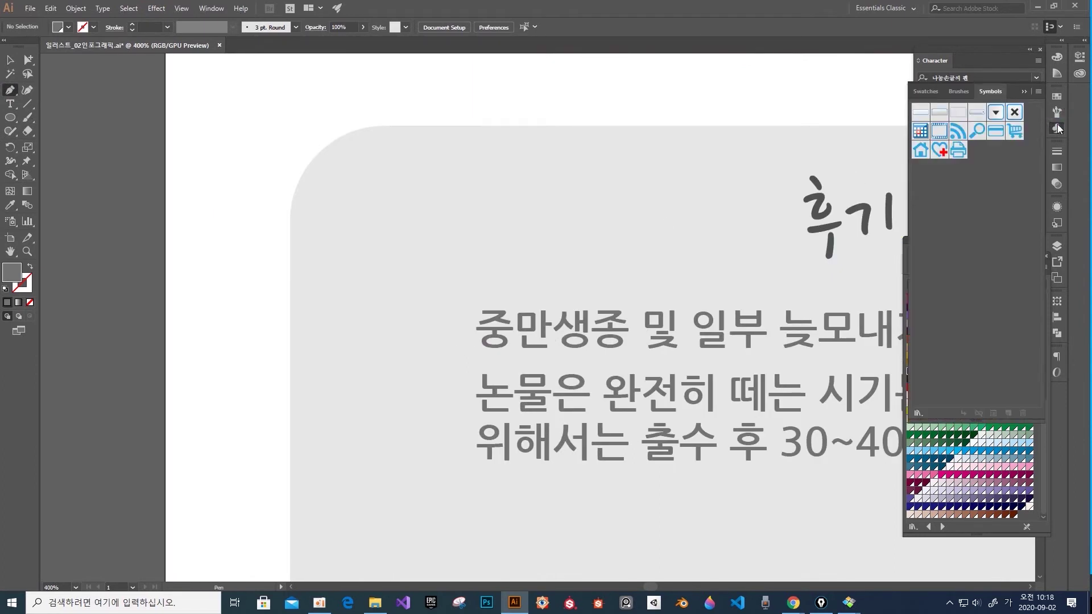
pyautogui.click(1038, 91)
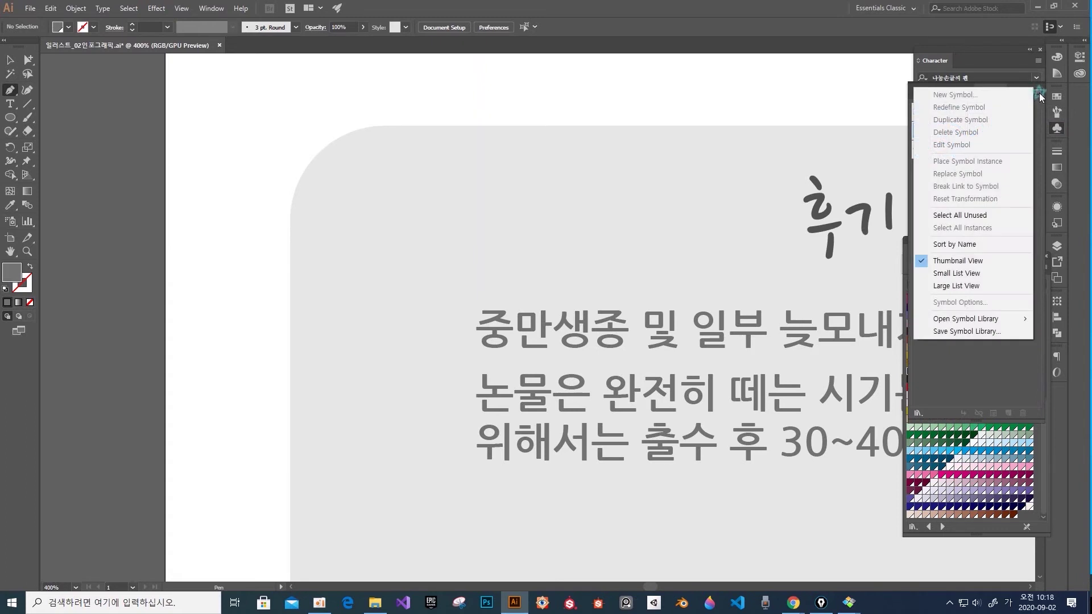
pyautogui.moveTo(949, 320)
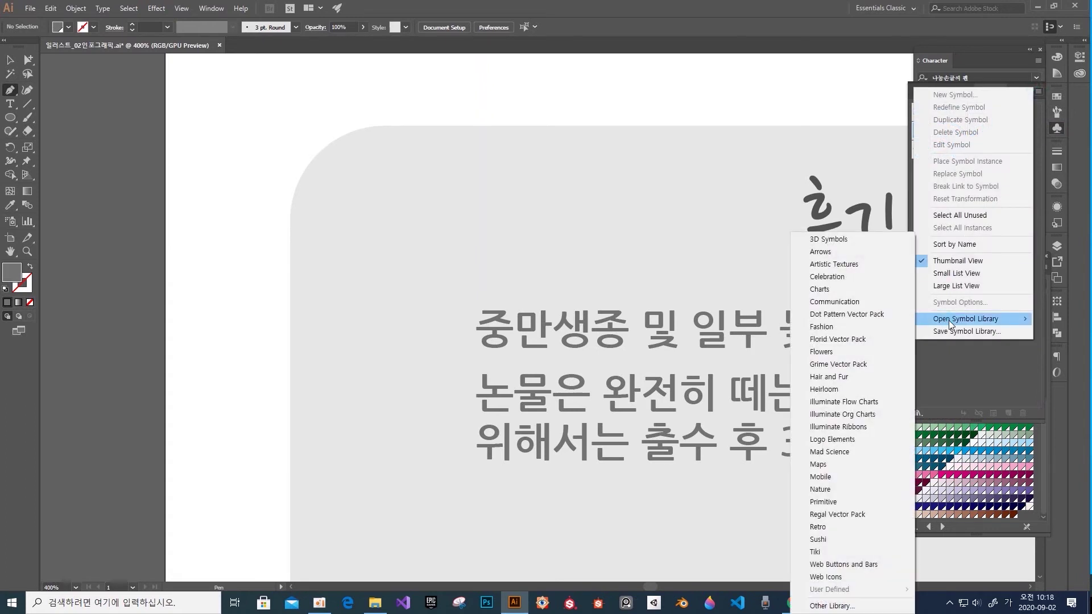
pyautogui.click(842, 576)
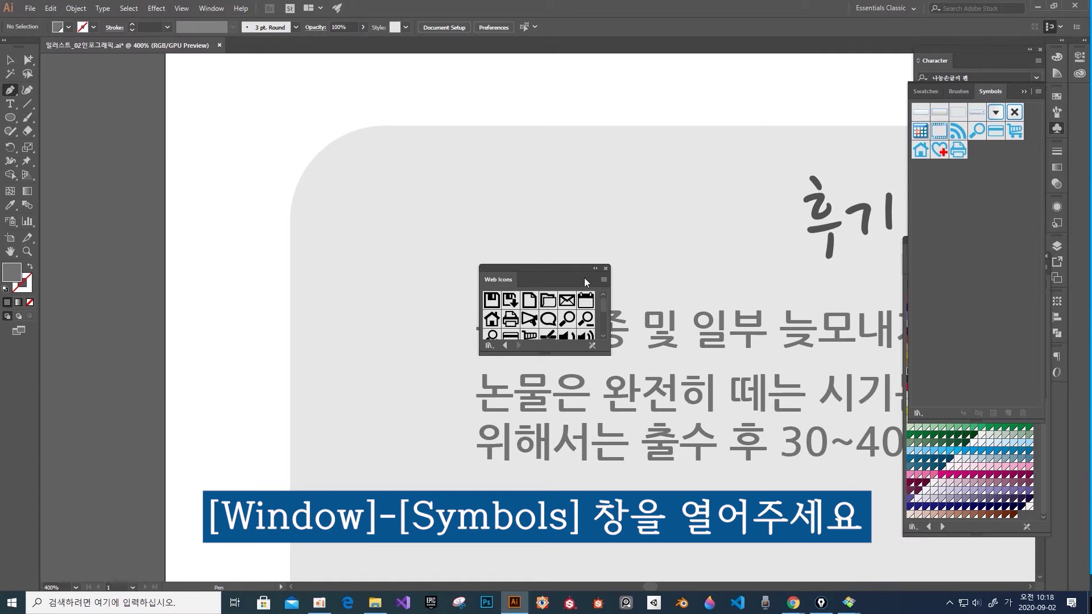
pyautogui.moveTo(608, 351); pyautogui.dragTo(679, 446)
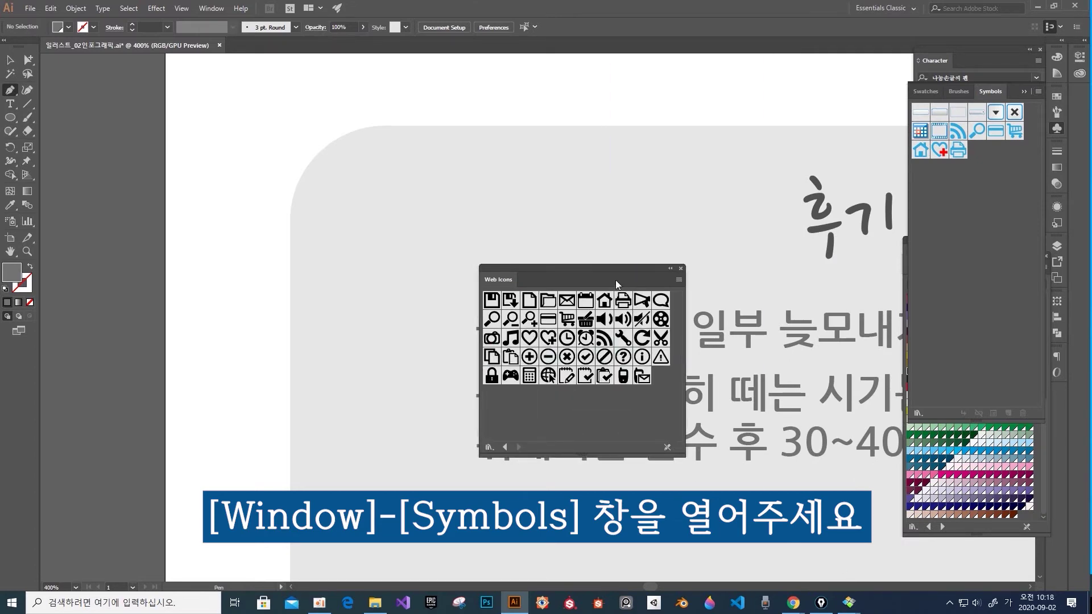
pyautogui.moveTo(598, 267); pyautogui.dragTo(789, 94)
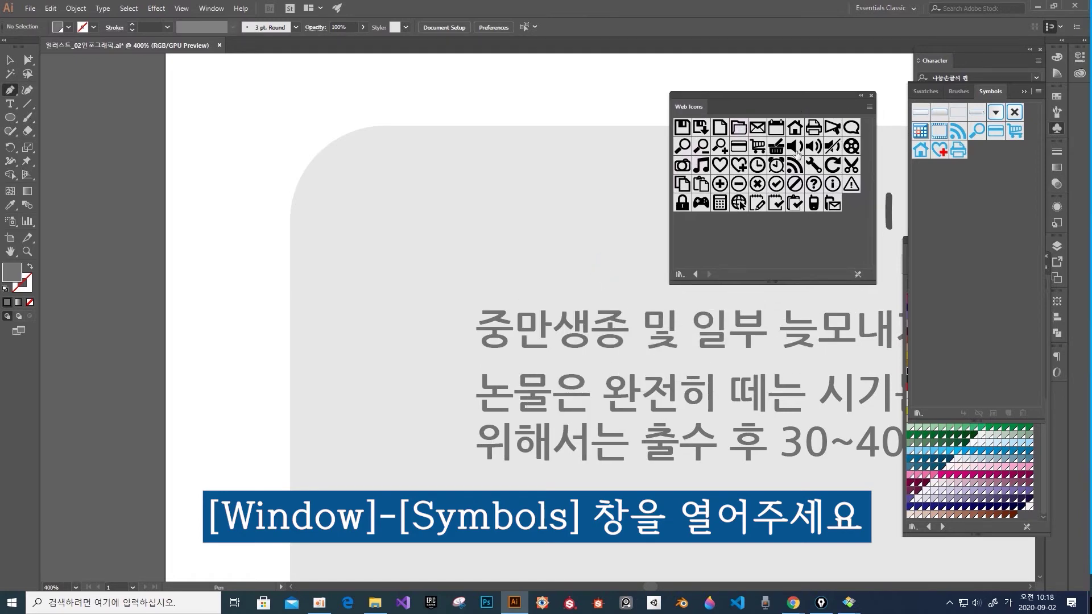
pyautogui.click(777, 184)
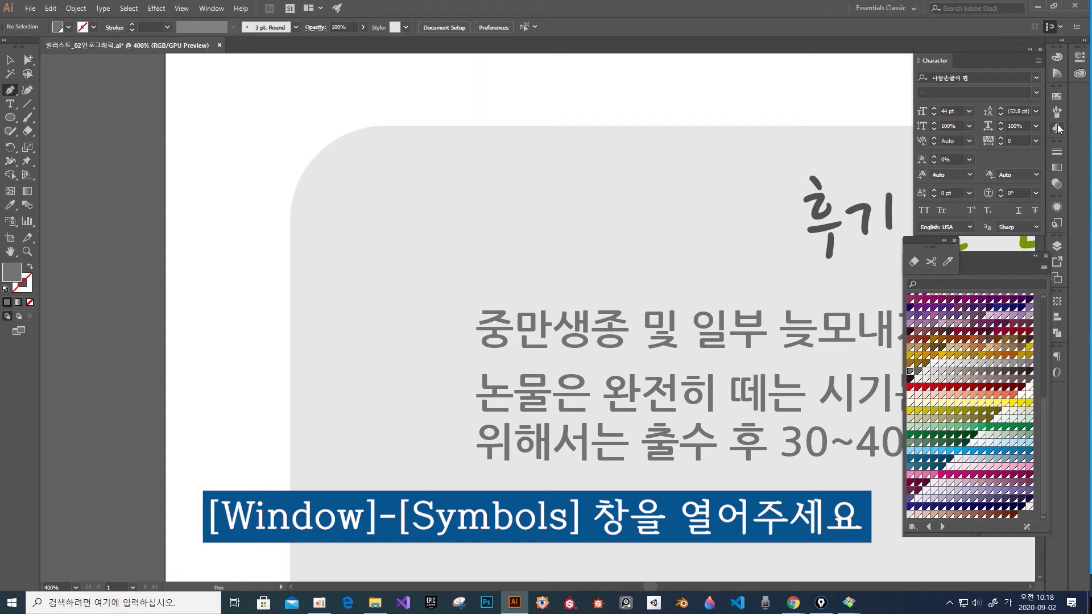
# Place the circled Check symbol from the Web Icons library above the body text in the gray box's upper-left corner, and close the library.
pyautogui.click(1056, 128)
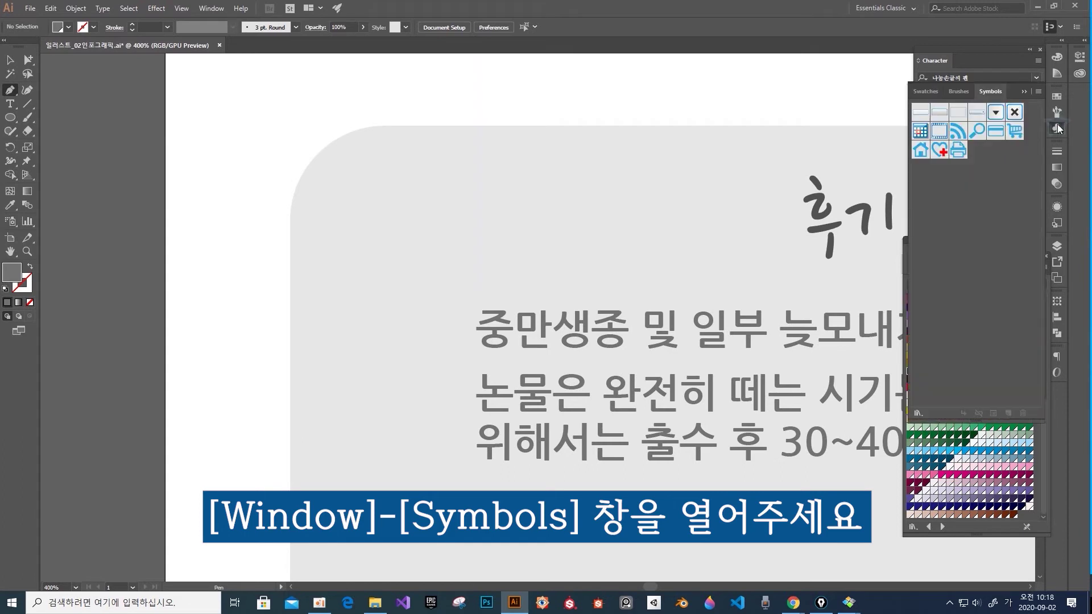
pyautogui.click(1039, 91)
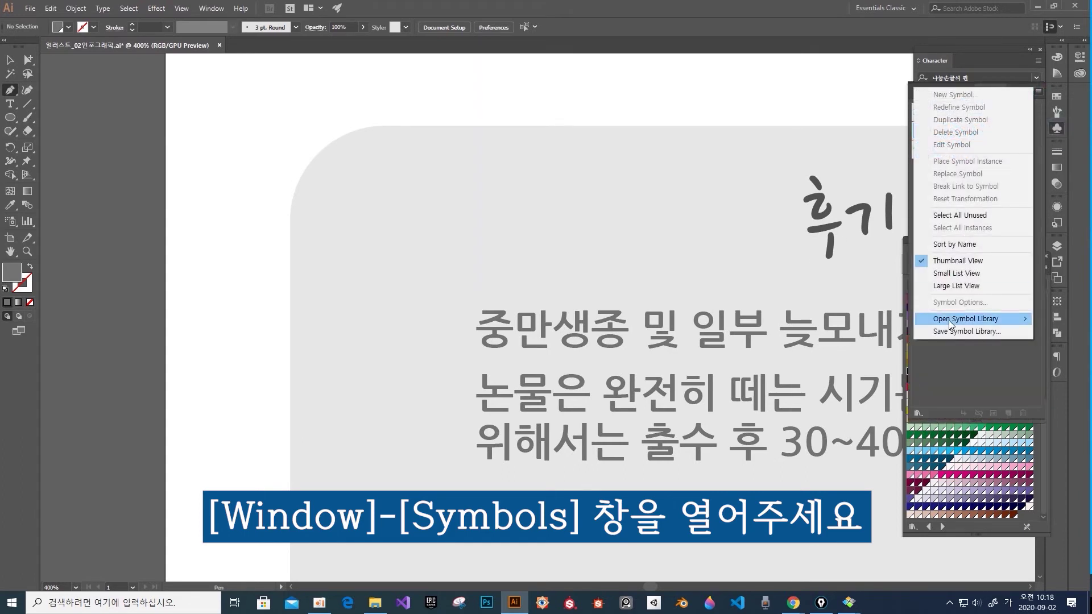
pyautogui.moveTo(949, 321)
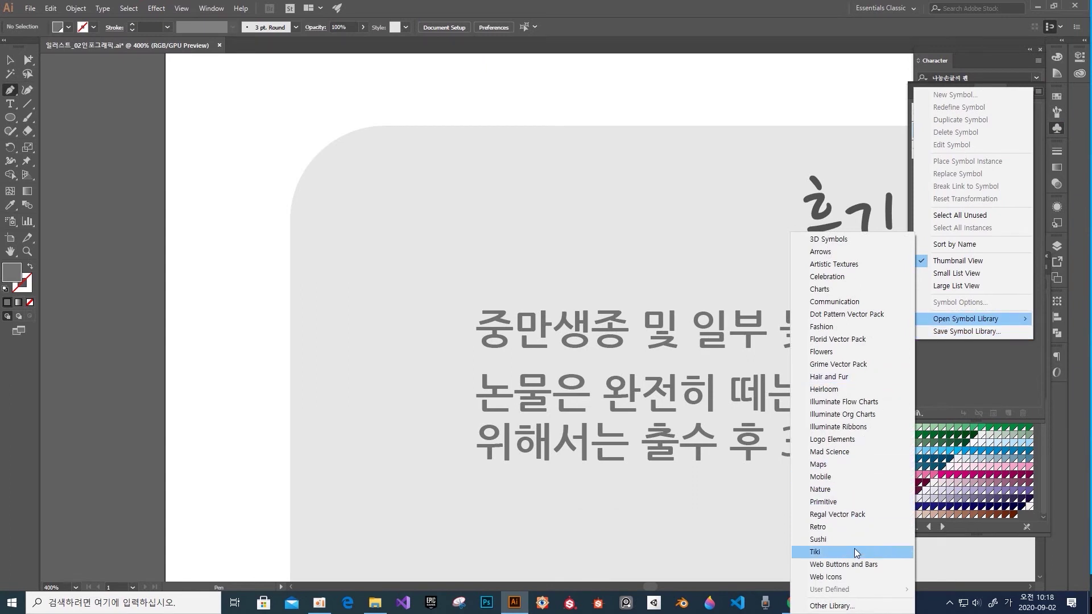
pyautogui.click(841, 576)
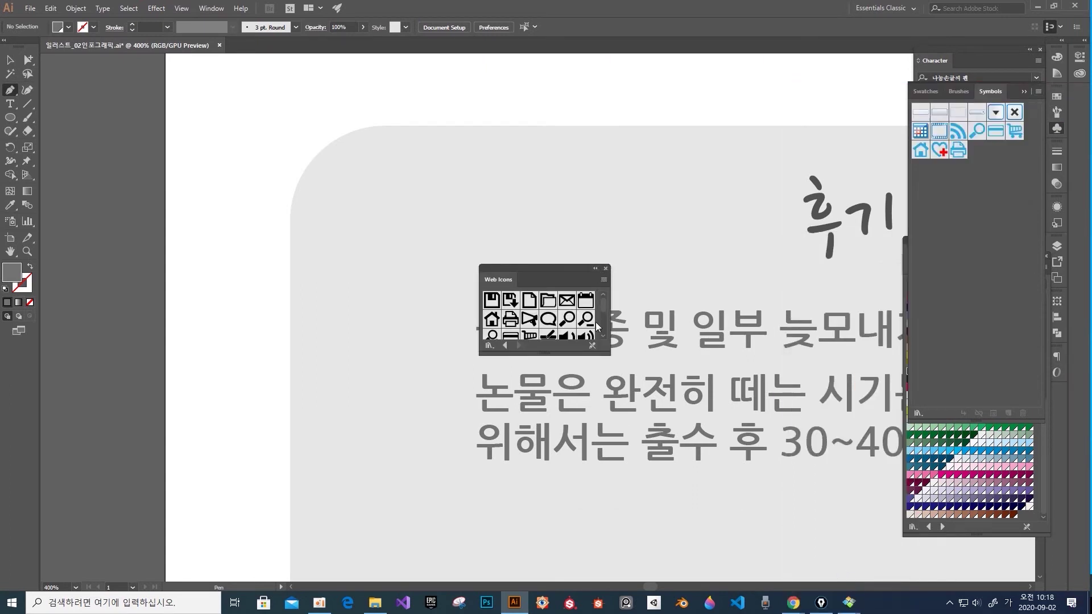
pyautogui.moveTo(609, 354); pyautogui.dragTo(684, 453)
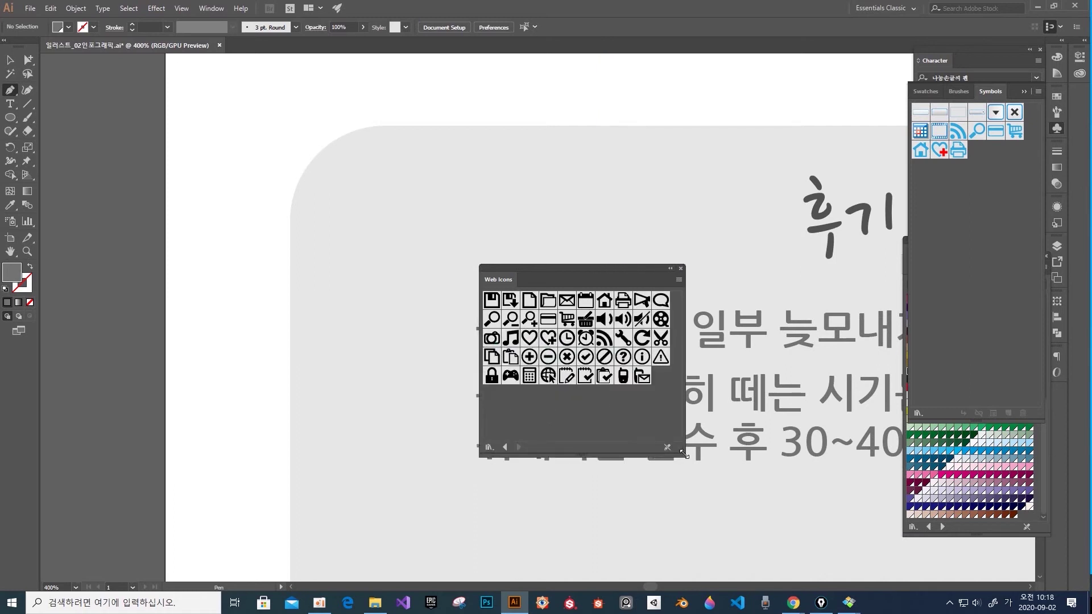
pyautogui.moveTo(585, 357); pyautogui.dragTo(489, 212)
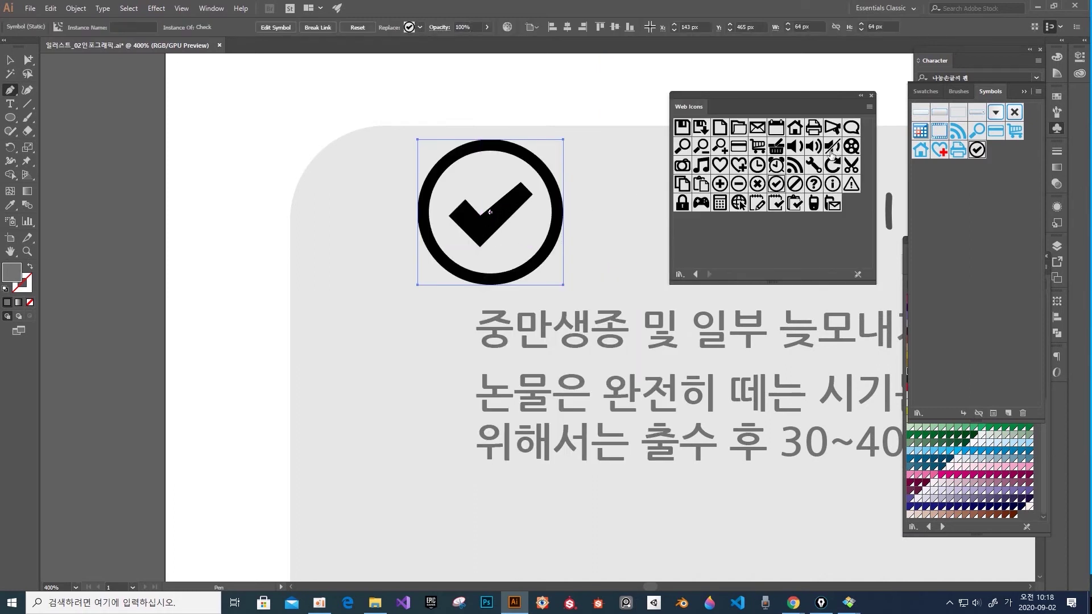
pyautogui.click(871, 97)
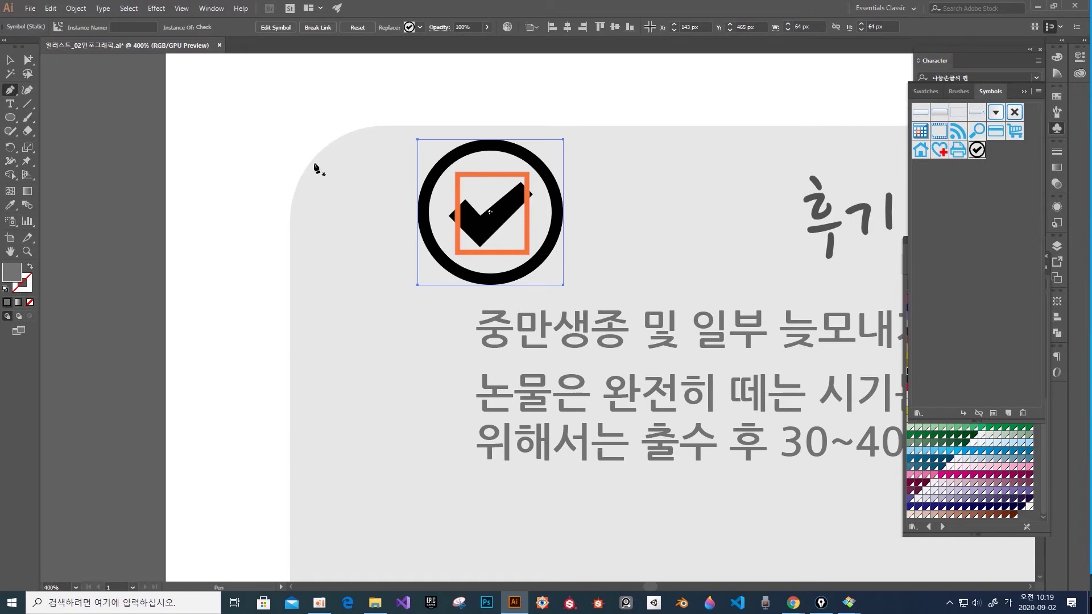
# Break the check icon's link to its symbol and delete the ring around the check mark.
pyautogui.click(9, 59)
pyautogui.rightClick(535, 235)
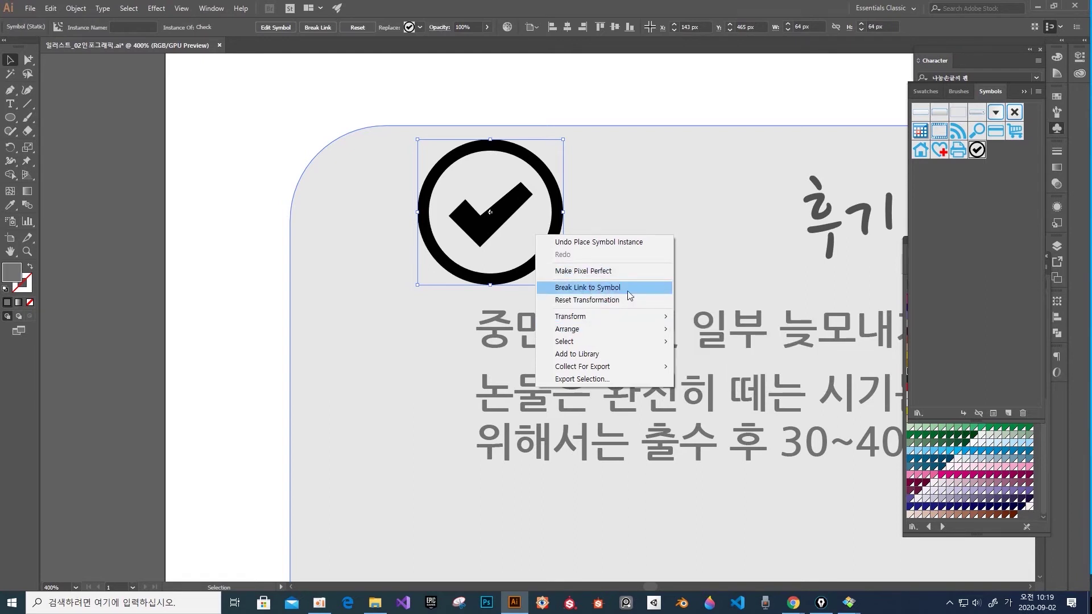
pyautogui.click(567, 288)
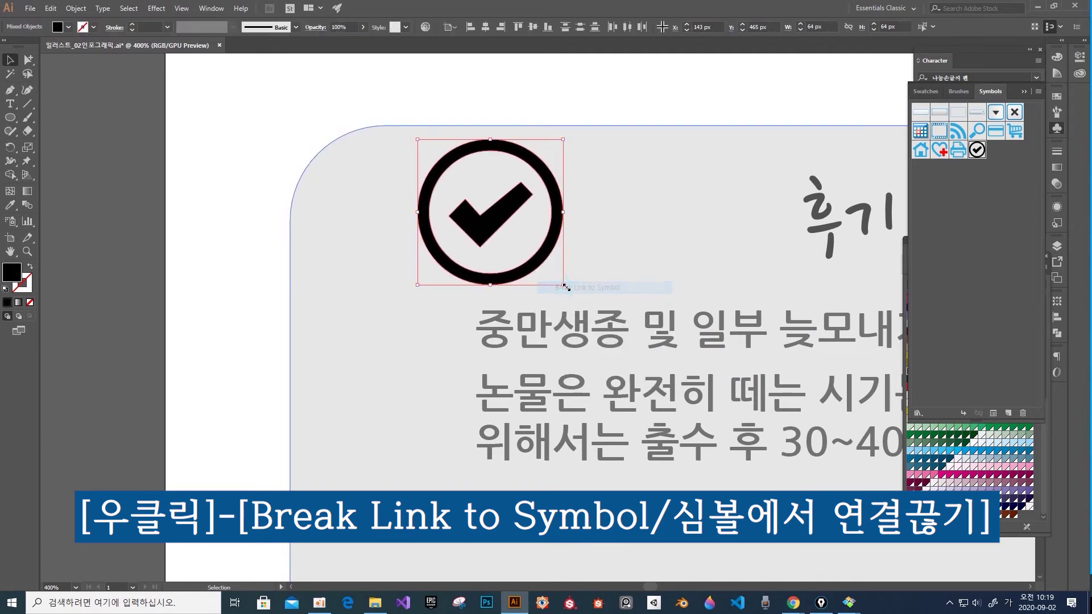
pyautogui.click(600, 181)
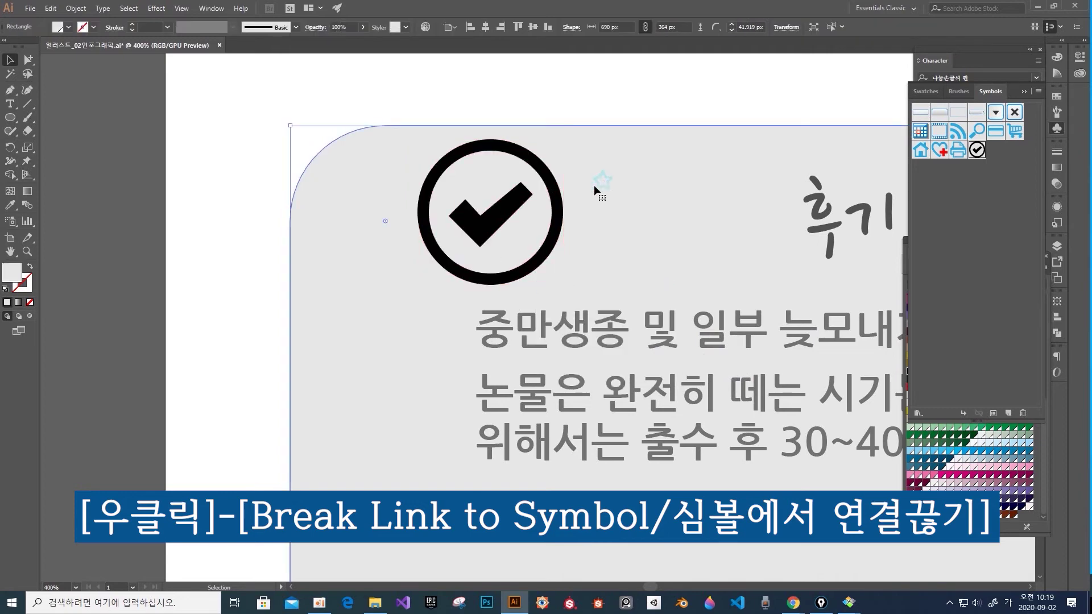
pyautogui.click(560, 208)
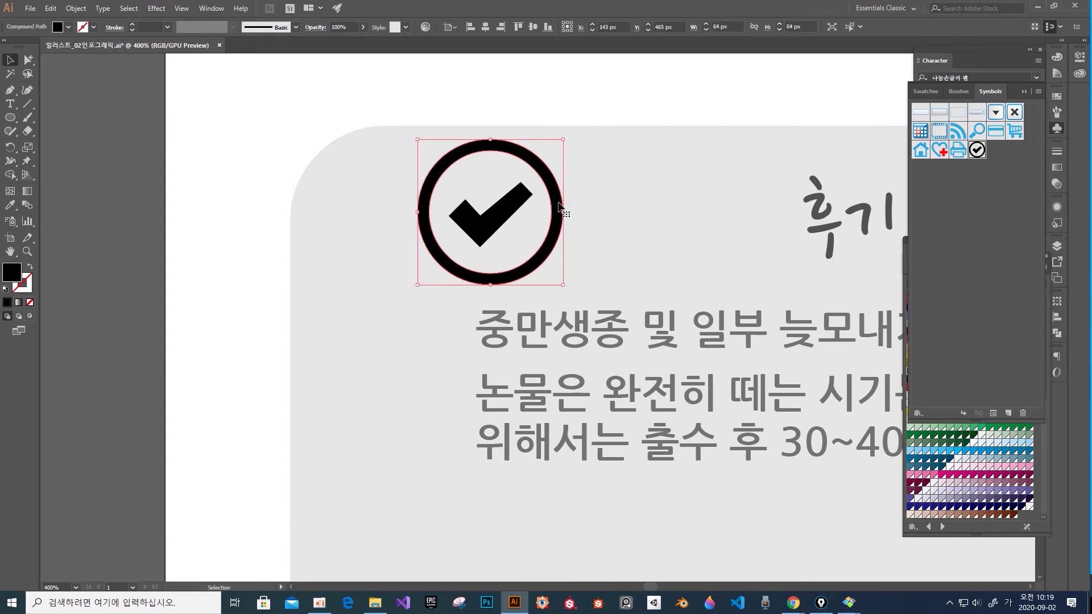
pyautogui.press('Delete')
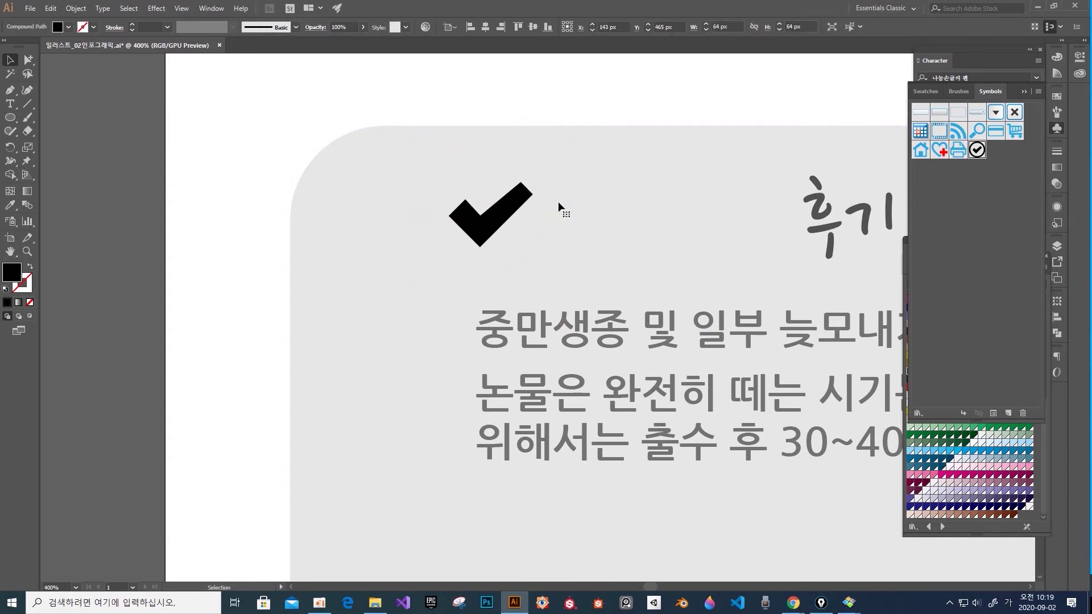
# Color the check mark with the green sampled from the heading's word 논, and place it beside the first body line.
pyautogui.click(497, 214)
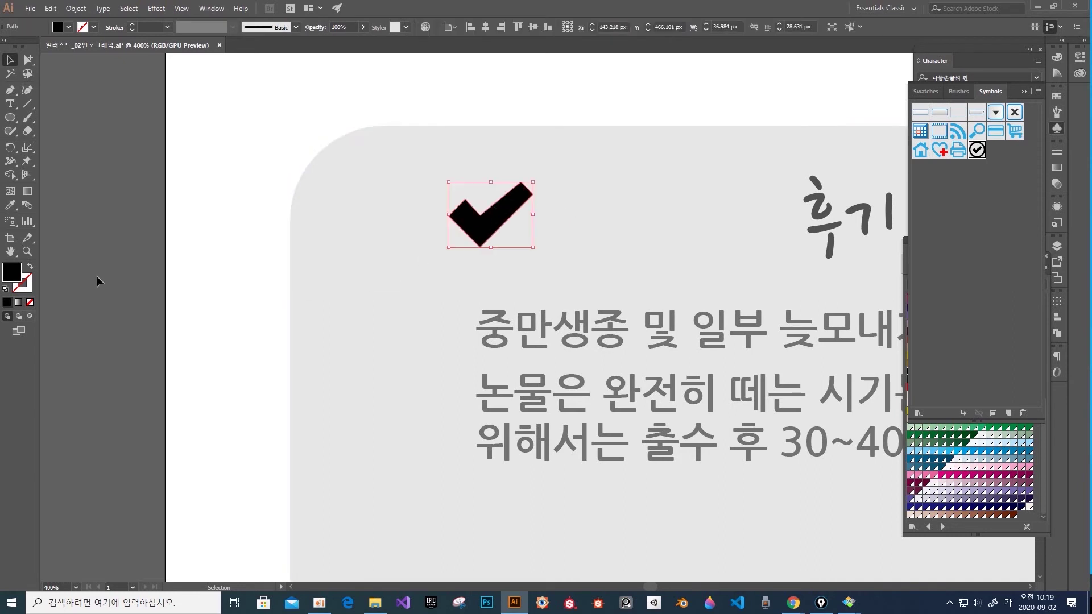
pyautogui.hotkey('ctrl', '-')
pyautogui.hscroll(3, 109, 275)
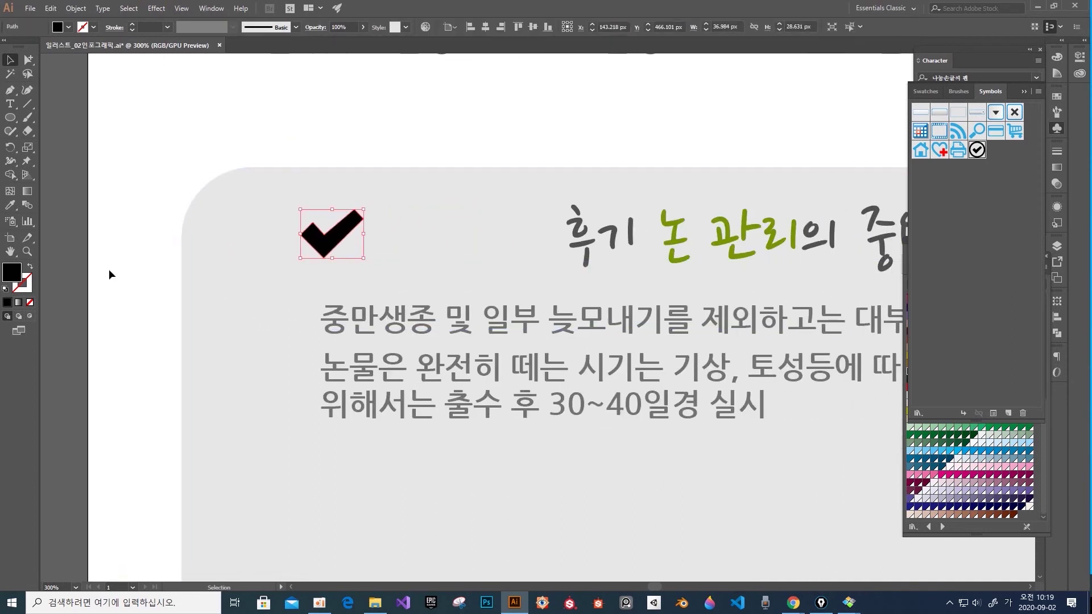
pyautogui.click(11, 205)
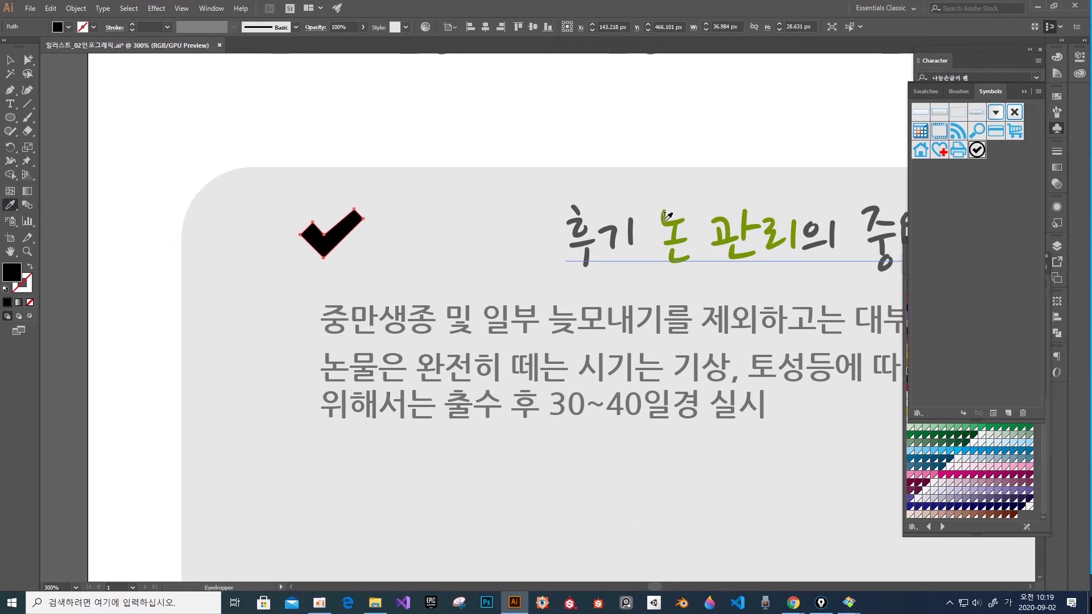
pyautogui.click(664, 221)
pyautogui.click(8, 57)
pyautogui.moveTo(368, 211); pyautogui.dragTo(286, 320)
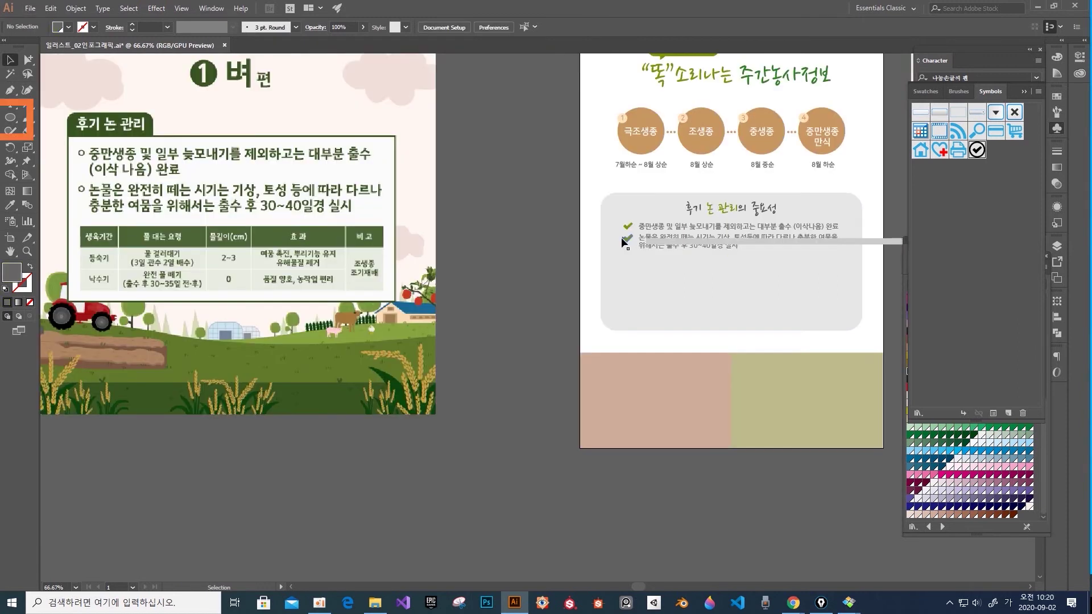
# Draw a rounded square about 124 px wide below the bullet text in the gray box.
pyautogui.moveTo(10, 117); pyautogui.dragTo(62, 126)
pyautogui.moveTo(620, 263); pyautogui.dragTo(664, 308)
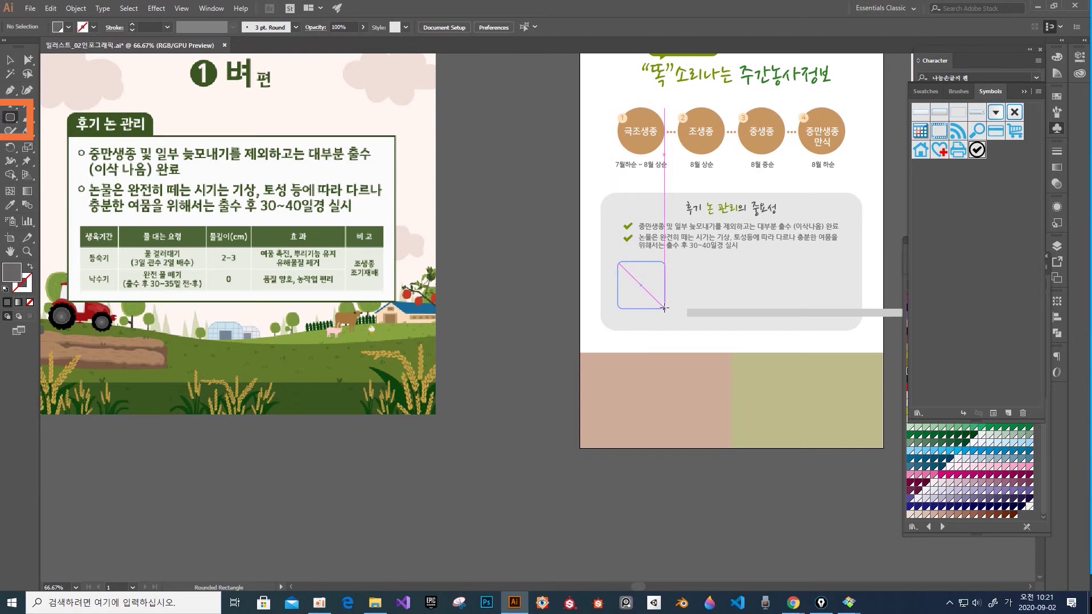
pyautogui.moveTo(663, 308); pyautogui.dragTo(664, 309)
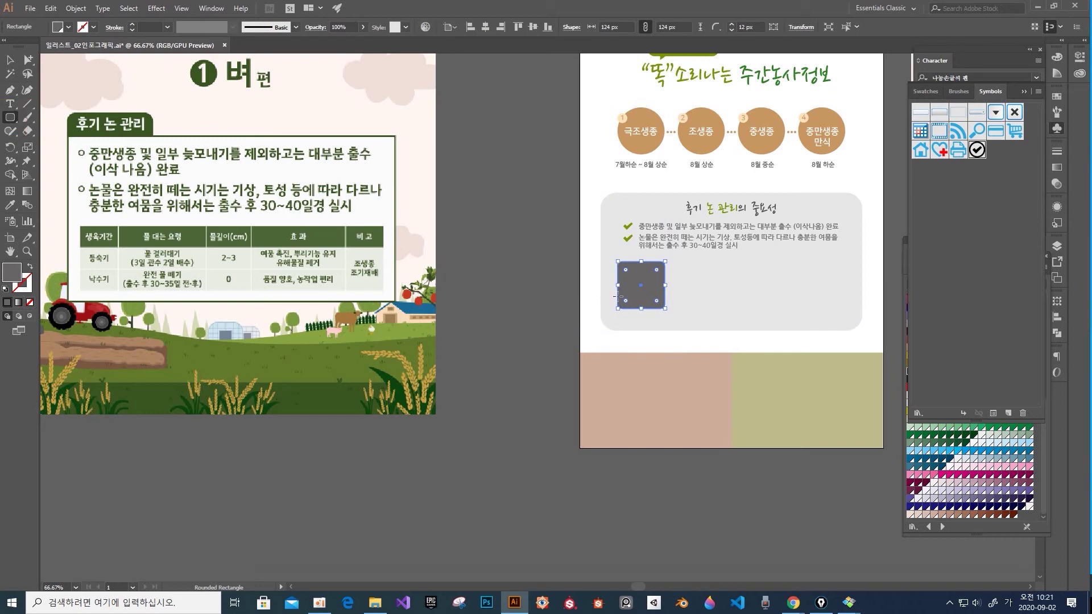
# Fill the rounded square with the green sampled from the subtitle's speech bubble.
pyautogui.click(11, 206)
pyautogui.scroll(3, 730, 160)
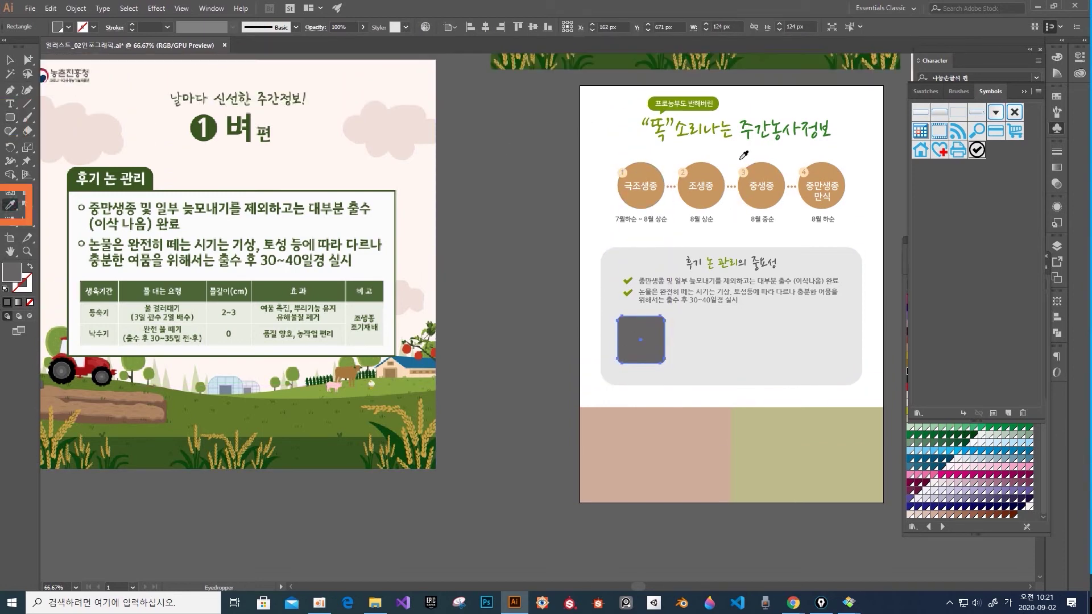
pyautogui.click(686, 132)
pyautogui.click(685, 134)
pyautogui.scroll(1, 691, 273)
pyautogui.press('v')
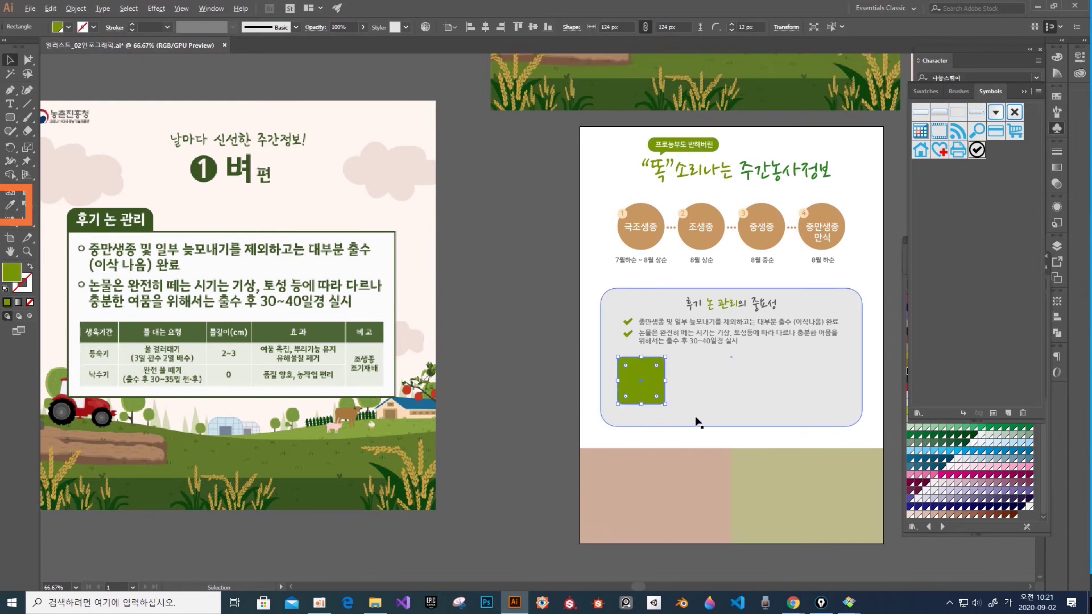
# Shift the green square slightly inward below the bullets and place a duplicate beside it.
pyautogui.scroll(1, 697, 422)
pyautogui.scroll(-1, 697, 422)
pyautogui.moveTo(729, 320); pyautogui.dragTo(655, 274)
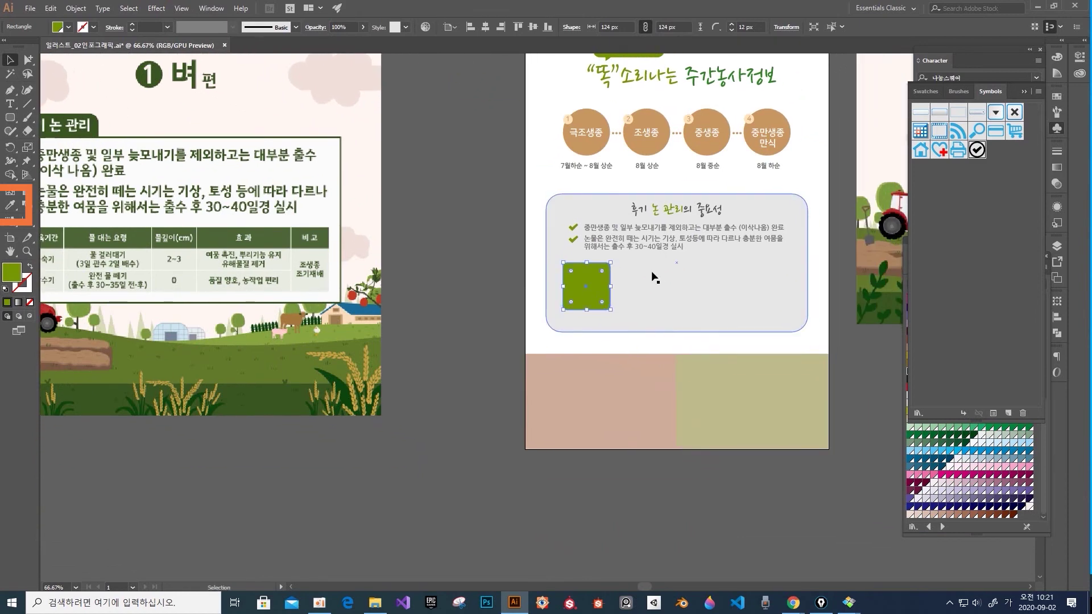
pyautogui.moveTo(598, 305); pyautogui.dragTo(604, 307)
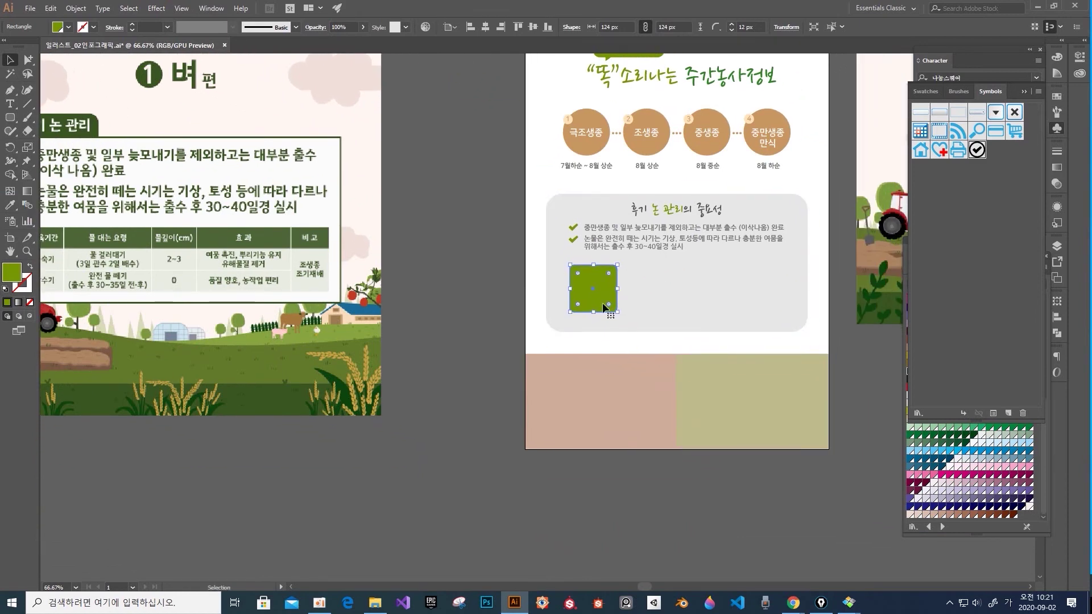
pyautogui.moveTo(527, 317)
pyautogui.mouseDown()
pyautogui.moveTo(512, 317)
pyautogui.moveTo(540, 307)
pyautogui.moveTo(527, 310)
pyautogui.mouseUp()
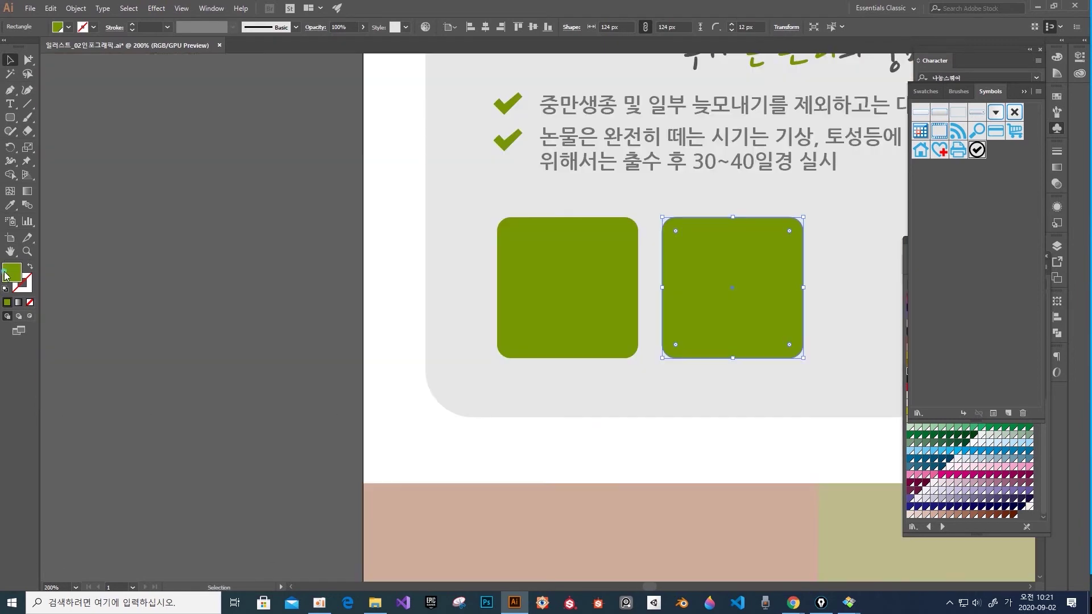
# Fill the duplicated rounded square with white.
pyautogui.doubleClick(5, 276)
pyautogui.click(502, 368)
pyautogui.moveTo(494, 367); pyautogui.dragTo(496, 359)
pyautogui.click(771, 370)
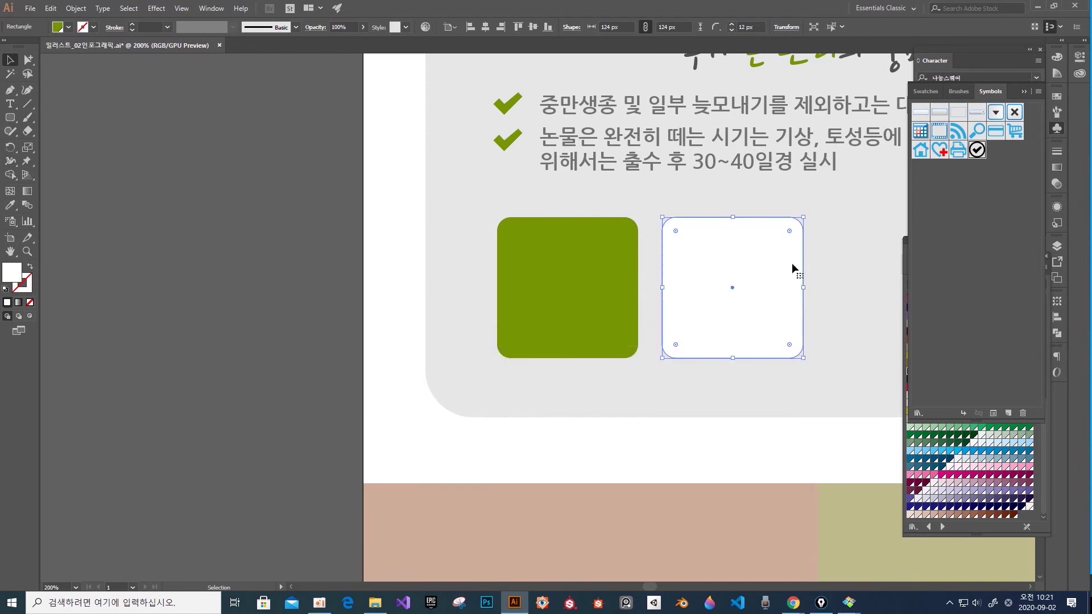
# Shrink the white square to 90 × 90 px and place it in the middle of the green square.
pyautogui.moveTo(805, 219); pyautogui.dragTo(784, 236)
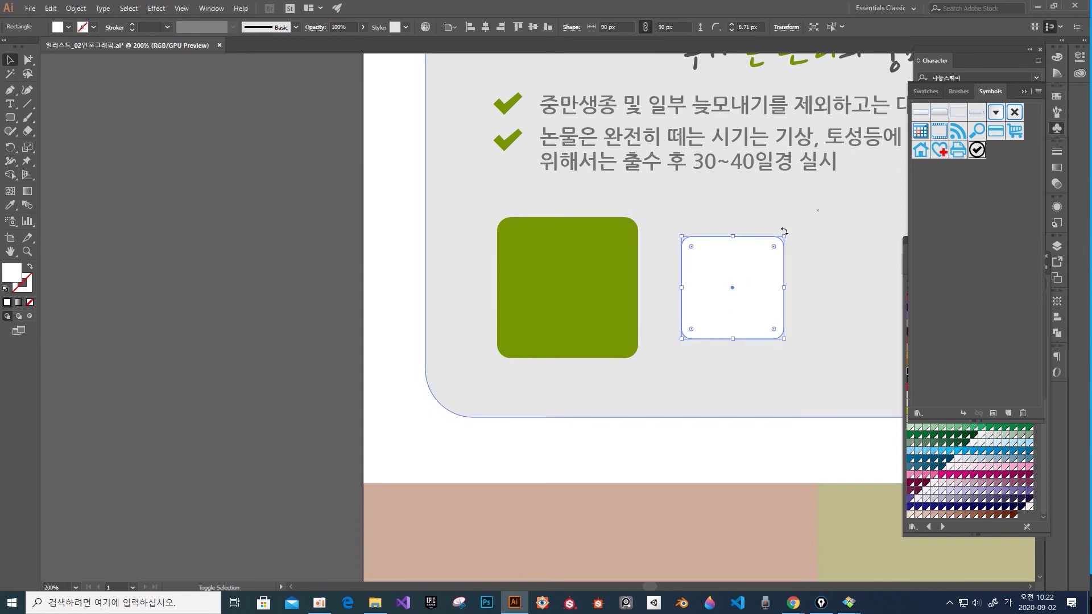
pyautogui.moveTo(733, 278); pyautogui.dragTo(568, 274)
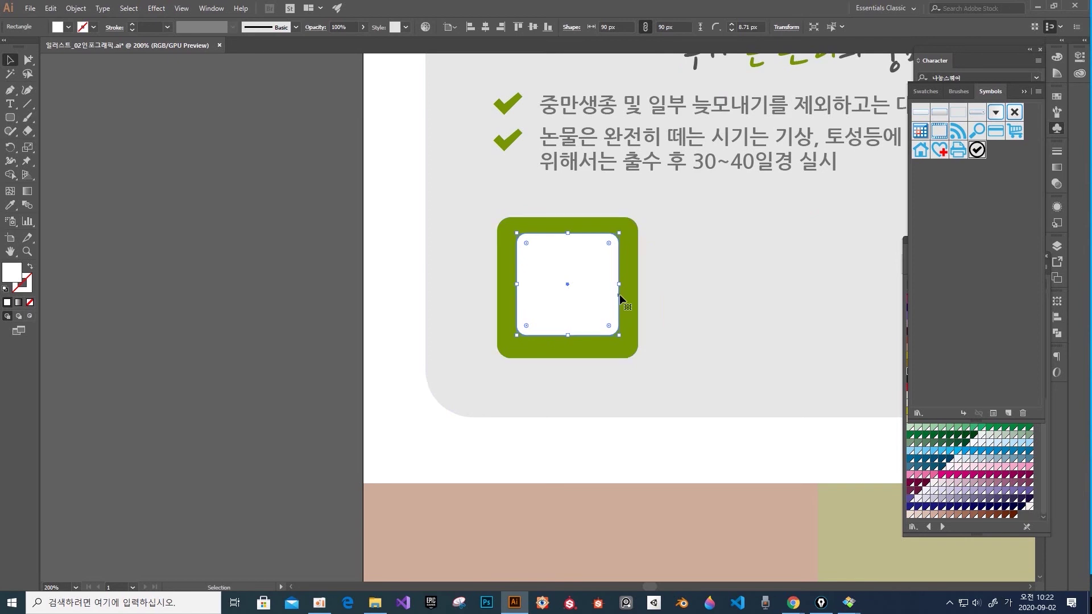
# Draw a triangular tail at the white square's lower-right corner with the Pen tool and unite it with the square.
pyautogui.hotkey('ctrl', '=')
pyautogui.press('p')
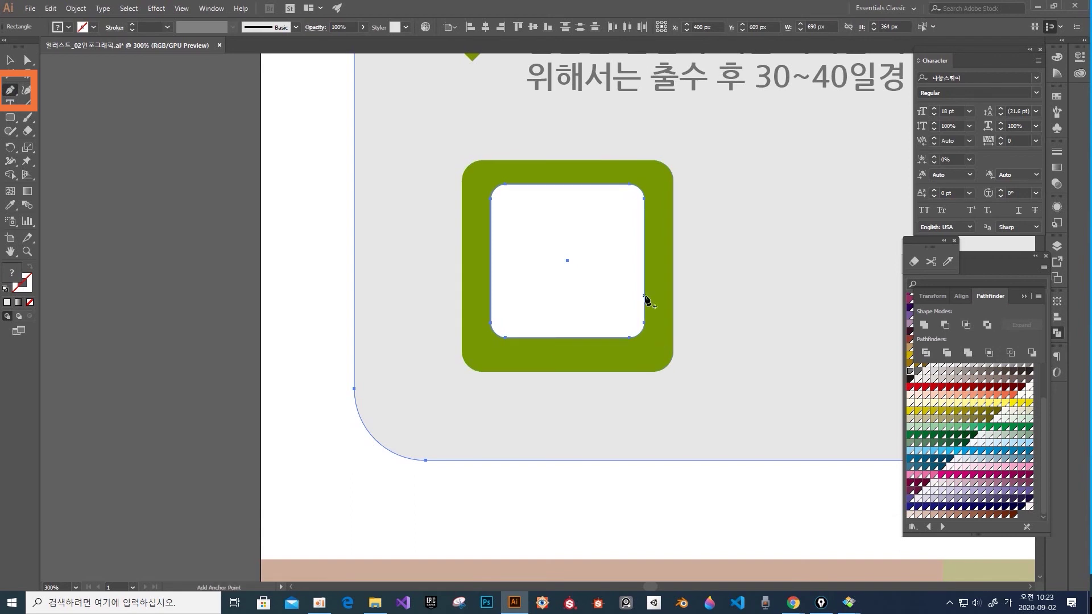
pyautogui.click(643, 363)
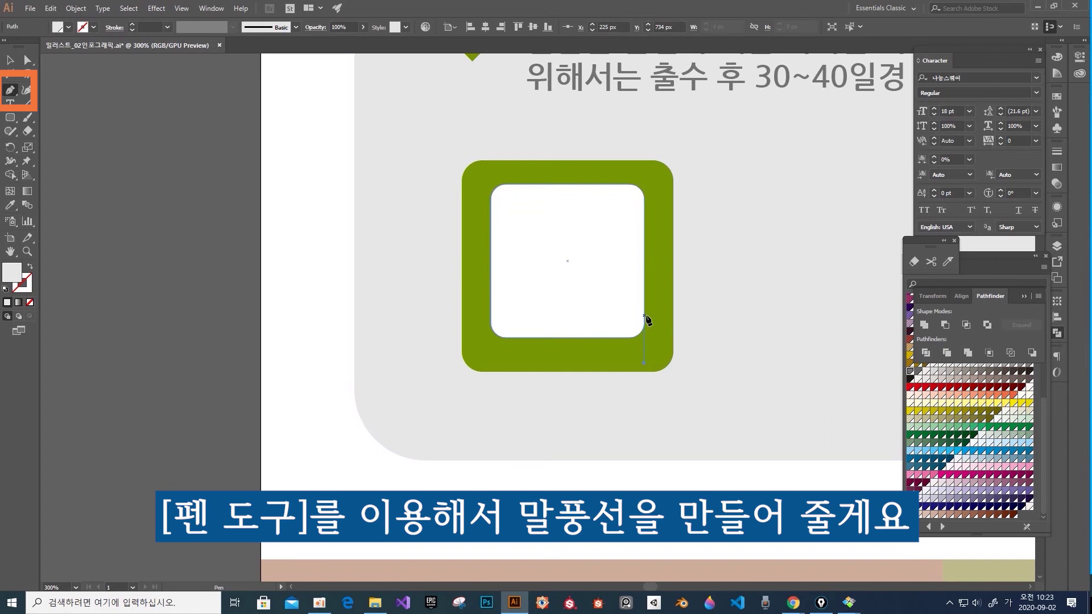
pyautogui.click(644, 315)
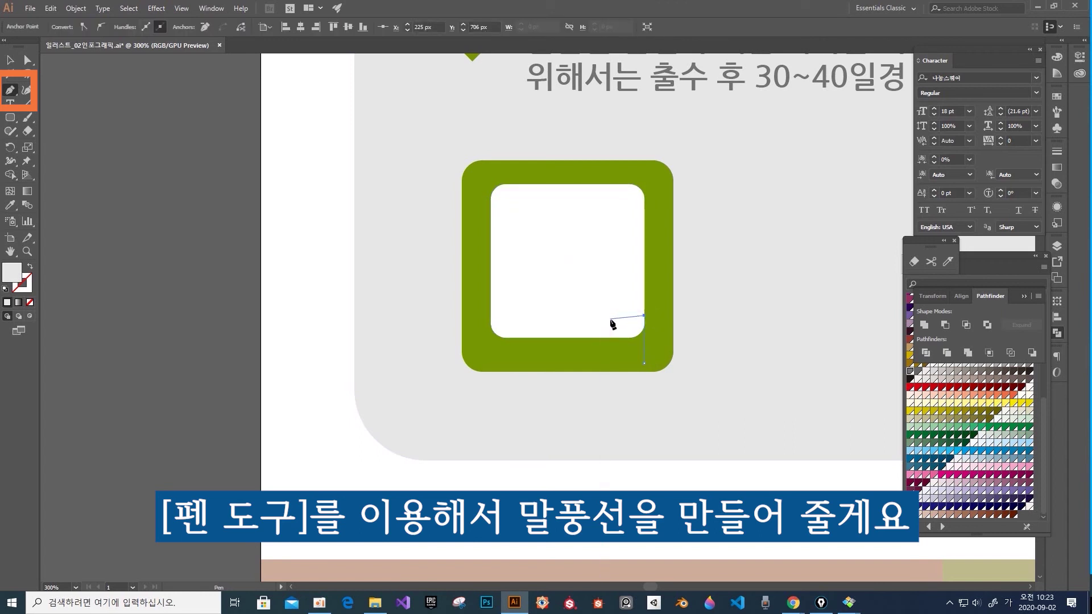
pyautogui.click(614, 315)
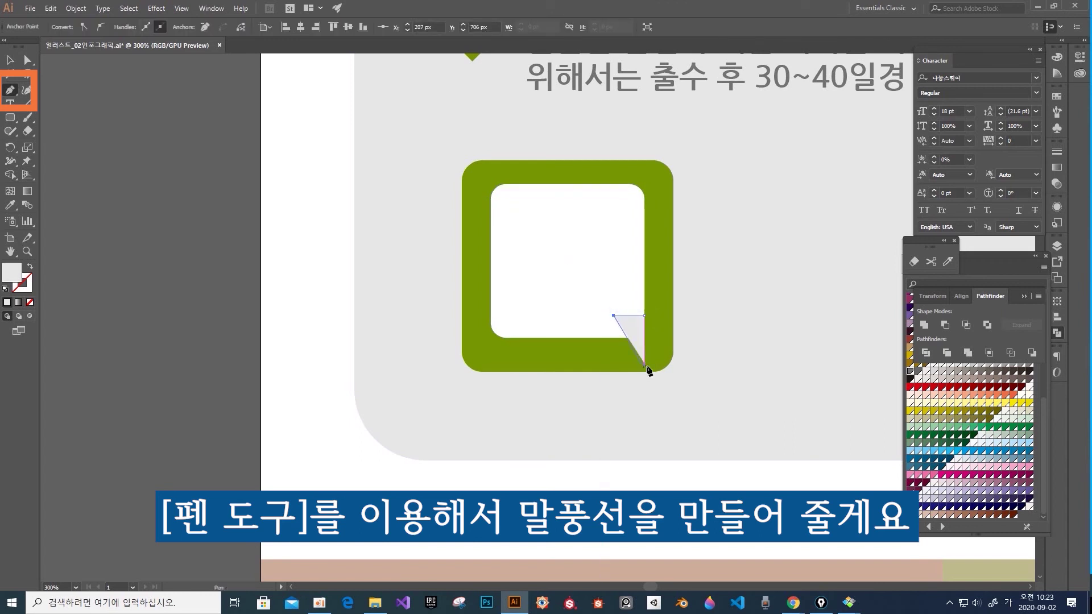
pyautogui.click(645, 365)
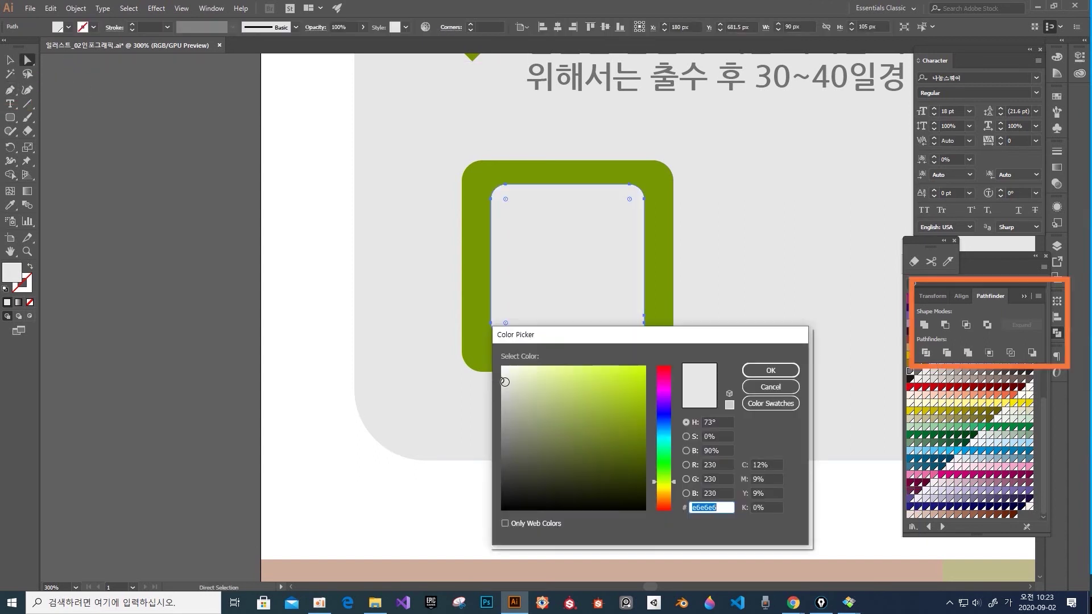
# Fill the merged speech bubble with white (ffffff) and shorten it slightly from its lower edge.
pyautogui.click(501, 366)
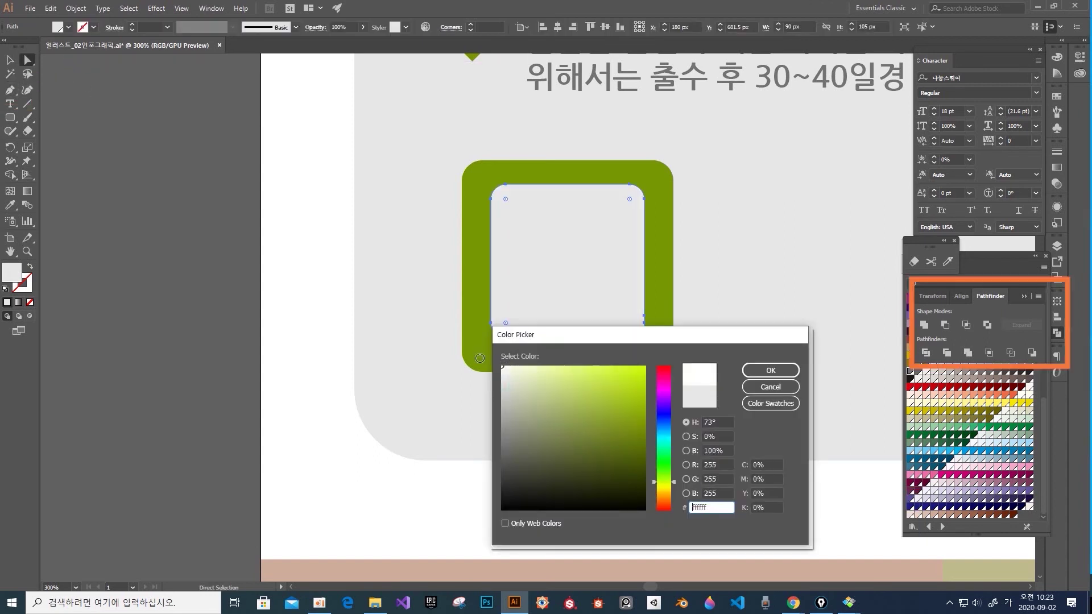
pyautogui.click(769, 371)
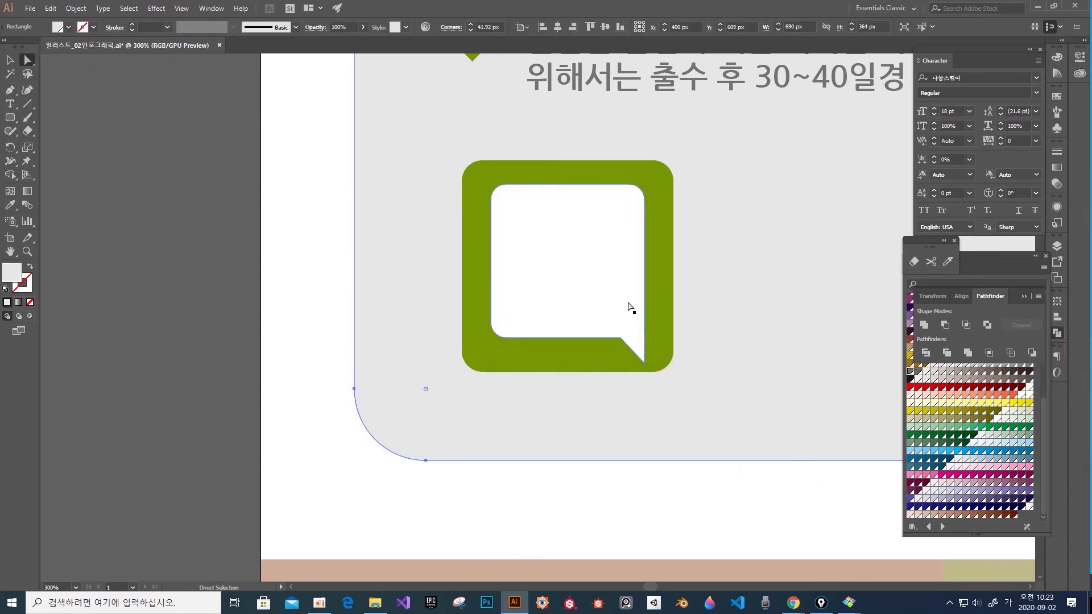
pyautogui.press('v')
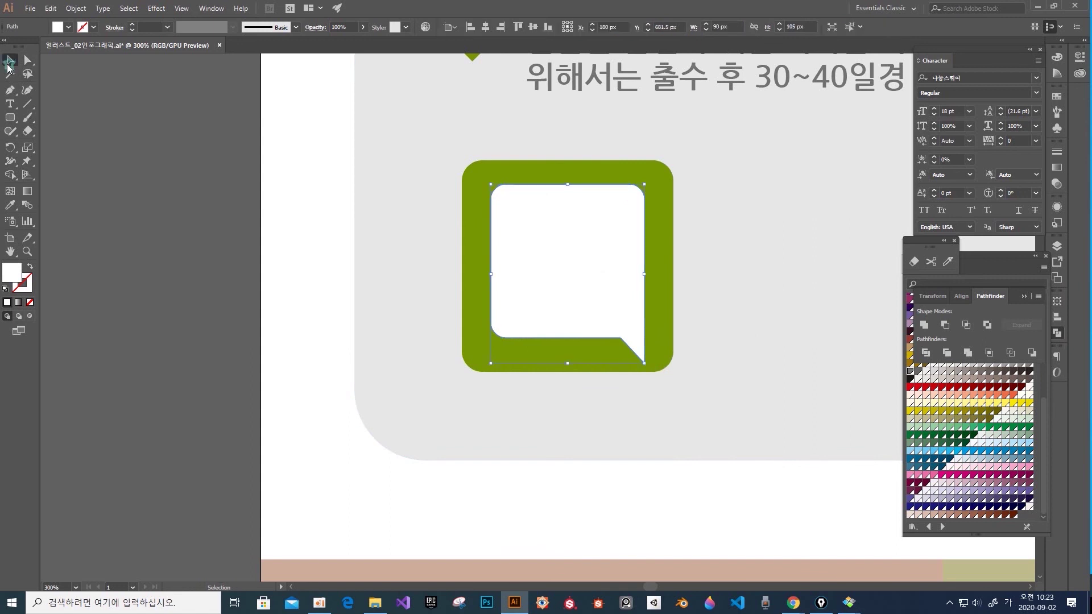
pyautogui.moveTo(569, 363); pyautogui.dragTo(570, 354)
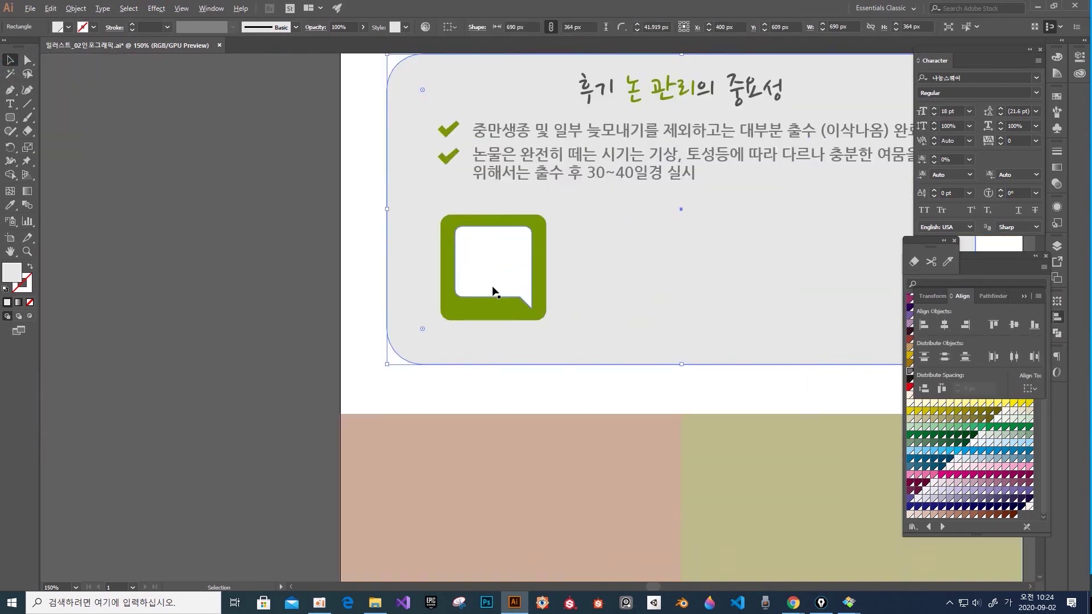
# Start a text object inside the white speech bubble.
pyautogui.scroll(3, 495, 292)
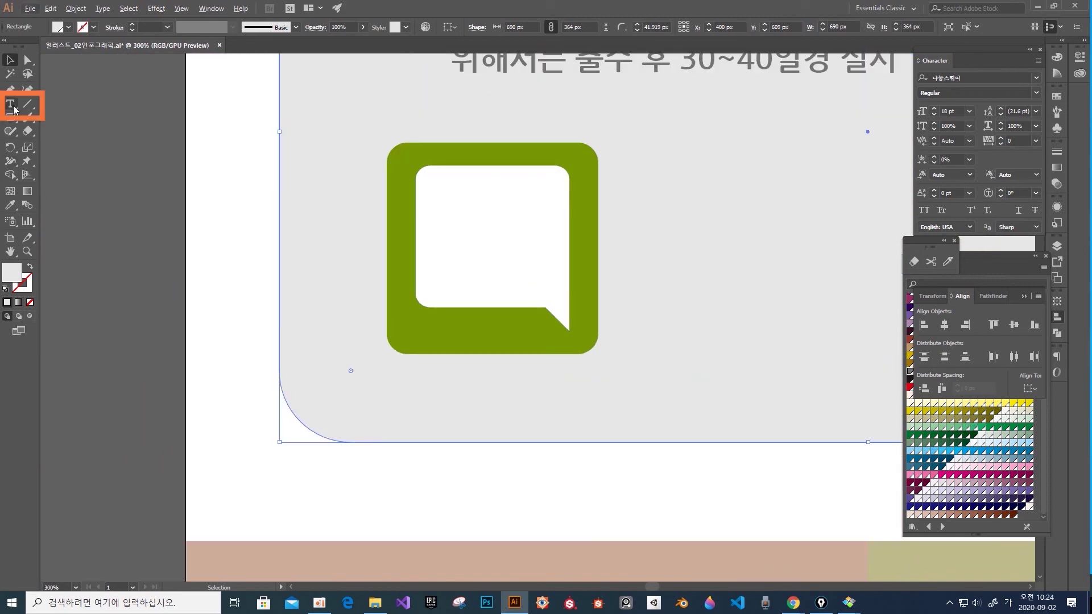
pyautogui.press('t')
pyautogui.click(439, 223)
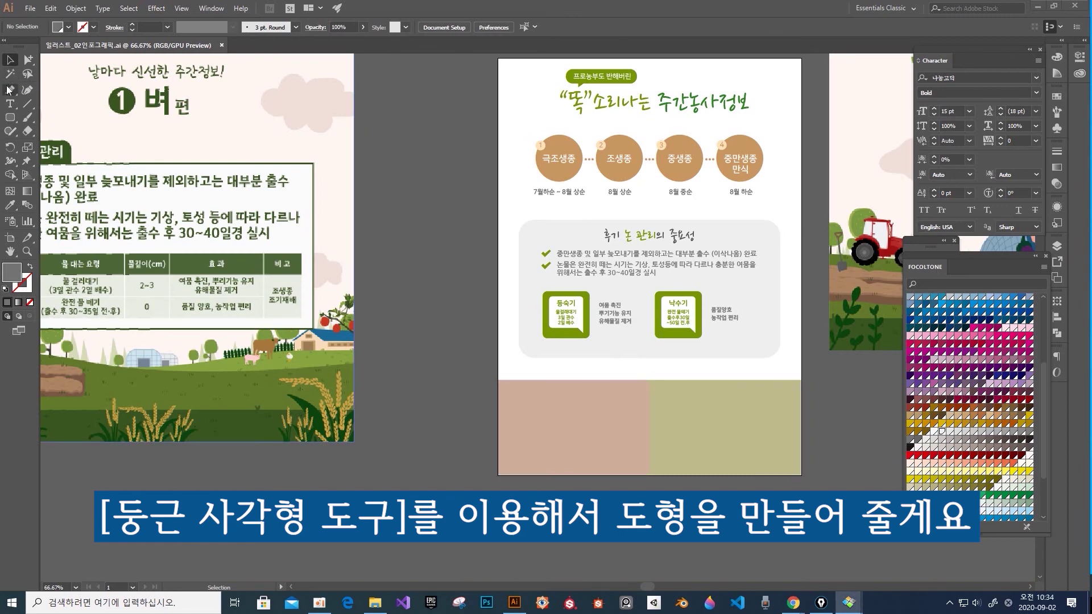
# Draw a rounded rectangle about 290 × 118 px in the pink panel, with an off-white fill and a 4 px reddish-brown stroke.
pyautogui.click(11, 117)
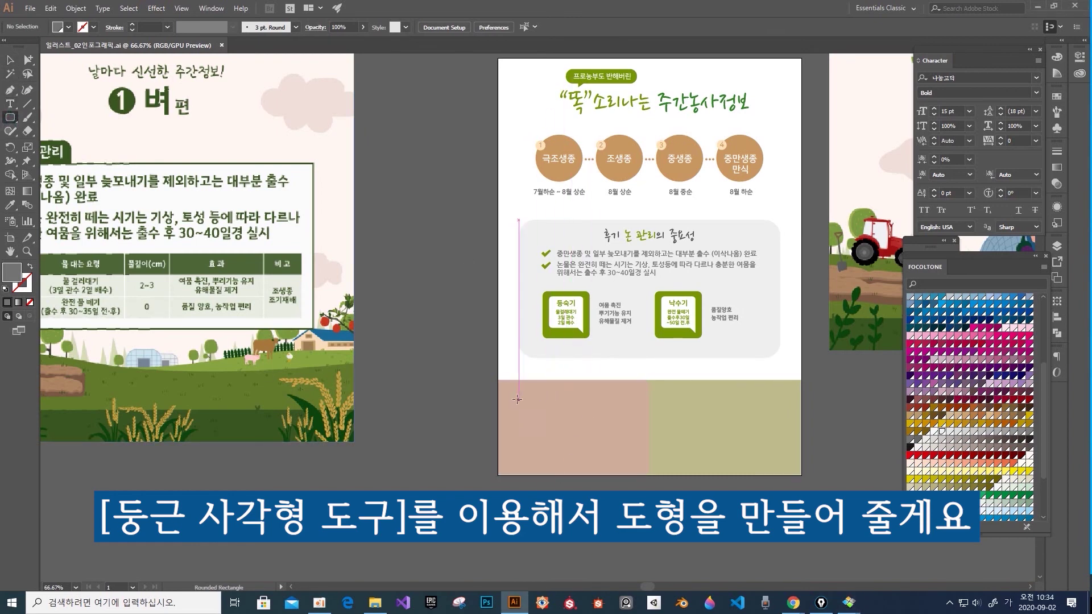
pyautogui.moveTo(521, 397); pyautogui.dragTo(630, 438)
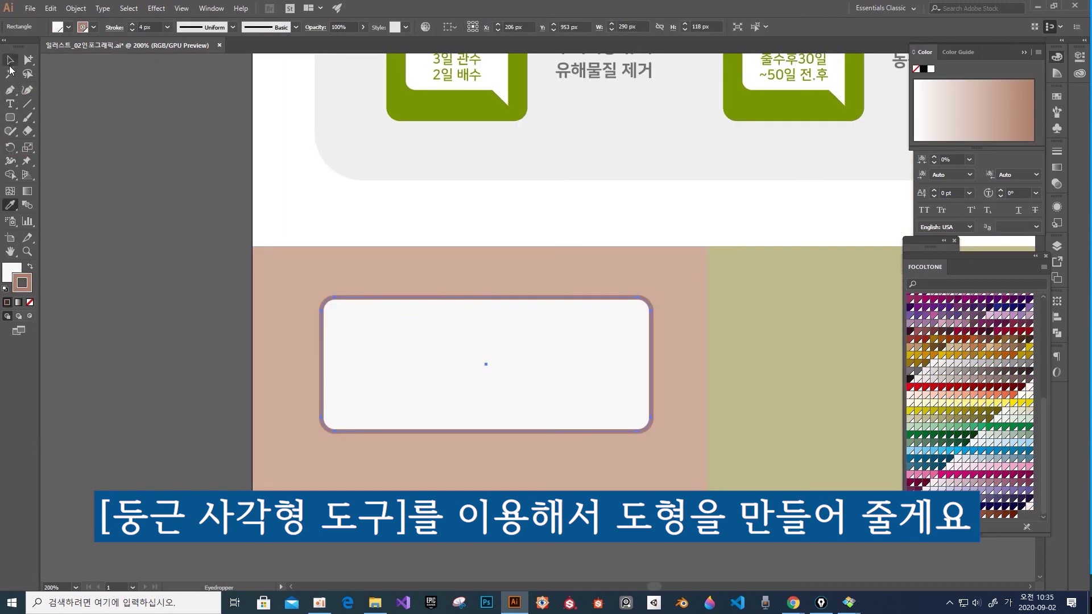
pyautogui.click(9, 59)
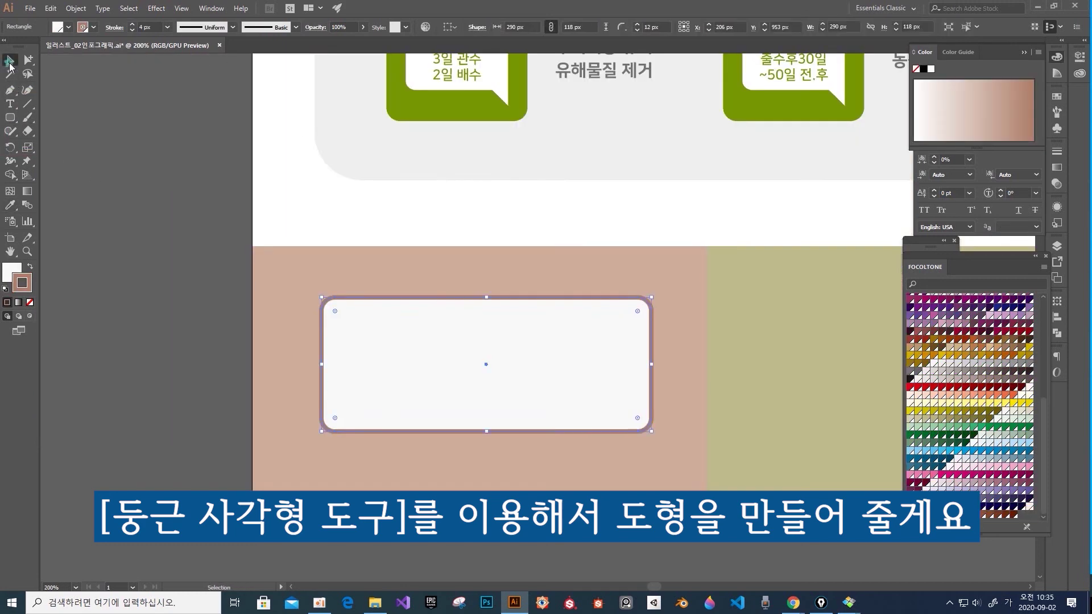
pyautogui.click(237, 379)
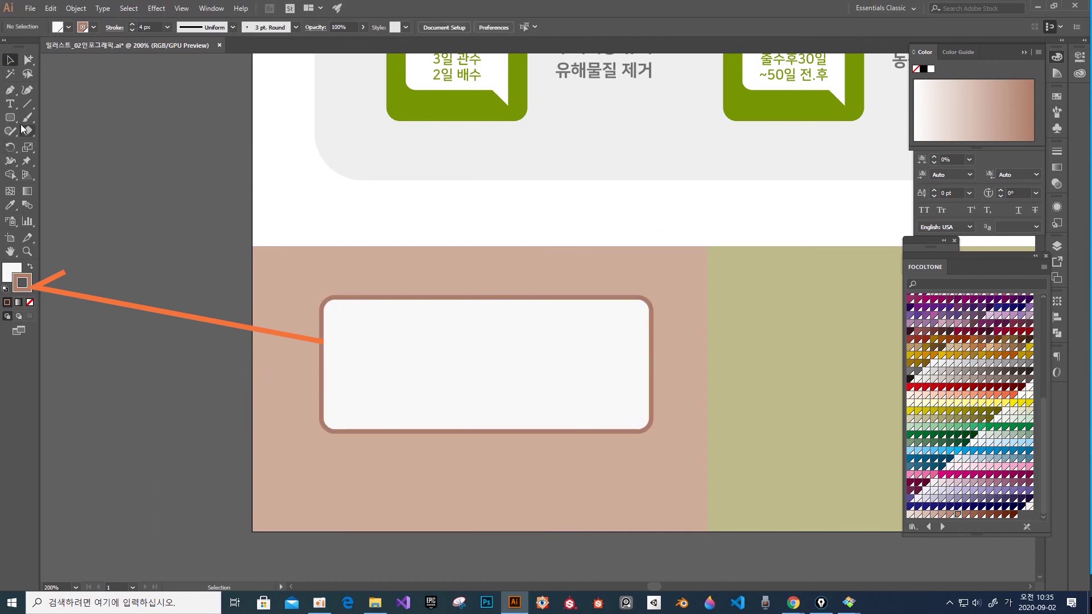
# Add the text "밭작물 콩" inside the off-white rounded rectangle.
pyautogui.press('t')
pyautogui.click(332, 371)
pyautogui.write('발작')
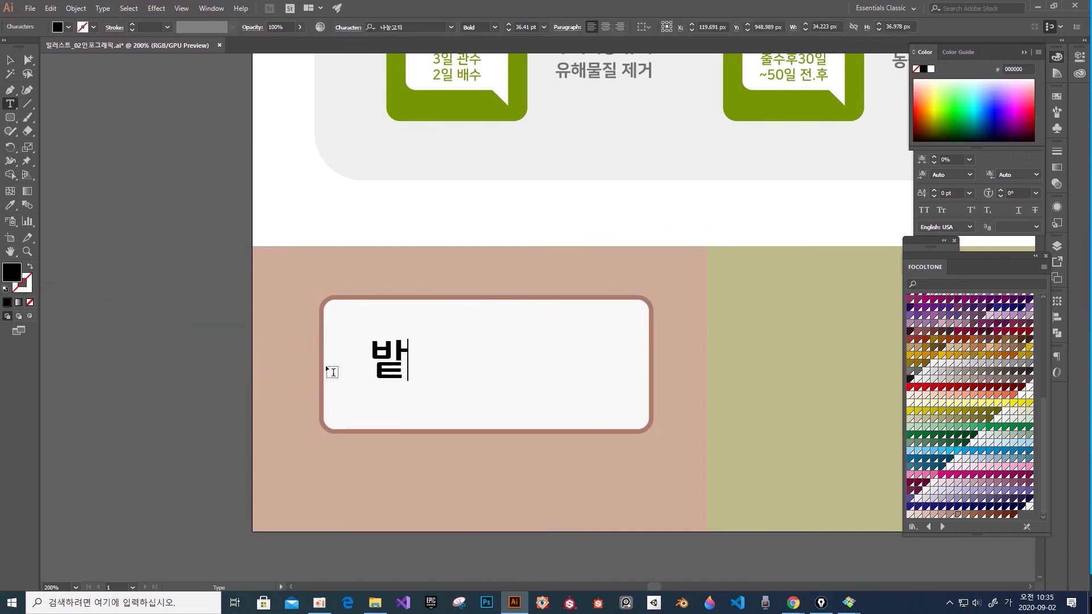
pyautogui.write('물')
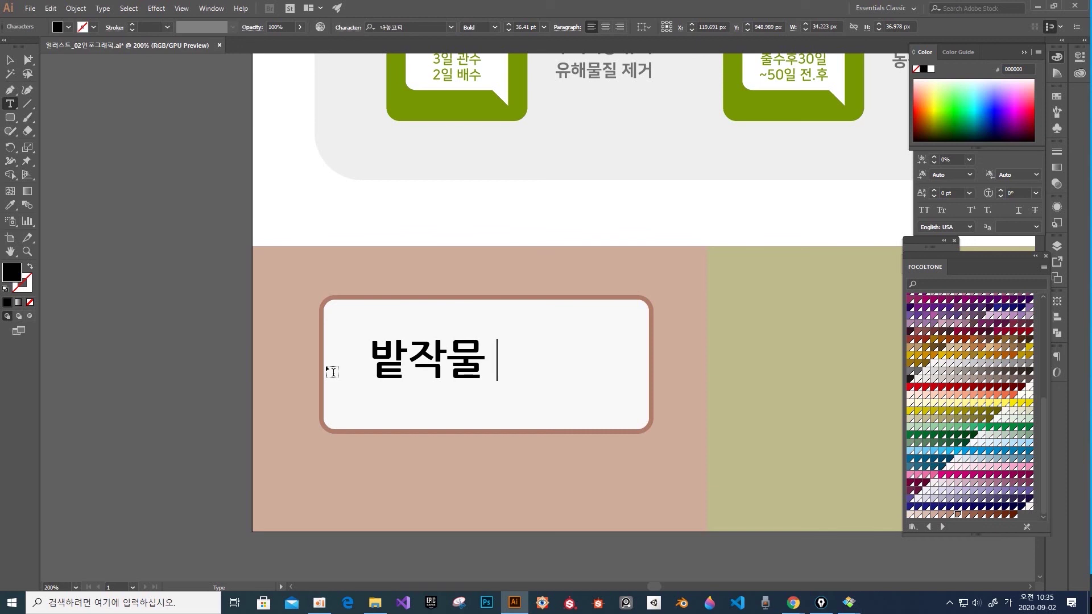
pyautogui.write(' 콩')
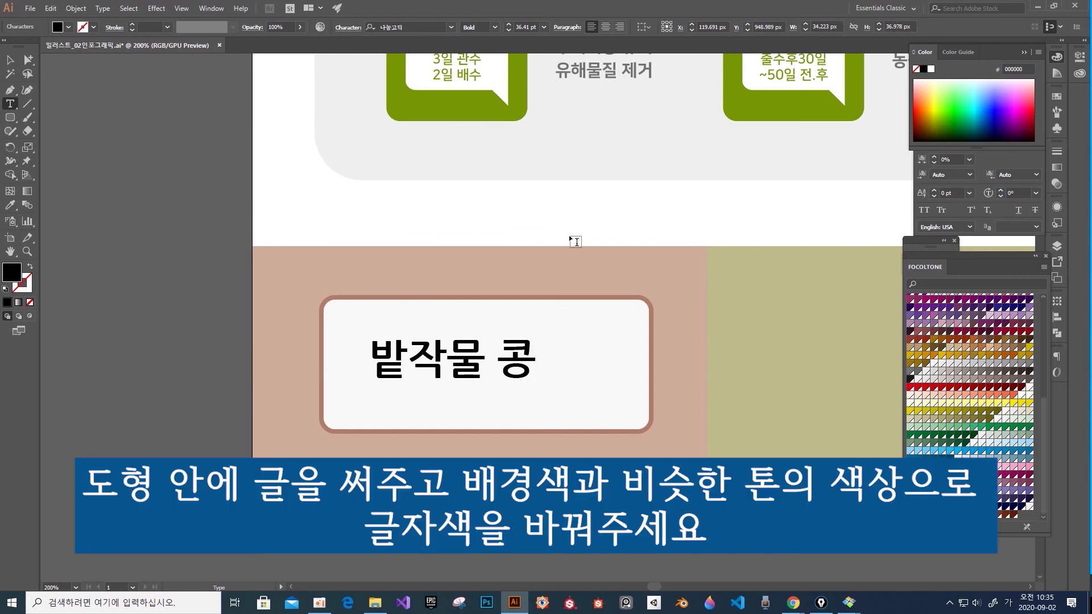
# Select the word 콩 in the new text and open its font size choices.
pyautogui.moveTo(537, 359); pyautogui.dragTo(485, 353)
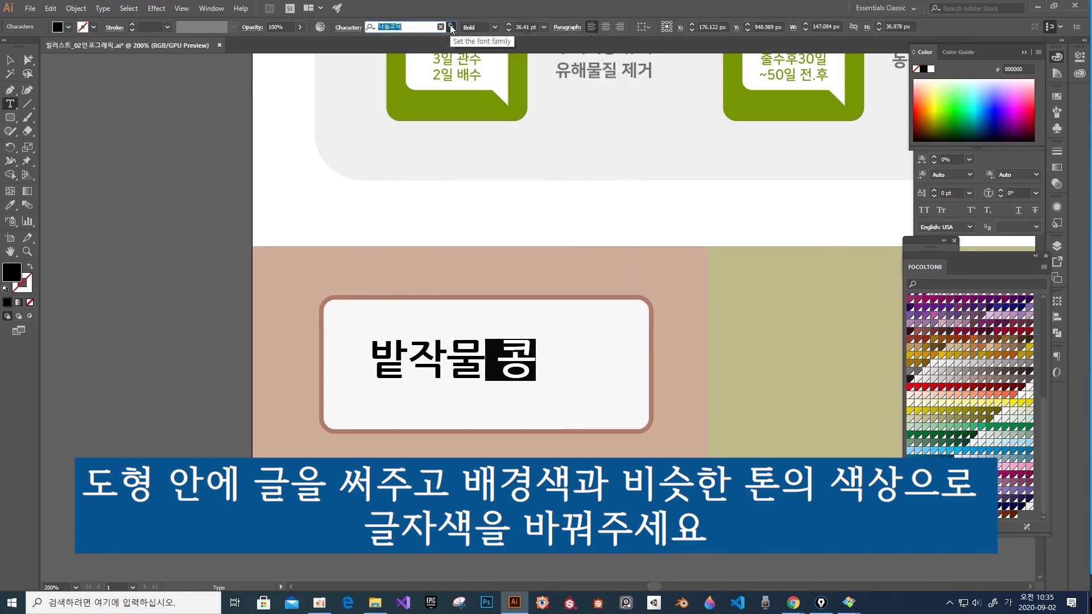
pyautogui.hotkey('ctrl', 'alt', 'shift', '=')
pyautogui.click(544, 27)
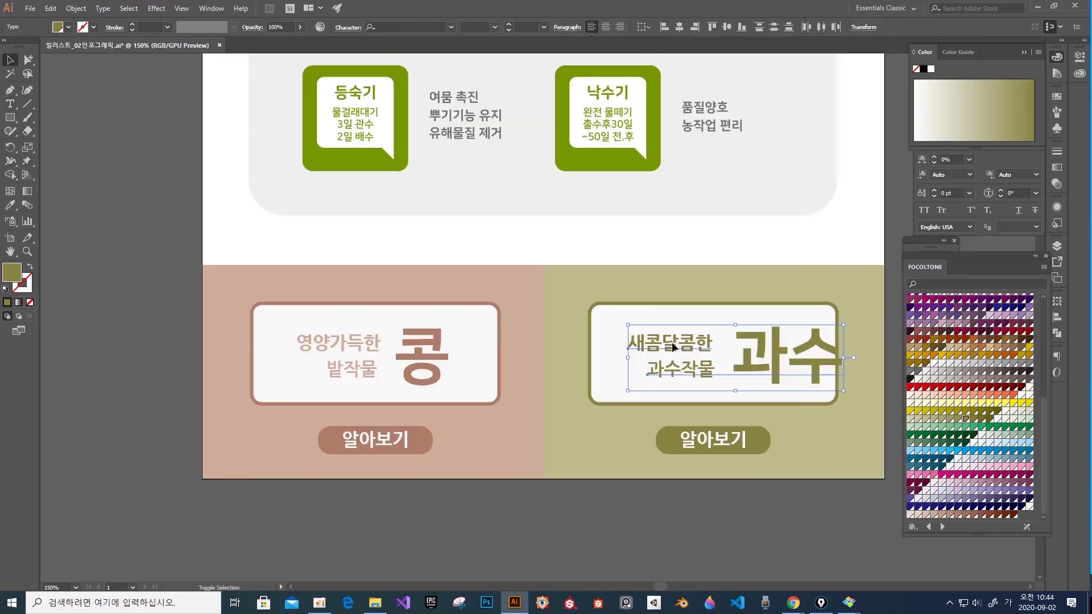
# Nudge the "새콤달콤한 과수작물" and "과수" texts left until they sit inside the olive-outlined box, and deselect them.
pyautogui.press('Left')
pyautogui.press('Left')
pyautogui.press('Left')
pyautogui.press('Left')
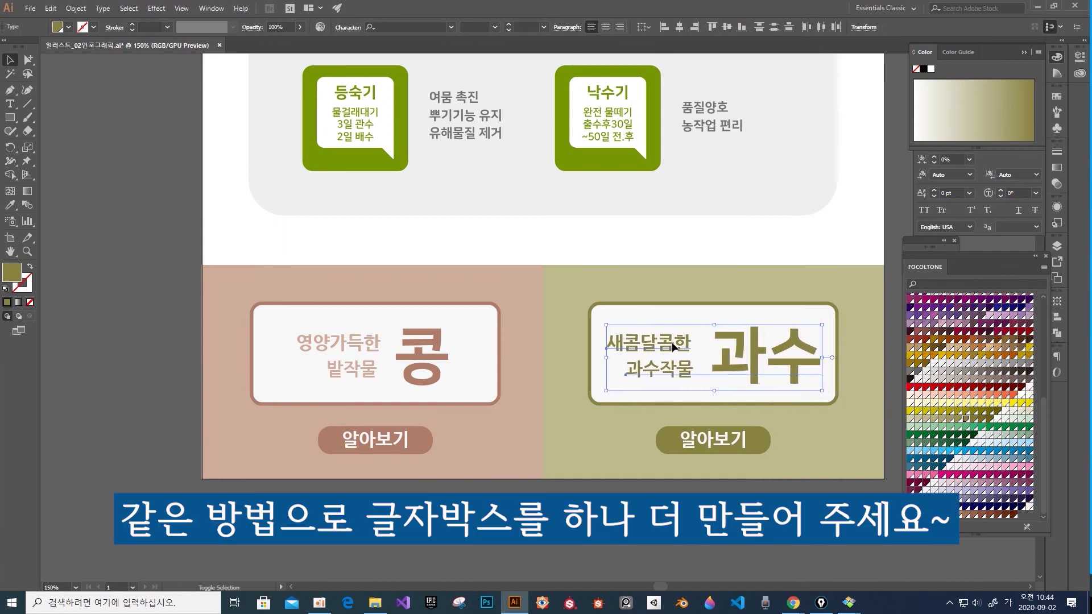
pyautogui.press('Left')
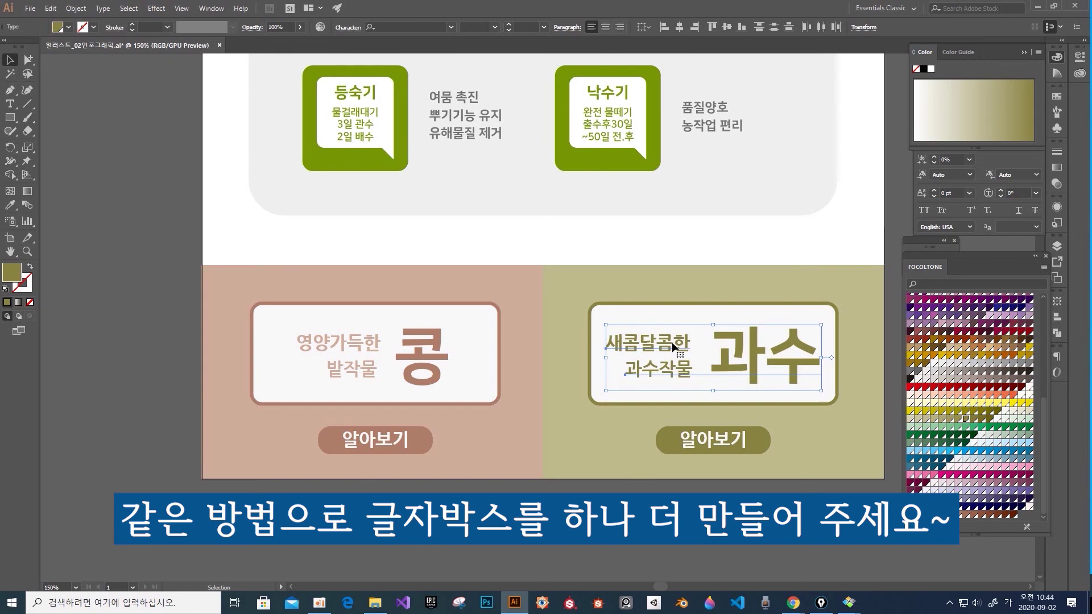
pyautogui.click(718, 456)
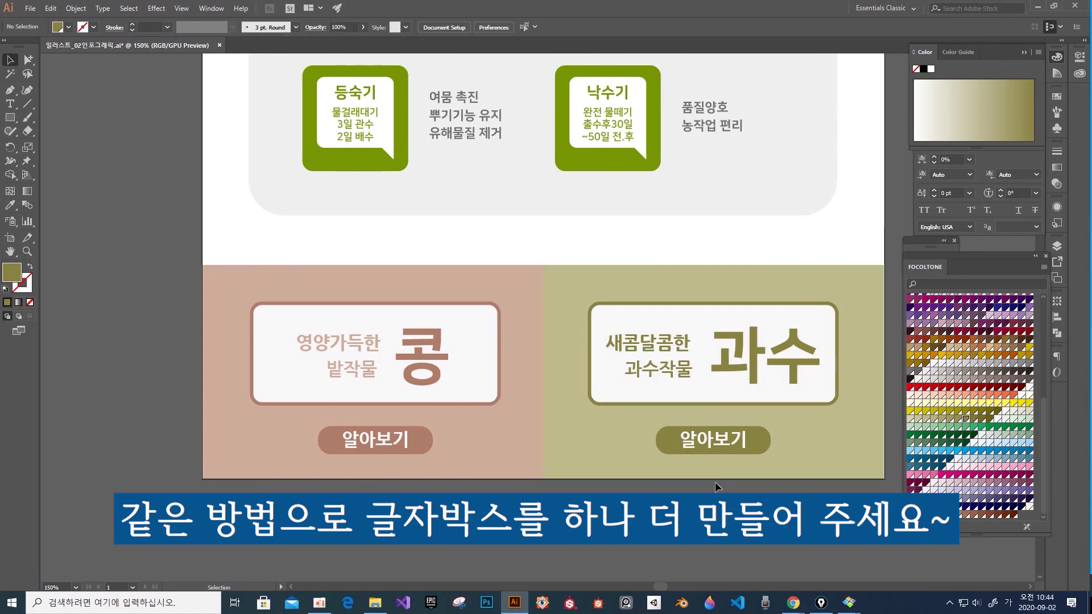